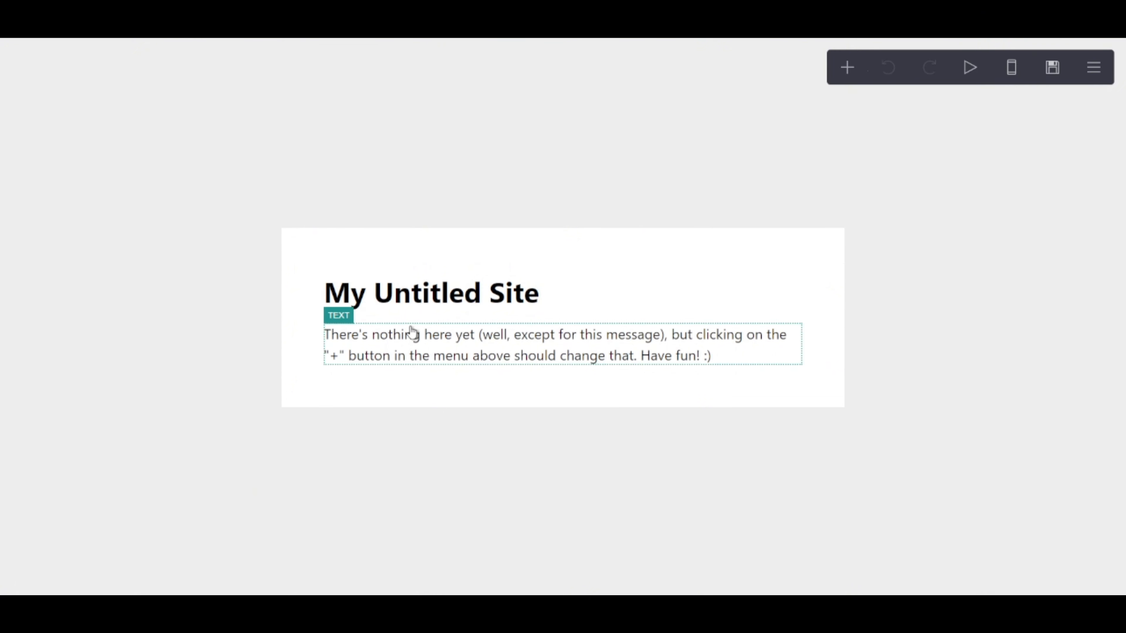
Delete the placeholder site heading and the placeholder text paragraph from the page.
{"action": "left_click", "coordinate": [422, 304]}
{"action": "left_click", "coordinate": [76, 560]}
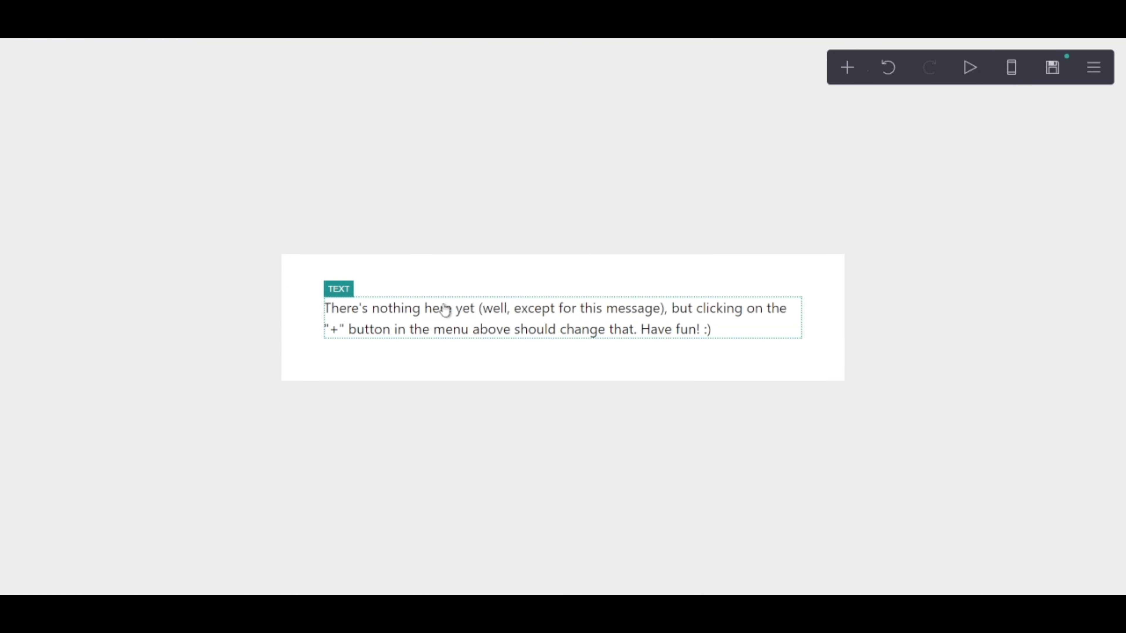
{"action": "left_click", "coordinate": [458, 317]}
{"action": "left_click", "coordinate": [68, 561]}
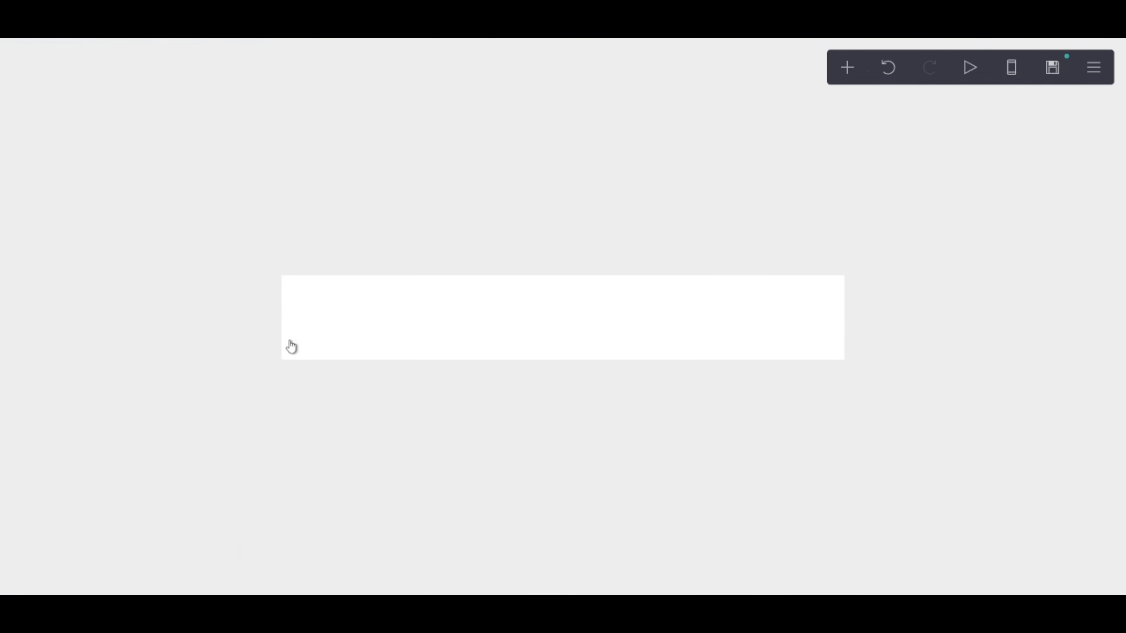
Set the page's width to 20 and its vertical and horizontal padding to 0.
{"action": "left_click", "coordinate": [377, 335]}
{"action": "left_click_drag", "start_coordinate": [84, 394], "coordinate": [38, 395]}
{"action": "left_click_drag", "start_coordinate": [51, 503], "coordinate": [27, 503]}
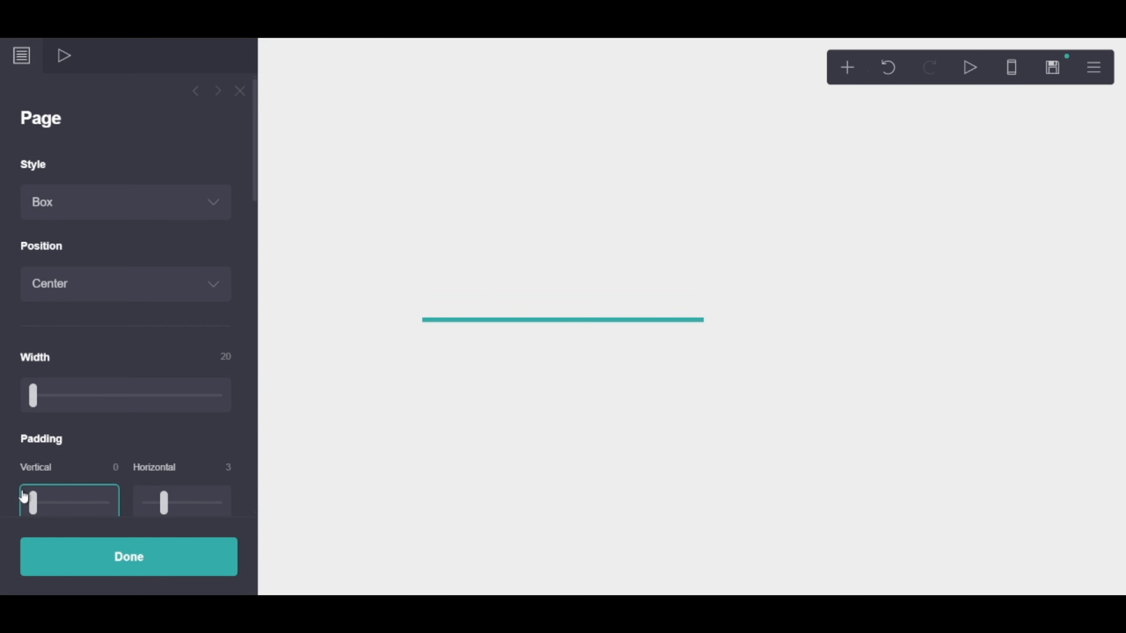
{"action": "left_click_drag", "start_coordinate": [163, 503], "coordinate": [141, 503]}
Change the page's style to Default.
{"action": "scroll", "coordinate": [128, 462], "scroll_direction": "down", "scroll_amount": 4}
{"action": "scroll", "coordinate": [125, 458], "scroll_direction": "down", "scroll_amount": 4}
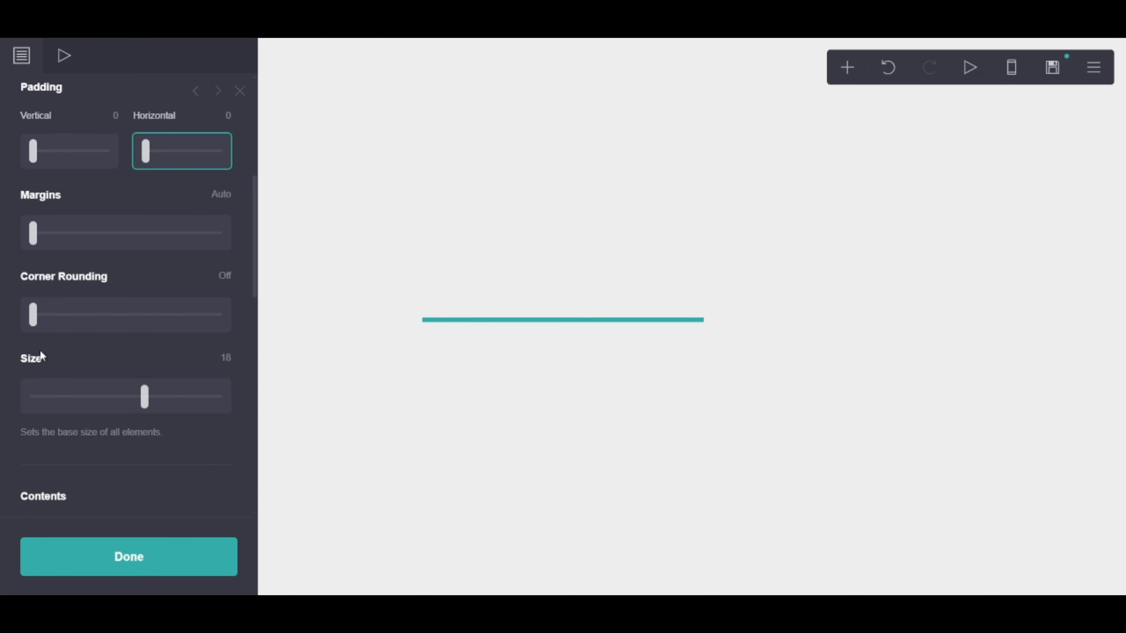
{"action": "scroll", "coordinate": [63, 440], "scroll_direction": "down", "scroll_amount": 6}
{"action": "left_click_drag", "start_coordinate": [56, 343], "coordinate": [14, 340]}
{"action": "scroll", "coordinate": [14, 340], "scroll_direction": "up", "scroll_amount": 12}
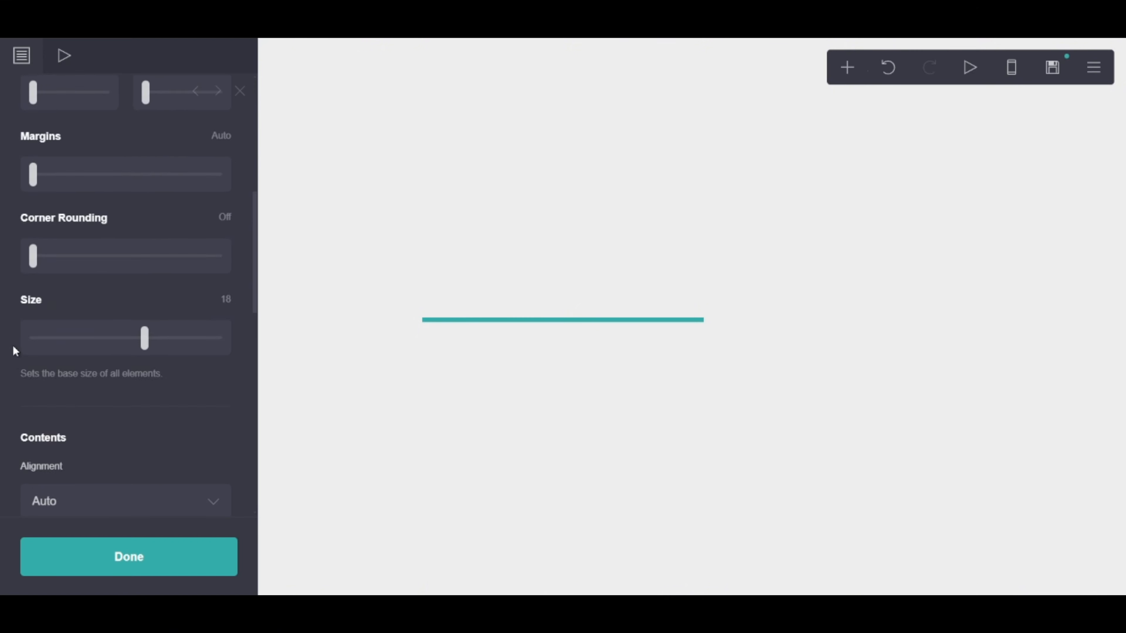
{"action": "left_click", "coordinate": [72, 216]}
{"action": "left_click", "coordinate": [67, 228]}
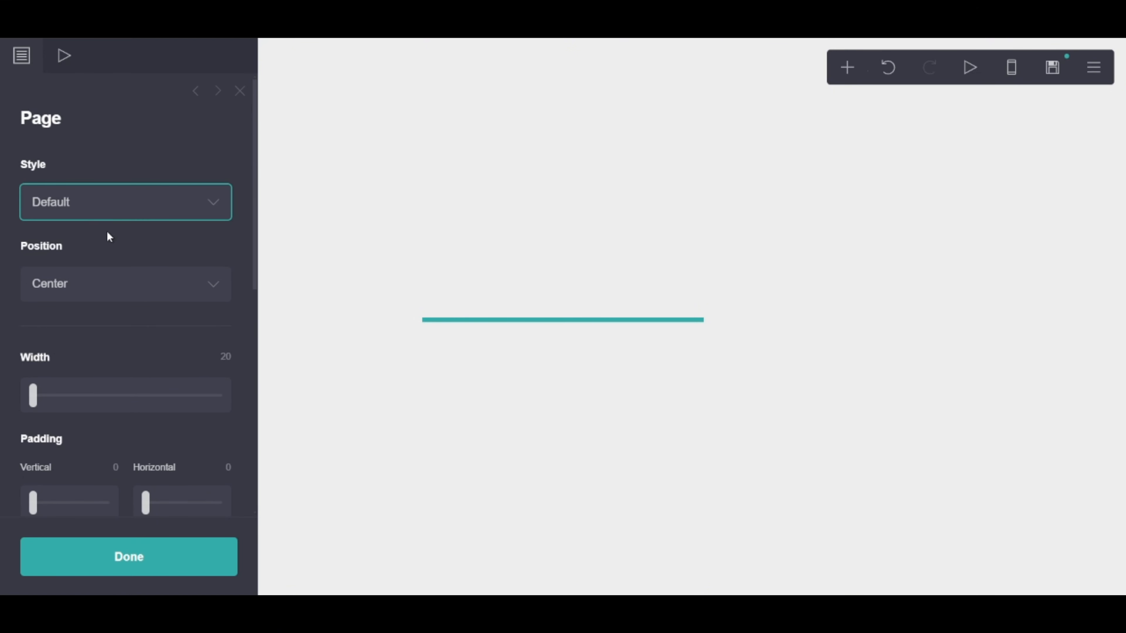
Set the site's background color to white, #FFFFFF.
{"action": "left_click", "coordinate": [355, 221]}
{"action": "left_click", "coordinate": [344, 227]}
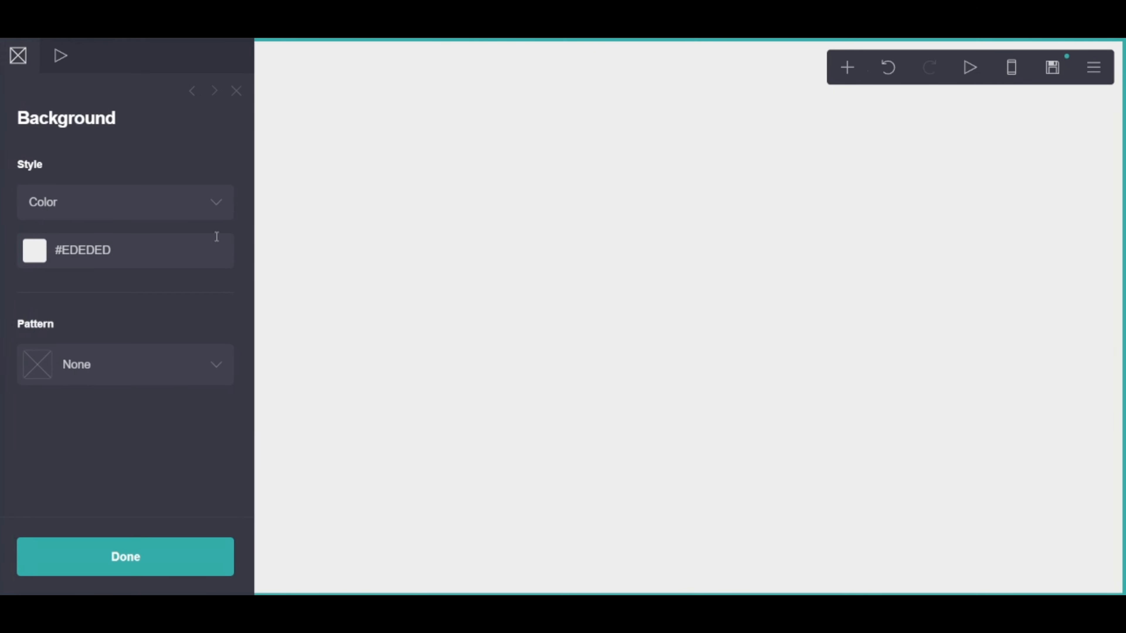
{"action": "left_click", "coordinate": [186, 242]}
{"action": "left_click_drag", "start_coordinate": [150, 284], "coordinate": [55, 277]}
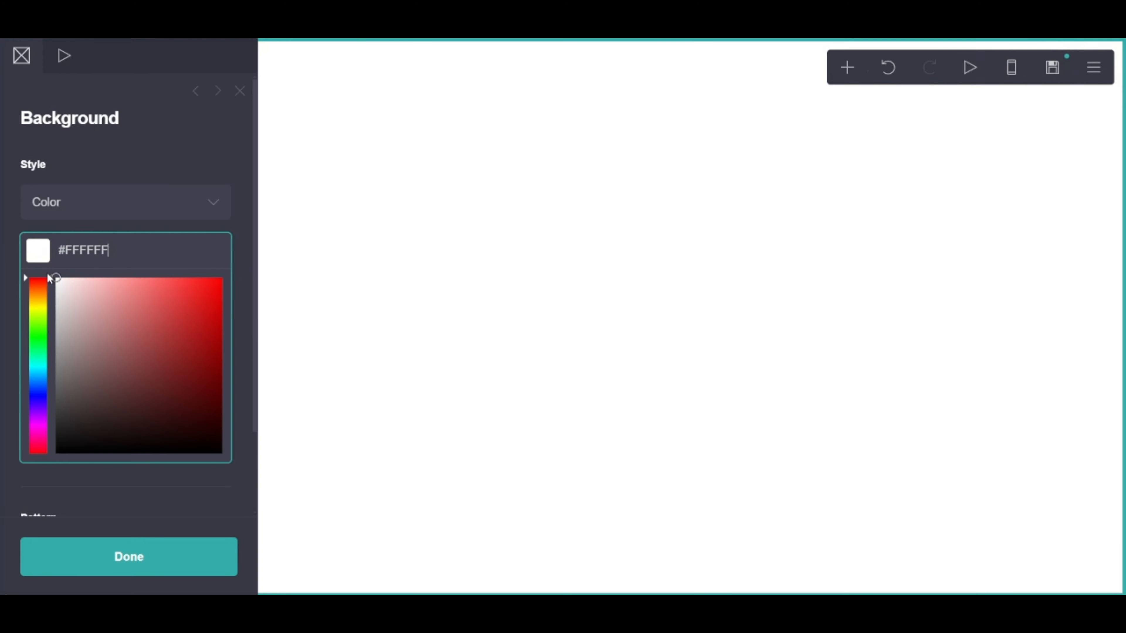
{"action": "left_click", "coordinate": [148, 571]}
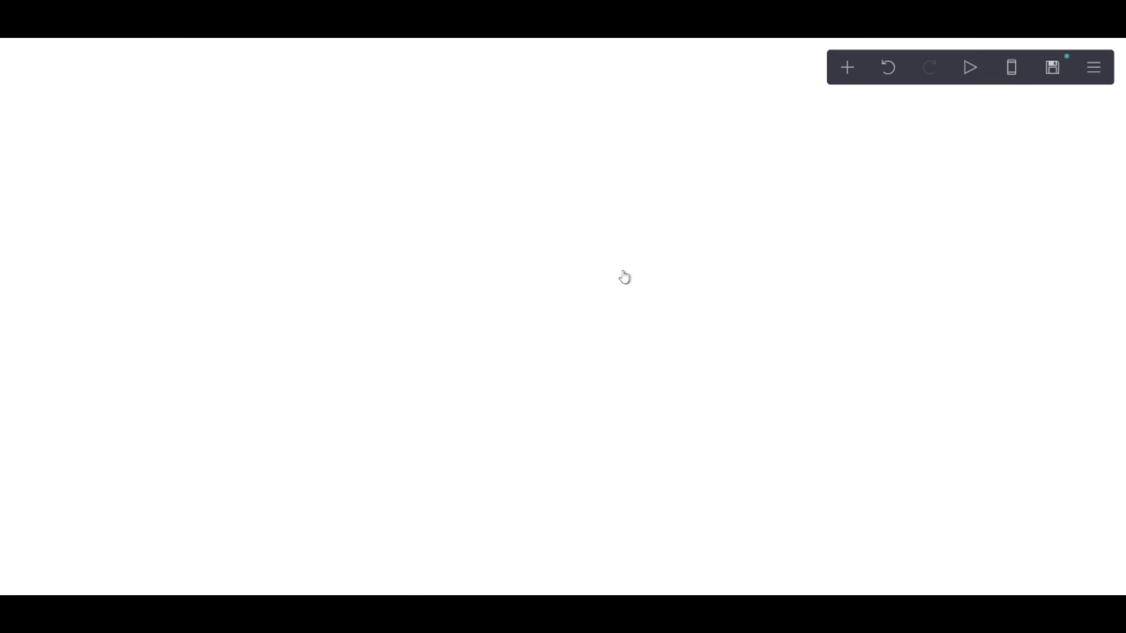
Add a container to the page and set its type to Columns.
{"action": "left_click", "coordinate": [847, 74]}
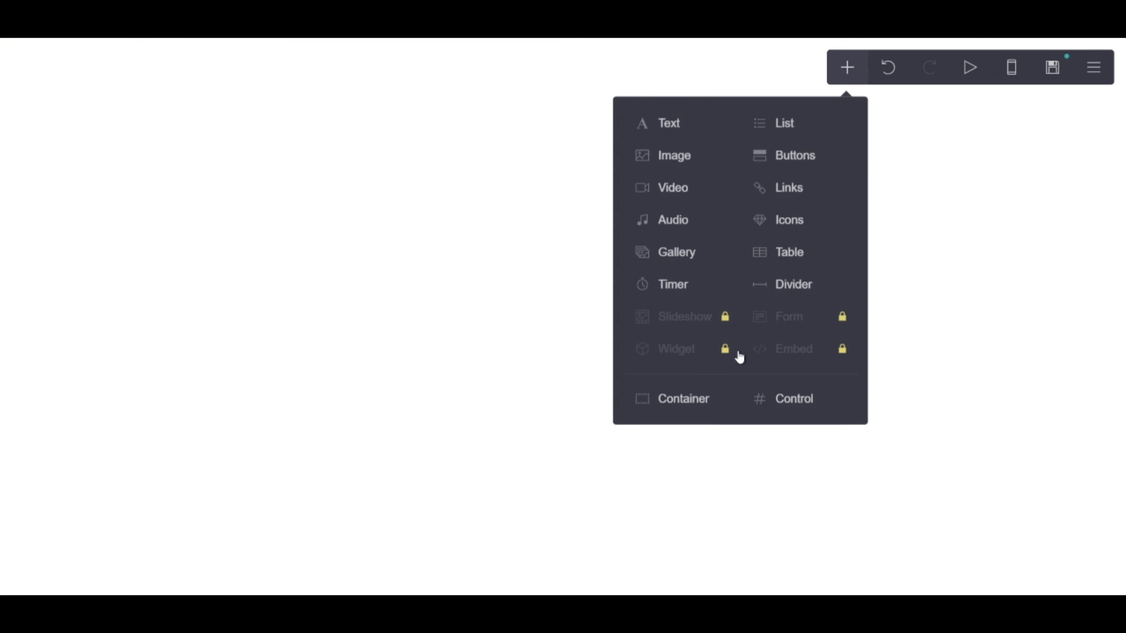
{"action": "left_click", "coordinate": [714, 405]}
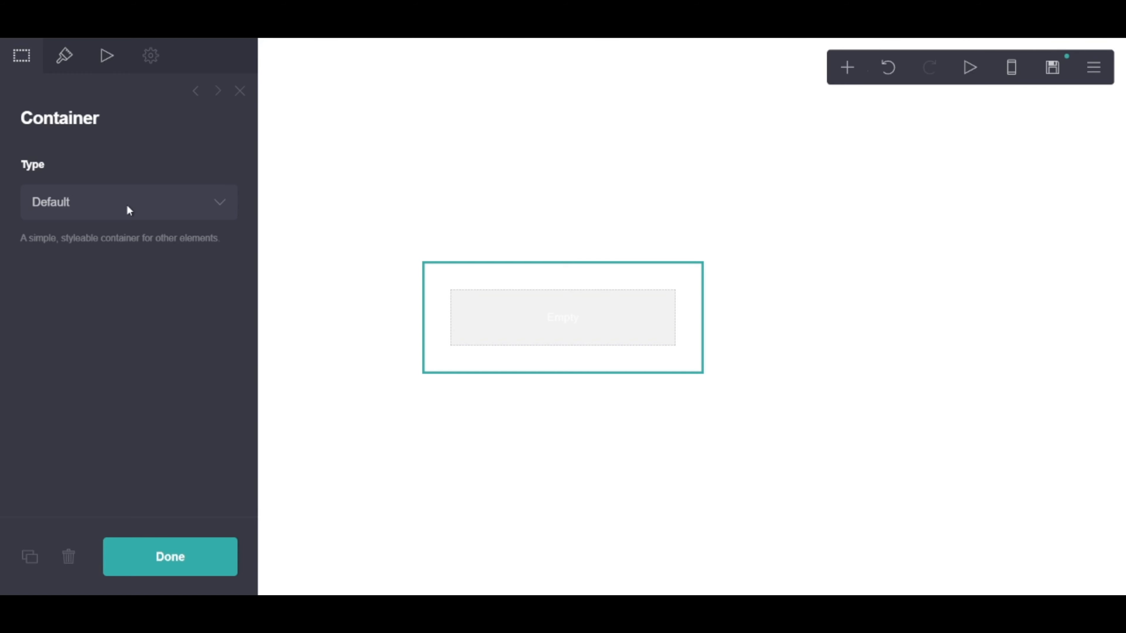
{"action": "left_click", "coordinate": [84, 200]}
{"action": "left_click", "coordinate": [85, 253]}
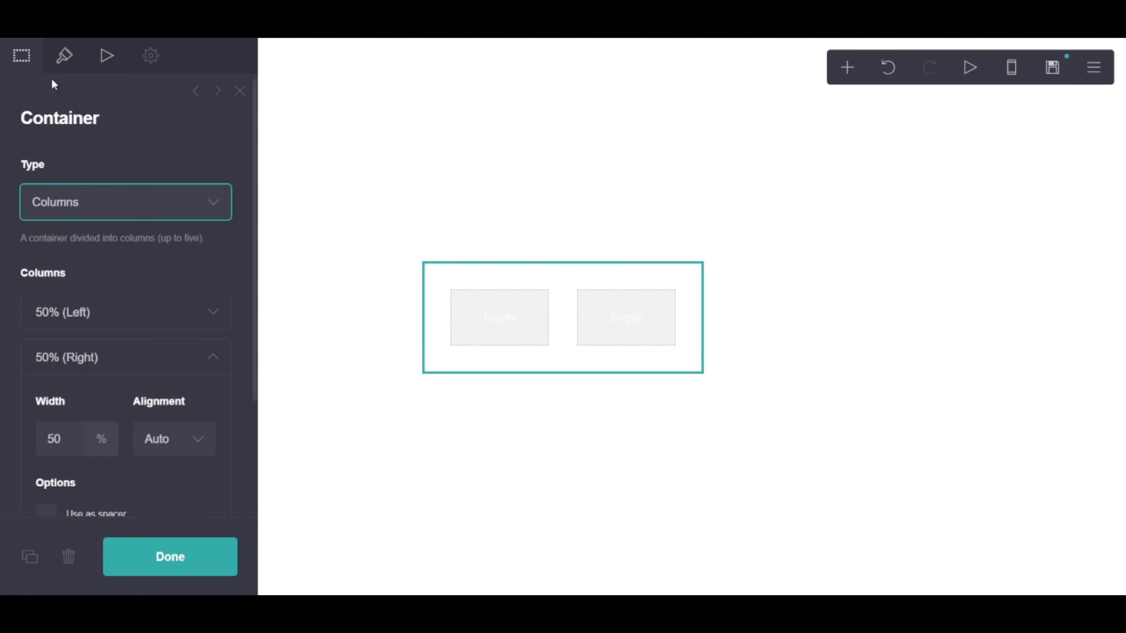
Set the columns container's vertical padding, horizontal padding and gutters to 0.25 each.
{"action": "left_click", "coordinate": [64, 55]}
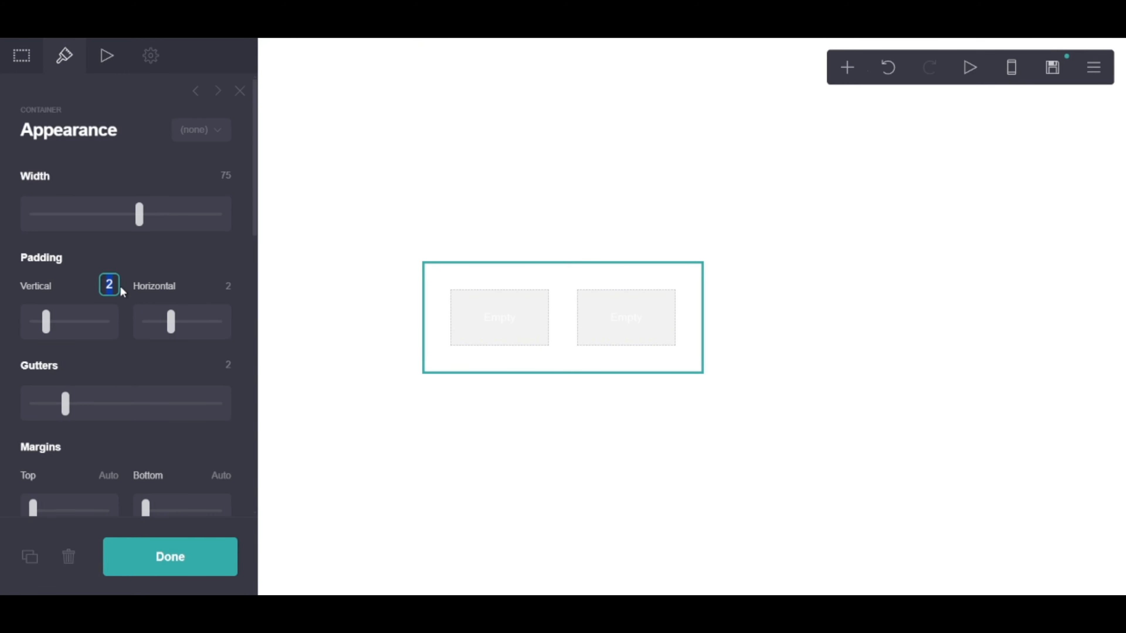
{"action": "type", "text": "0.25"}
{"action": "left_click", "coordinate": [224, 286]}
{"action": "type", "text": ".25"}
{"action": "left_click", "coordinate": [221, 364]}
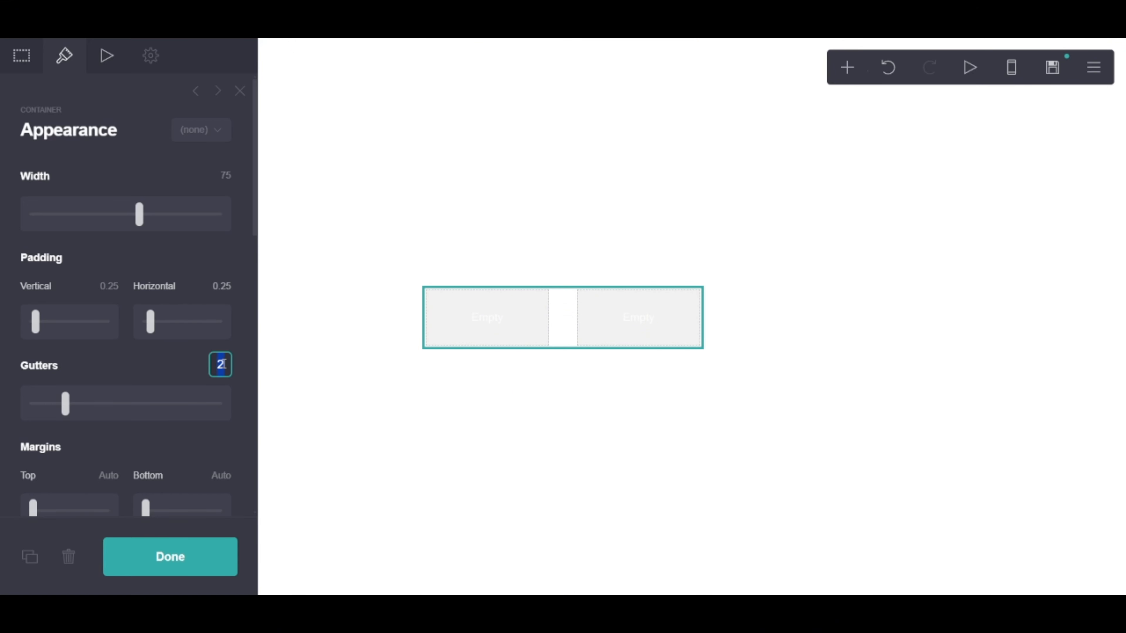
{"action": "key", "text": "BackSpace"}
{"action": "type", "text": ".25"}
{"action": "left_click", "coordinate": [192, 356]}
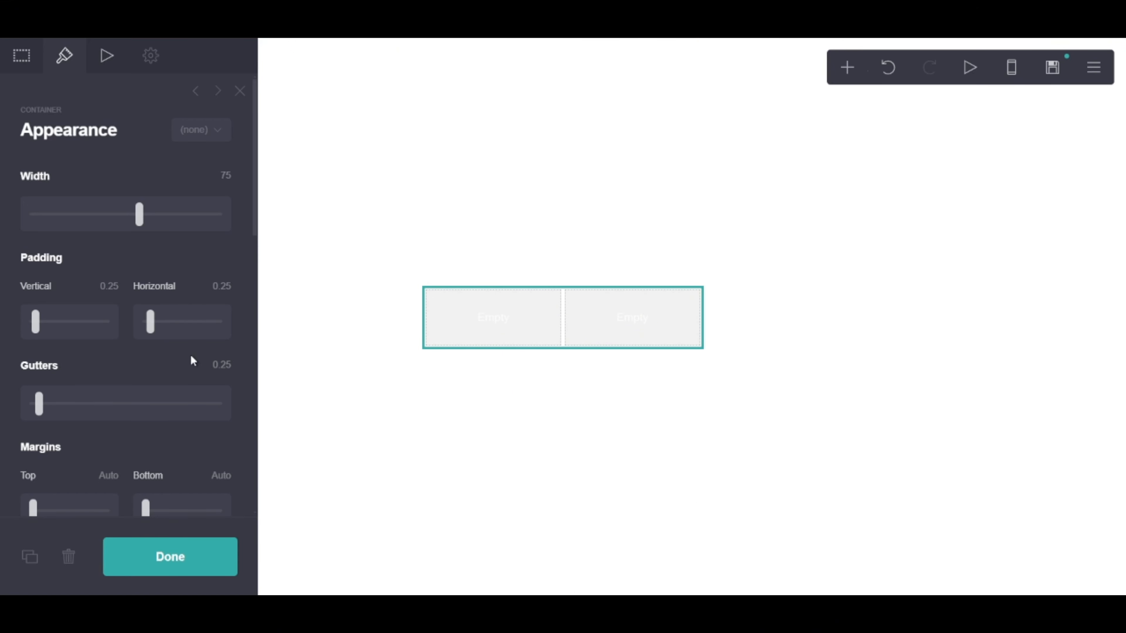
{"action": "scroll", "coordinate": [192, 357], "scroll_direction": "down", "scroll_amount": 12}
{"action": "left_click", "coordinate": [199, 559]}
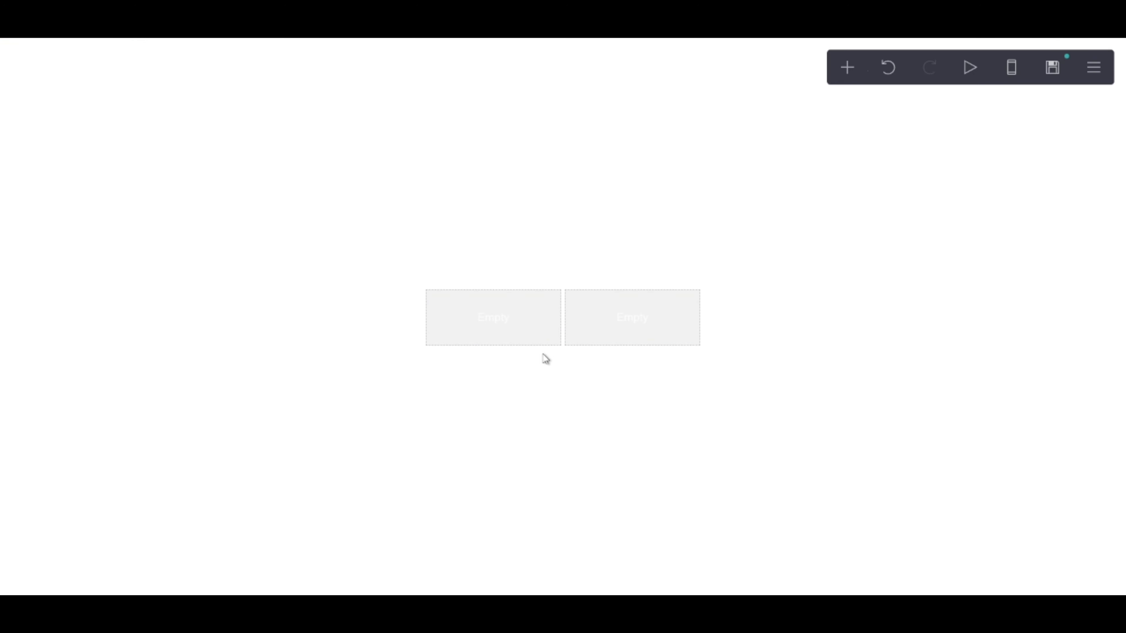
Add the cat and feeder drawing as an image in the container's first column, cropped to the picture's full width.
{"action": "left_click", "coordinate": [847, 85]}
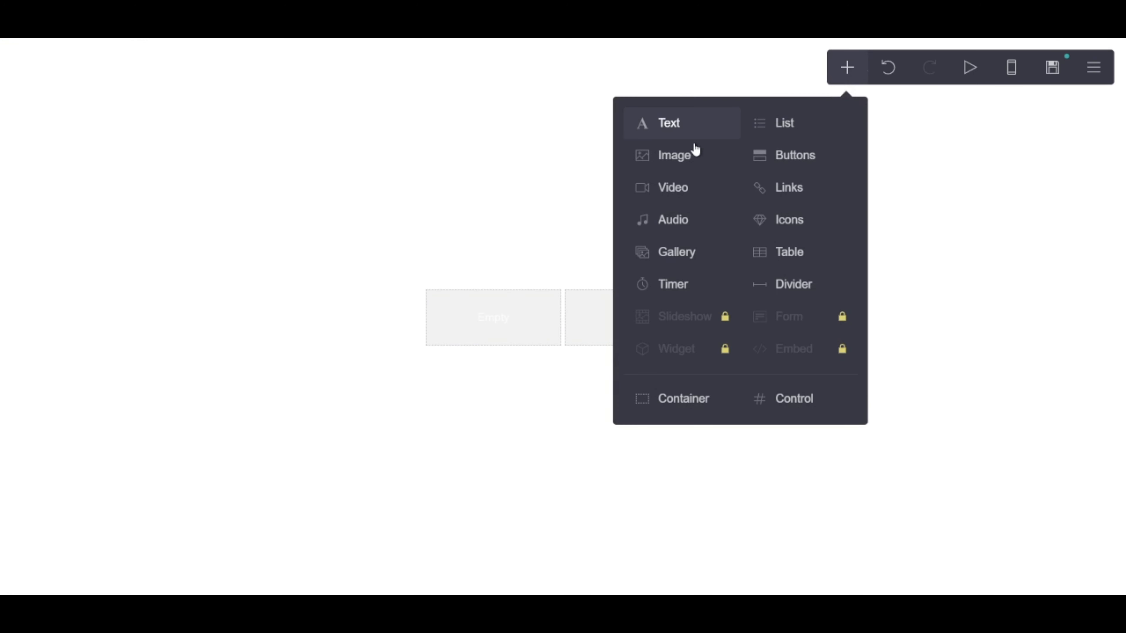
{"action": "left_click", "coordinate": [678, 154]}
{"action": "scroll", "coordinate": [75, 251], "scroll_direction": "up", "scroll_amount": 7}
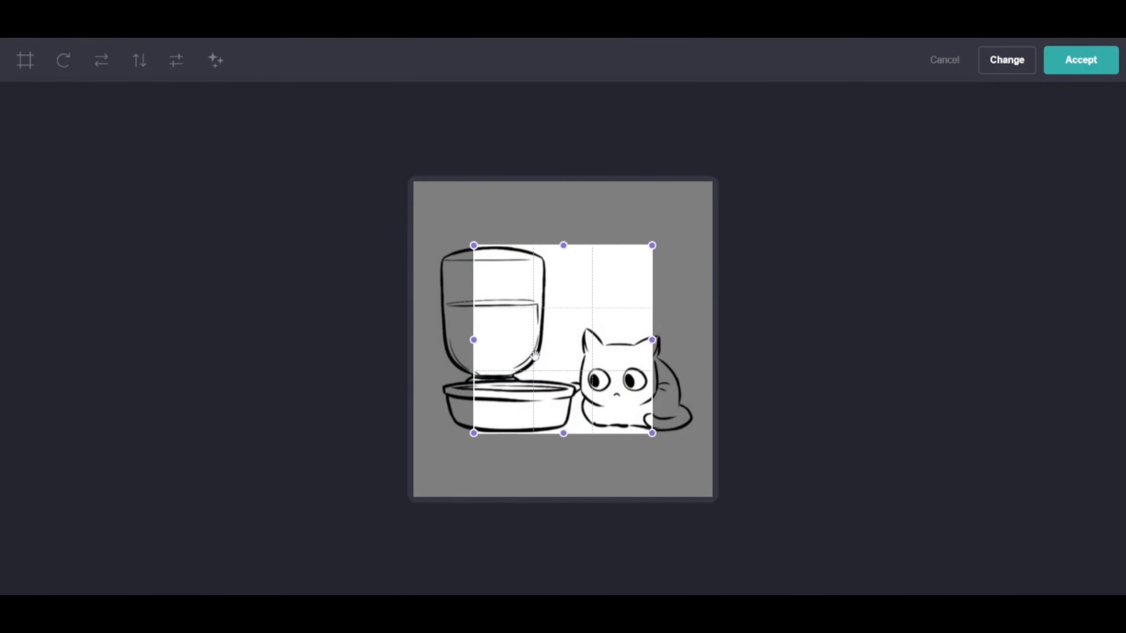
{"action": "left_click_drag", "start_coordinate": [572, 364], "coordinate": [514, 306]}
{"action": "mouse_move", "coordinate": [594, 377]}
{"action": "left_mouse_down"}
{"action": "mouse_move", "coordinate": [613, 407]}
{"action": "mouse_move", "coordinate": [712, 483]}
{"action": "left_mouse_up"}
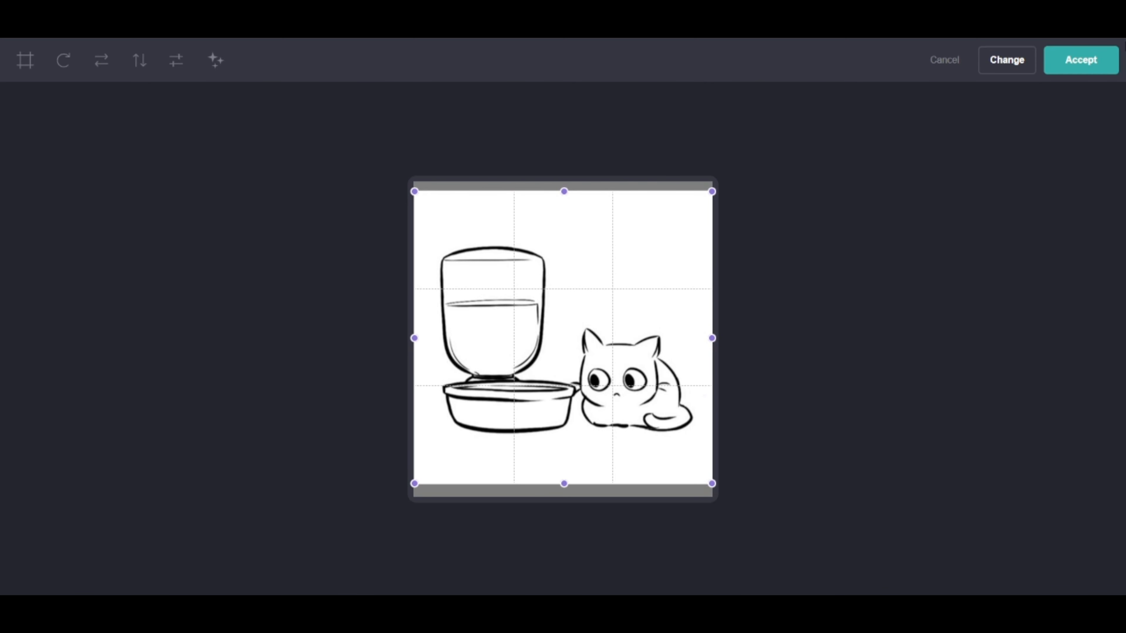
{"action": "left_click", "coordinate": [1066, 64]}
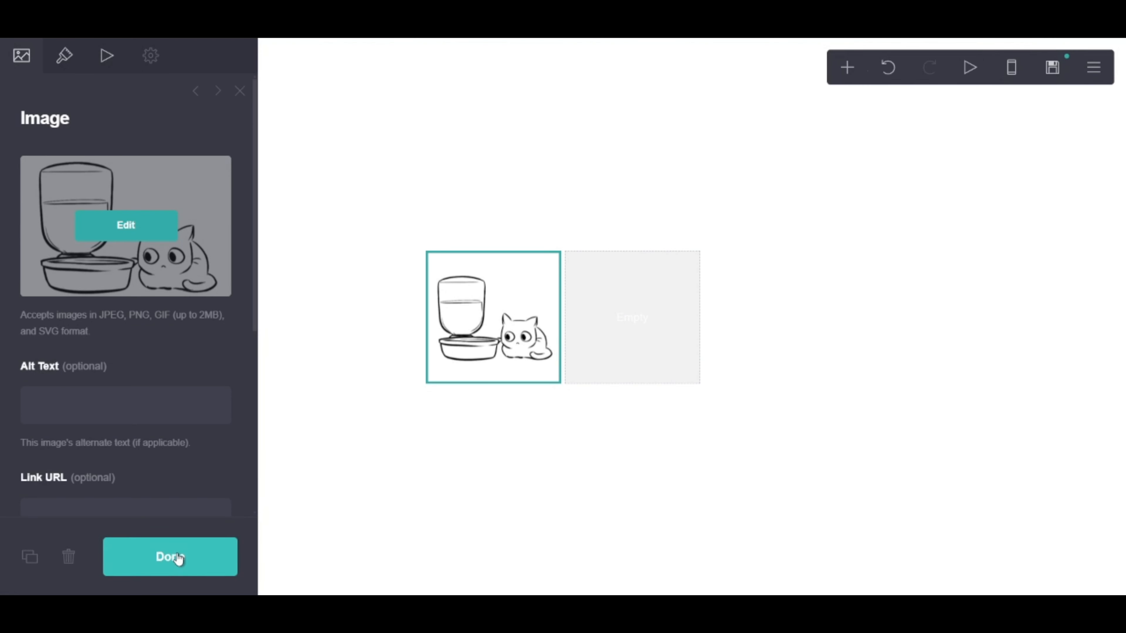
{"action": "left_click", "coordinate": [167, 558]}
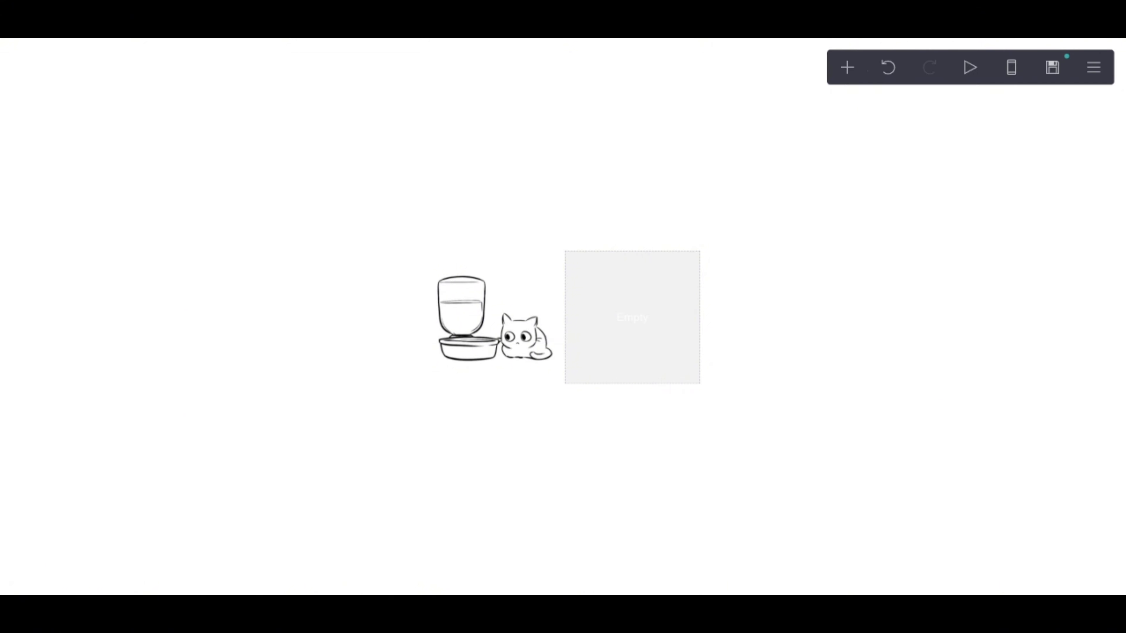
Recrop the image to a slightly tighter square centered around the feeder and the cat.
{"action": "left_click", "coordinate": [487, 329]}
{"action": "left_click", "coordinate": [142, 224]}
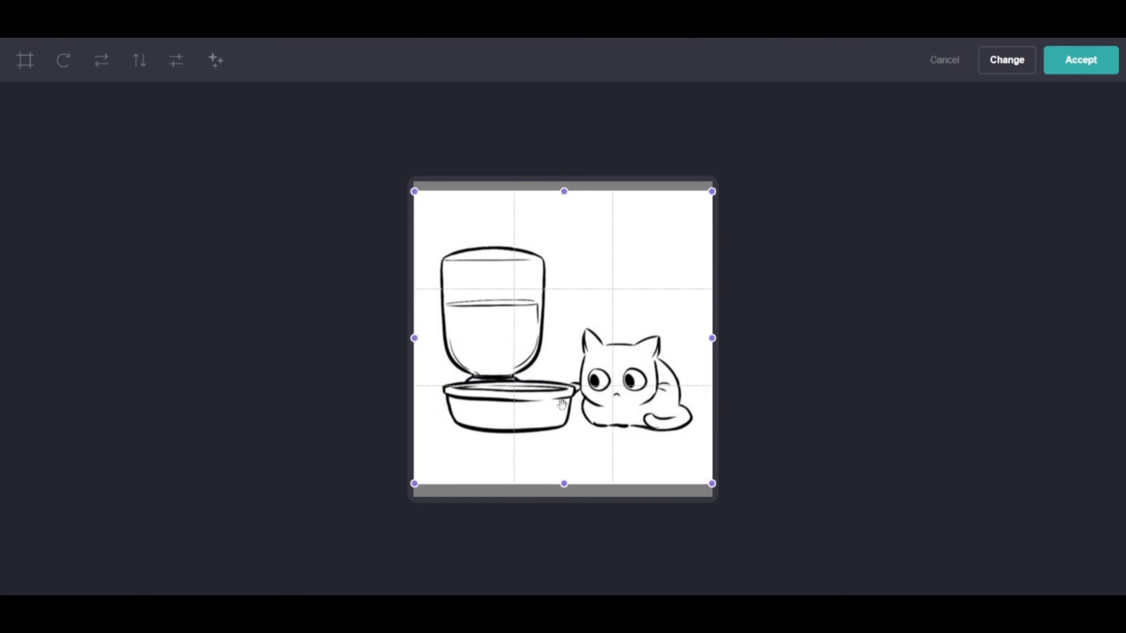
{"action": "left_click", "coordinate": [16, 65]}
{"action": "left_click_drag", "start_coordinate": [415, 192], "coordinate": [436, 209]}
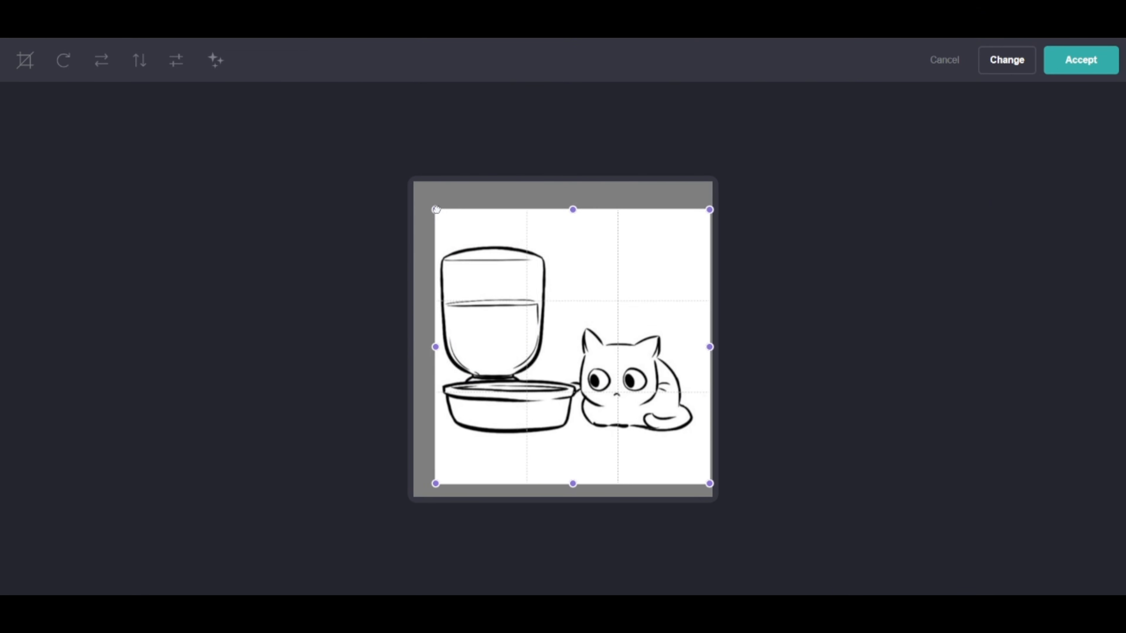
{"action": "mouse_move", "coordinate": [520, 262]}
{"action": "left_mouse_down"}
{"action": "mouse_move", "coordinate": [510, 246]}
{"action": "mouse_move", "coordinate": [512, 257]}
{"action": "left_mouse_up"}
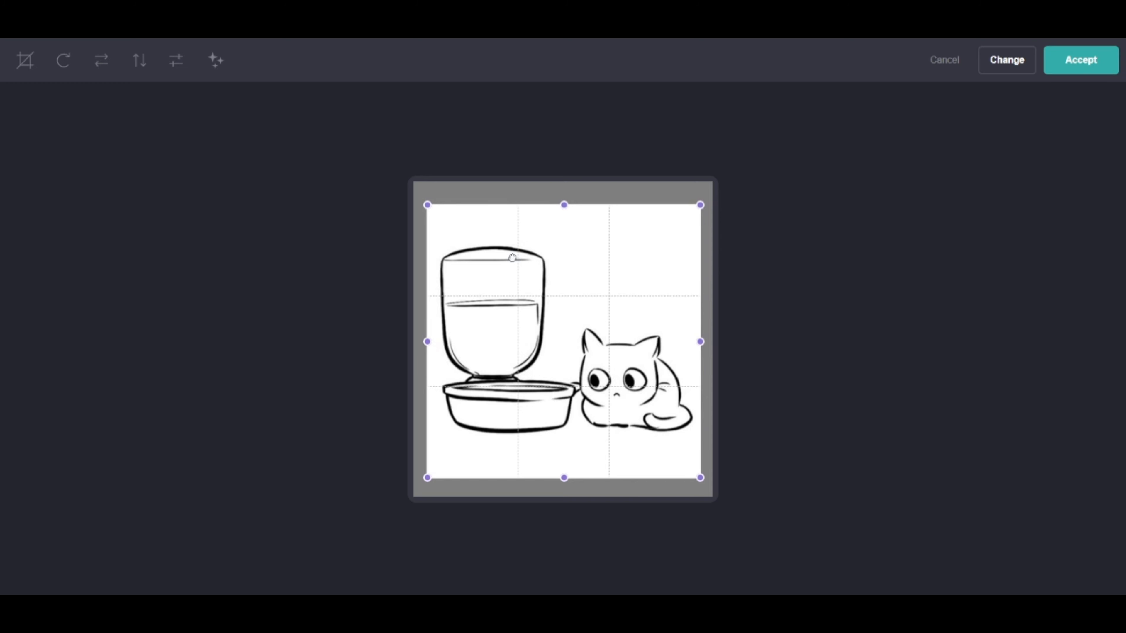
{"action": "left_click", "coordinate": [1071, 62]}
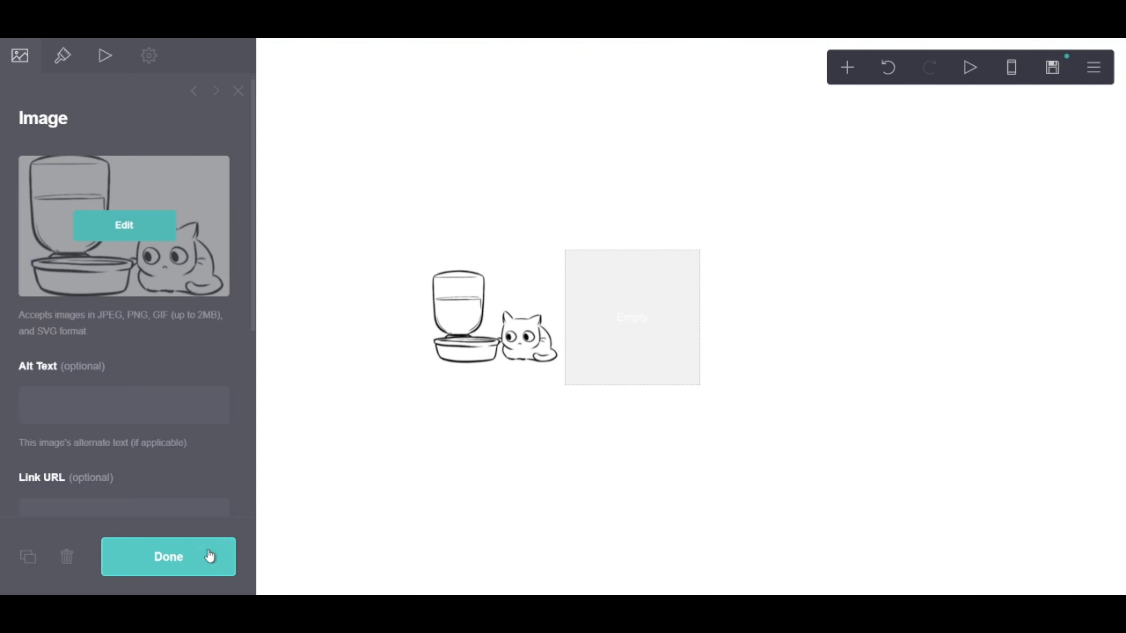
{"action": "left_click", "coordinate": [209, 556]}
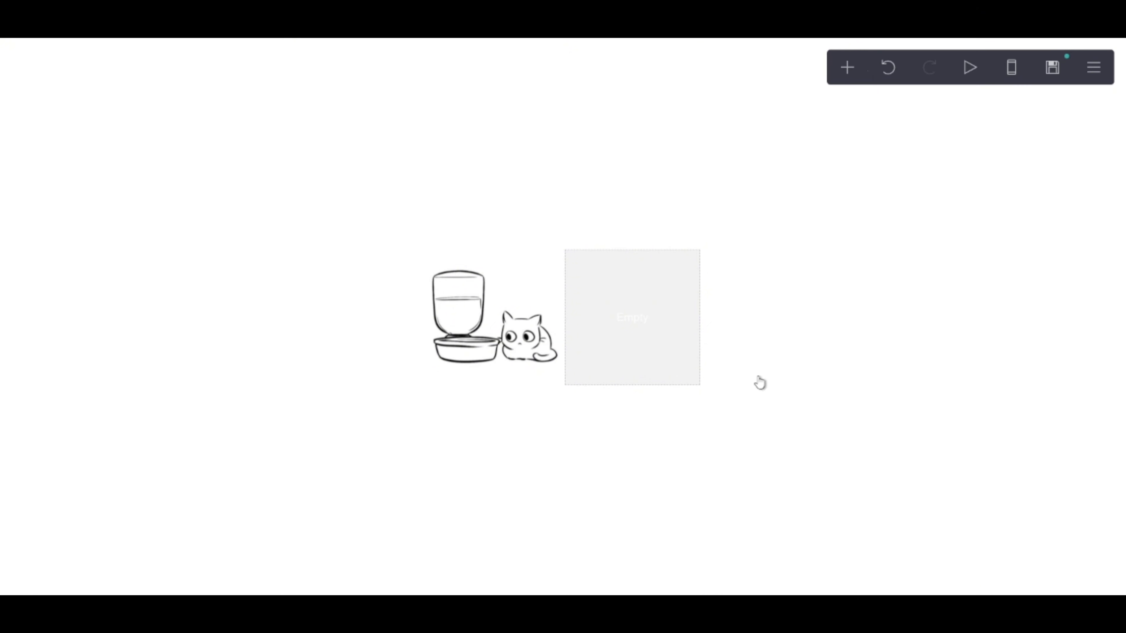
Add a text element and place it in the container's empty second column.
{"action": "left_click", "coordinate": [847, 68]}
{"action": "left_click", "coordinate": [694, 124]}
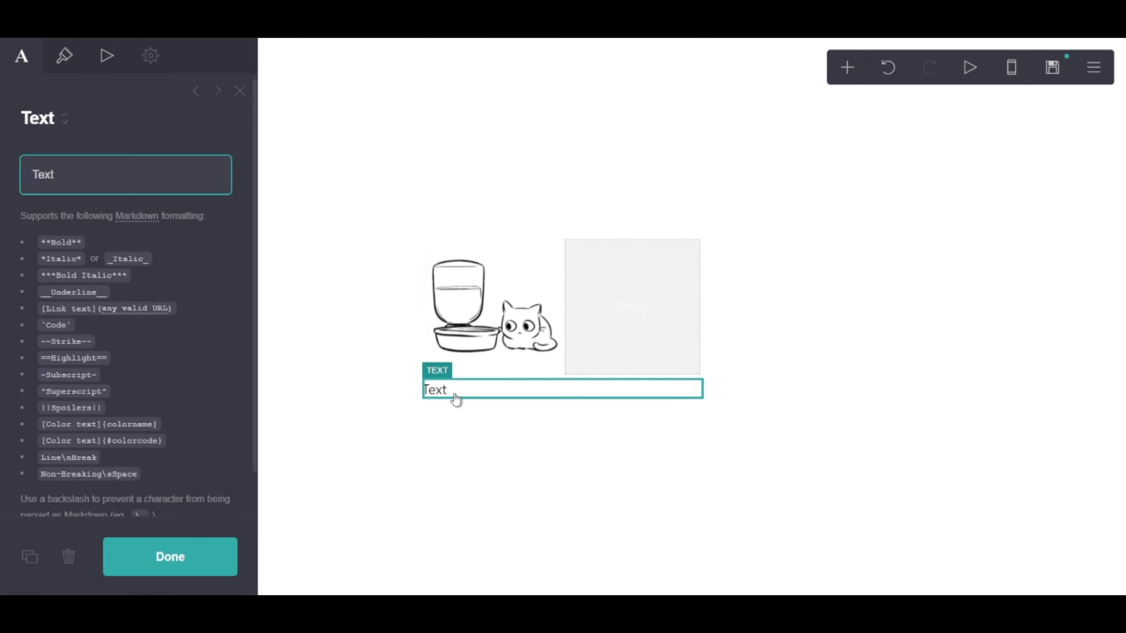
{"action": "left_click_drag", "start_coordinate": [455, 399], "coordinate": [646, 324]}
Center the columns container's contents vertically so the text sits midway beside the image.
{"action": "left_click", "coordinate": [646, 324]}
{"action": "scroll", "coordinate": [150, 391], "scroll_direction": "down", "scroll_amount": 8}
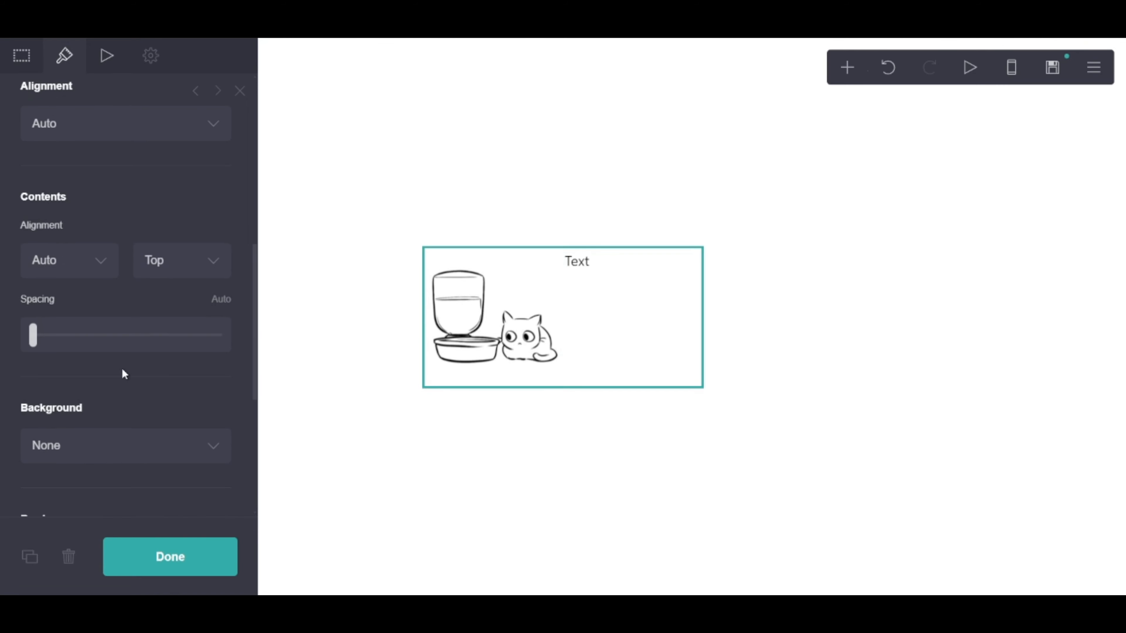
{"action": "left_click", "coordinate": [173, 306]}
Set the text element's font to Archivo, its weight to Semi Bold and its size to 0.75.
{"action": "left_click", "coordinate": [614, 328]}
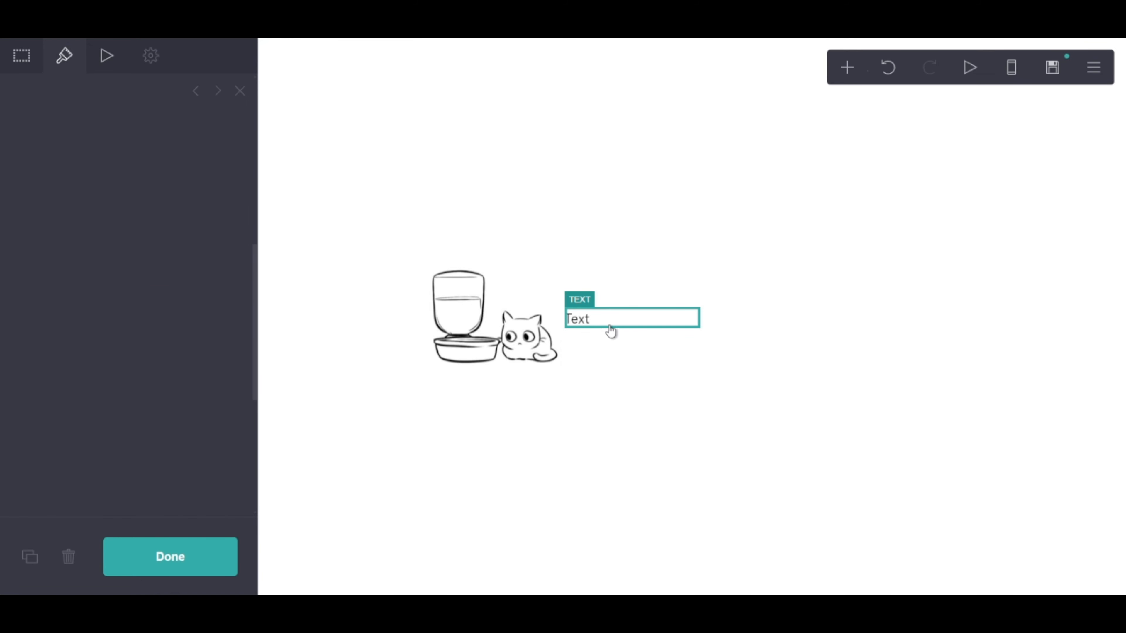
{"action": "left_click", "coordinate": [65, 60]}
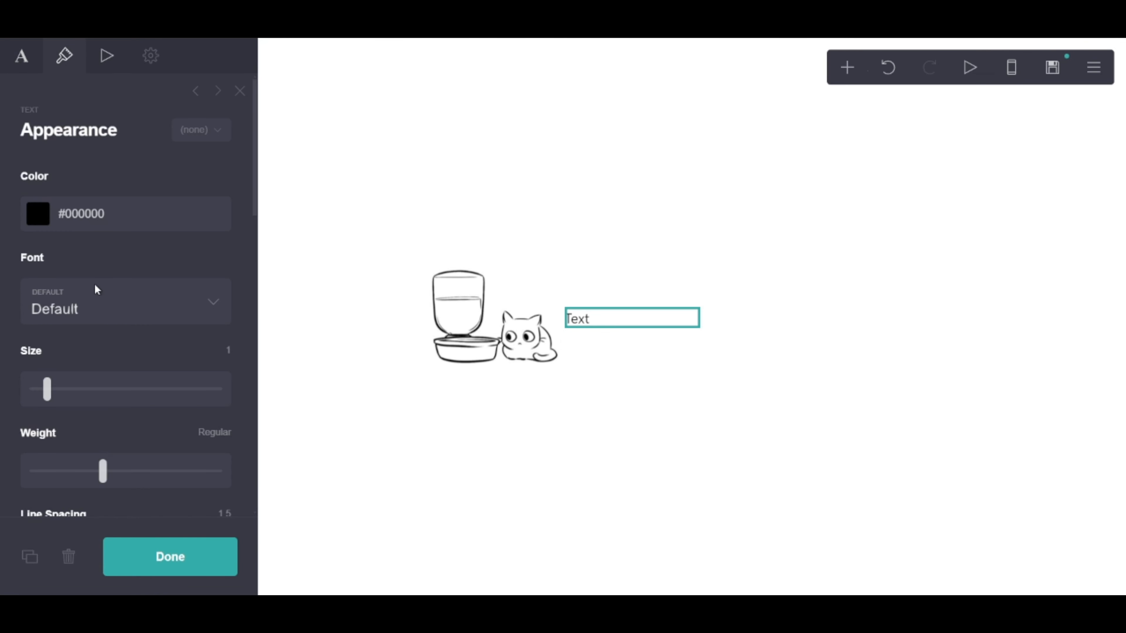
{"action": "left_click", "coordinate": [96, 294]}
{"action": "type", "text": "ar"}
{"action": "left_click", "coordinate": [126, 178]}
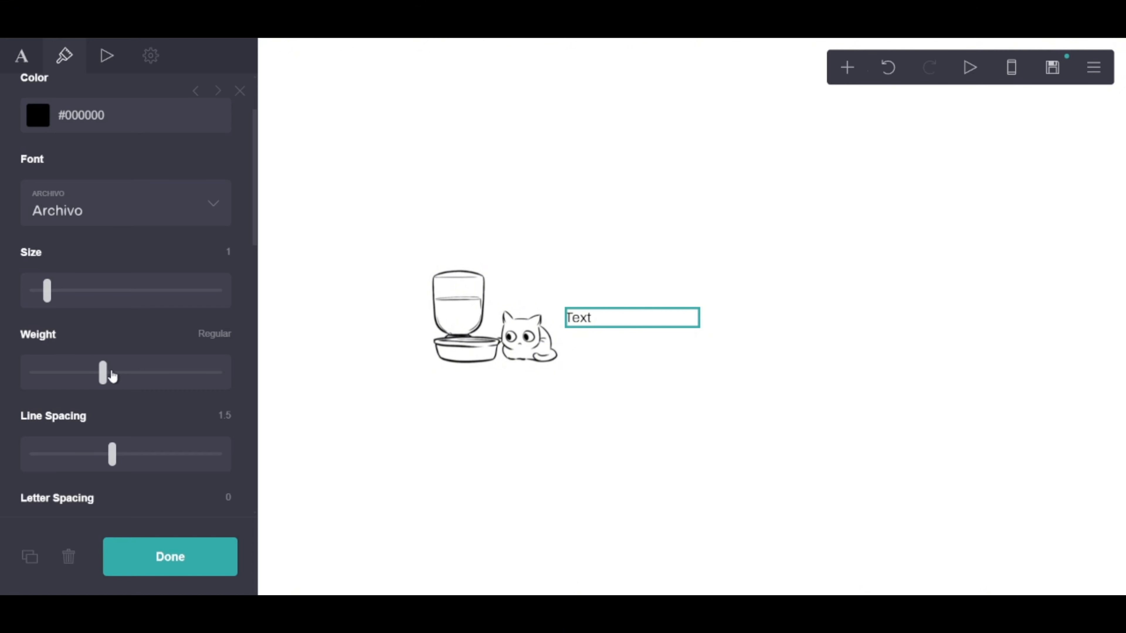
{"action": "left_click_drag", "start_coordinate": [109, 374], "coordinate": [148, 379]}
{"action": "left_click_drag", "start_coordinate": [47, 290], "coordinate": [41, 291]}
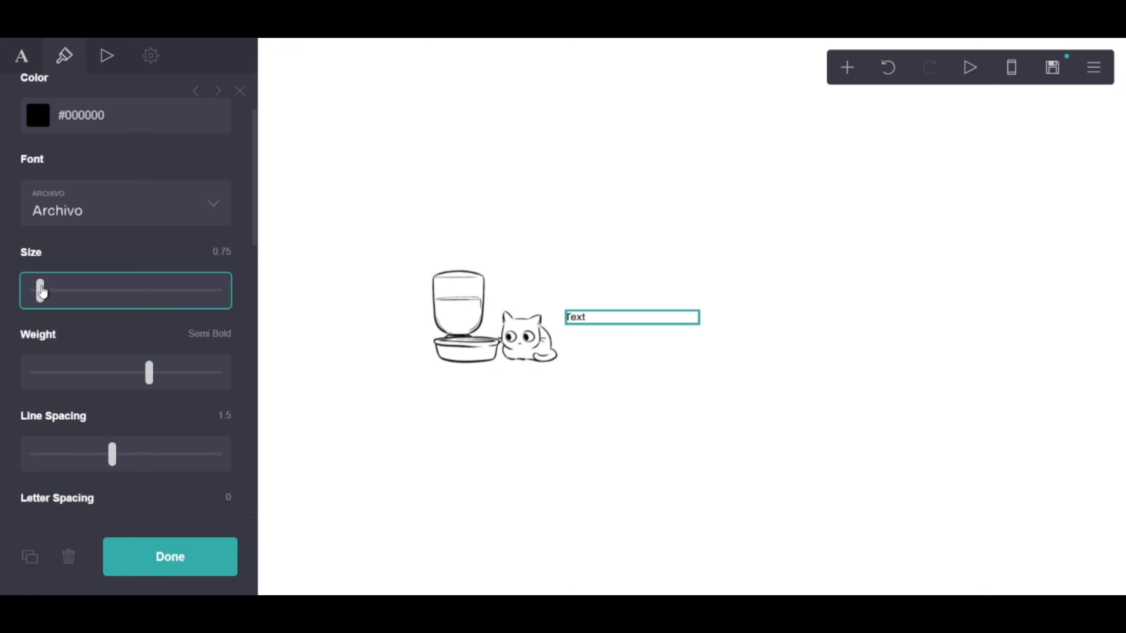
Center-align the text element and set its size to 1.
{"action": "scroll", "coordinate": [58, 292], "scroll_direction": "down", "scroll_amount": 5}
{"action": "scroll", "coordinate": [58, 292], "scroll_direction": "down", "scroll_amount": 5}
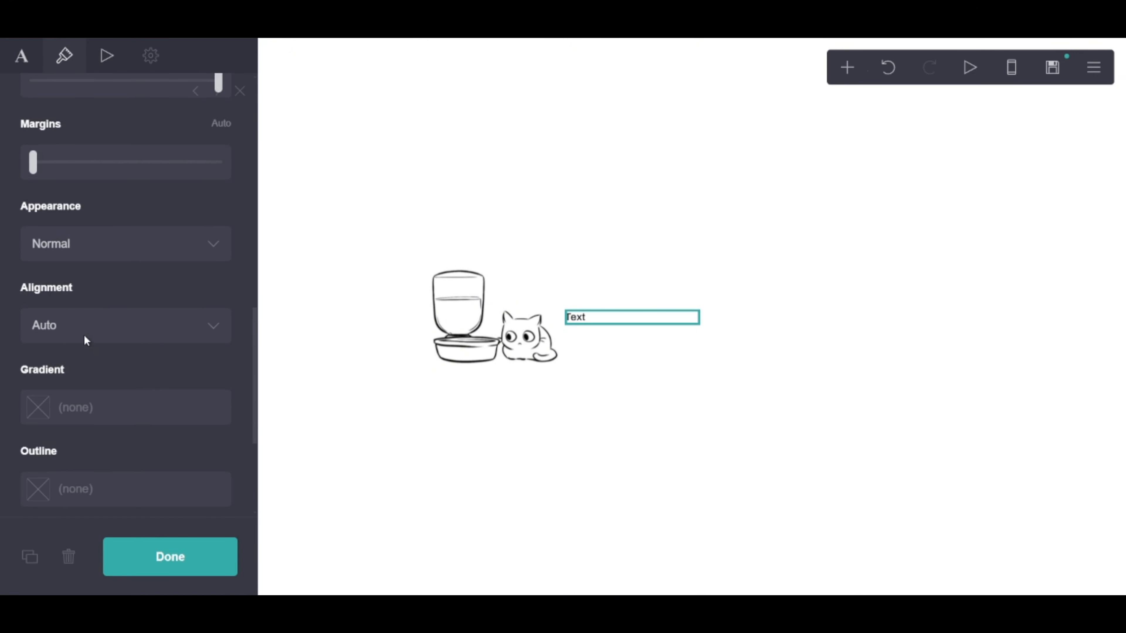
{"action": "left_click", "coordinate": [83, 333]}
{"action": "left_click", "coordinate": [68, 388]}
{"action": "scroll", "coordinate": [68, 388], "scroll_direction": "up", "scroll_amount": 10}
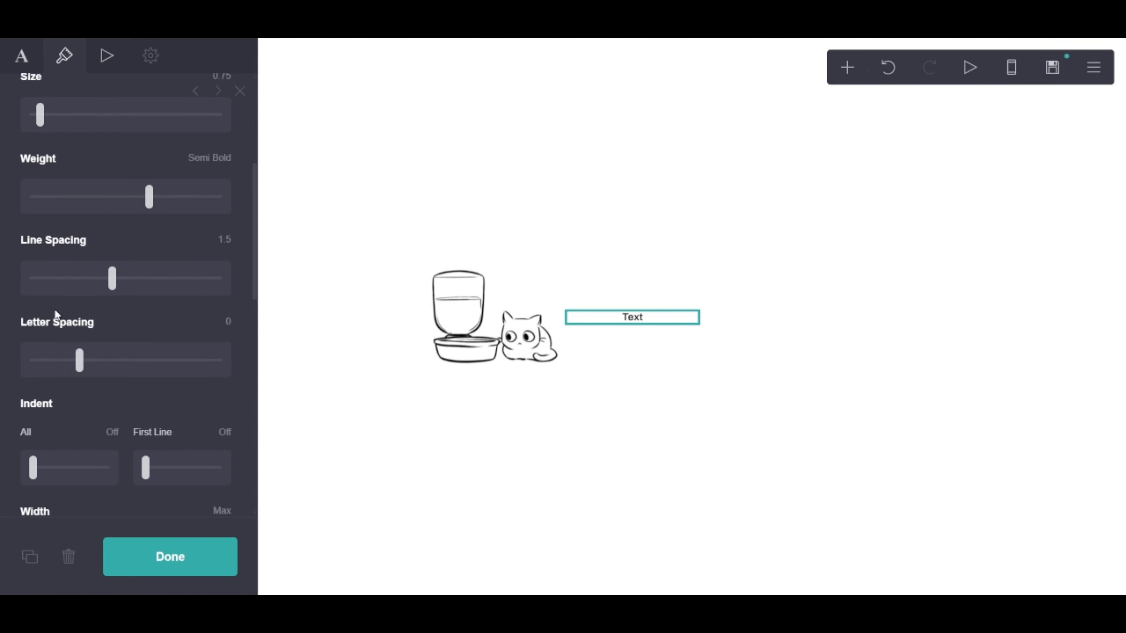
{"action": "left_click_drag", "start_coordinate": [42, 291], "coordinate": [50, 293]}
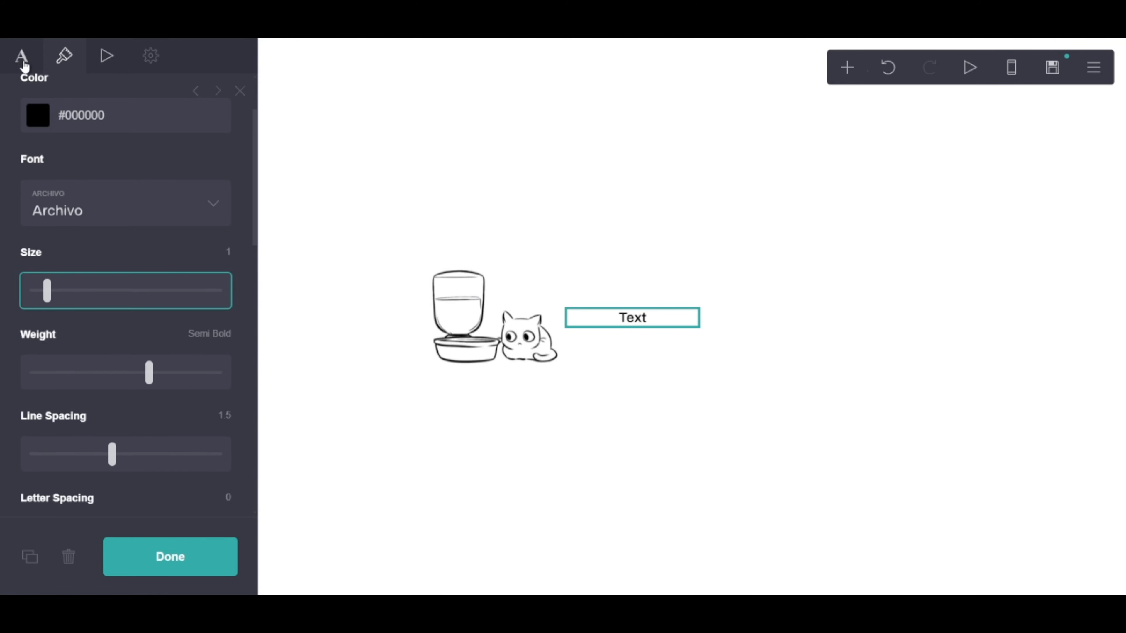
Replace the text element's placeholder with the kaomoji line, trimmed down to one heart, a period and the closing face.
{"action": "left_click", "coordinate": [21, 57]}
{"action": "left_click", "coordinate": [427, 243]}
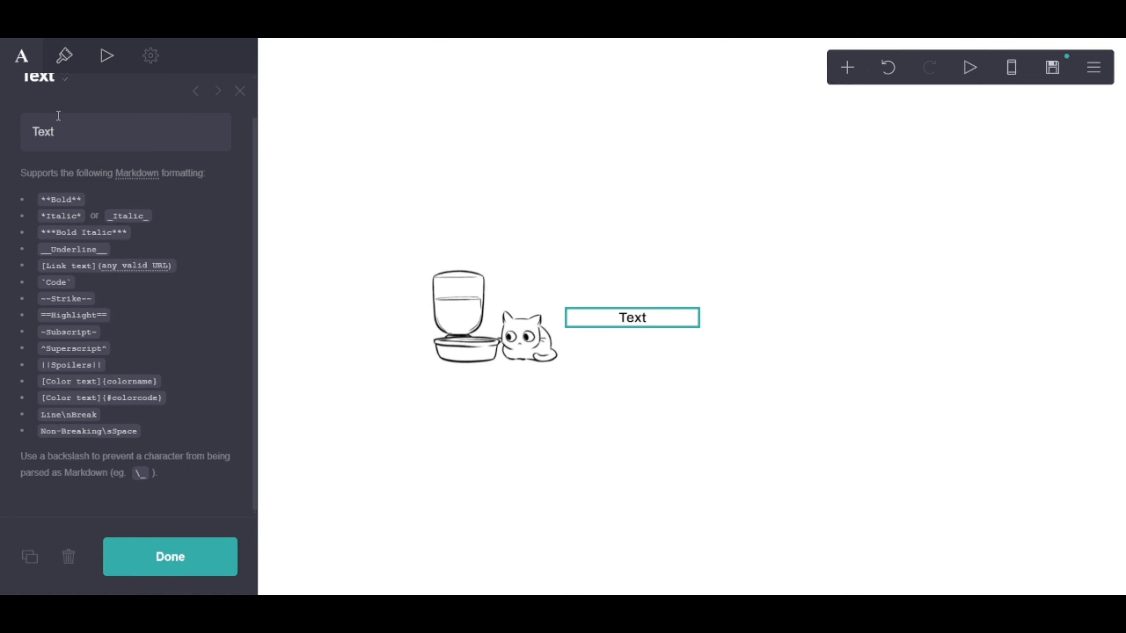
{"action": "left_click", "coordinate": [58, 116]}
{"action": "type", "text": "ε˘ᵕ˘з.♡♡.ε˘ᵕ˘з"}
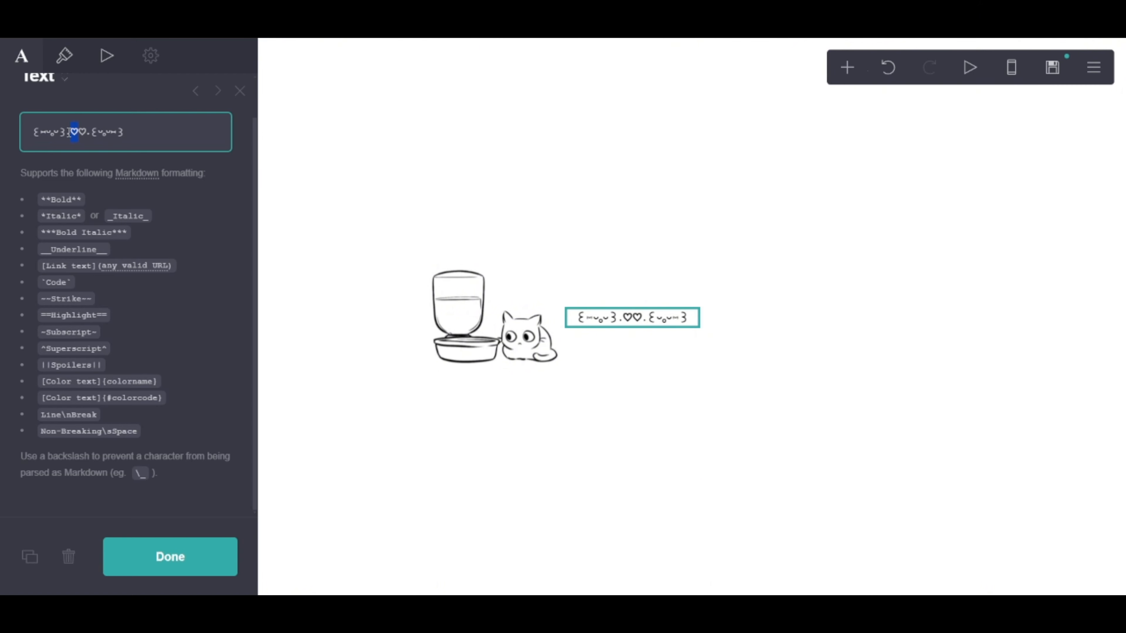
{"action": "key", "text": "BackSpace"}
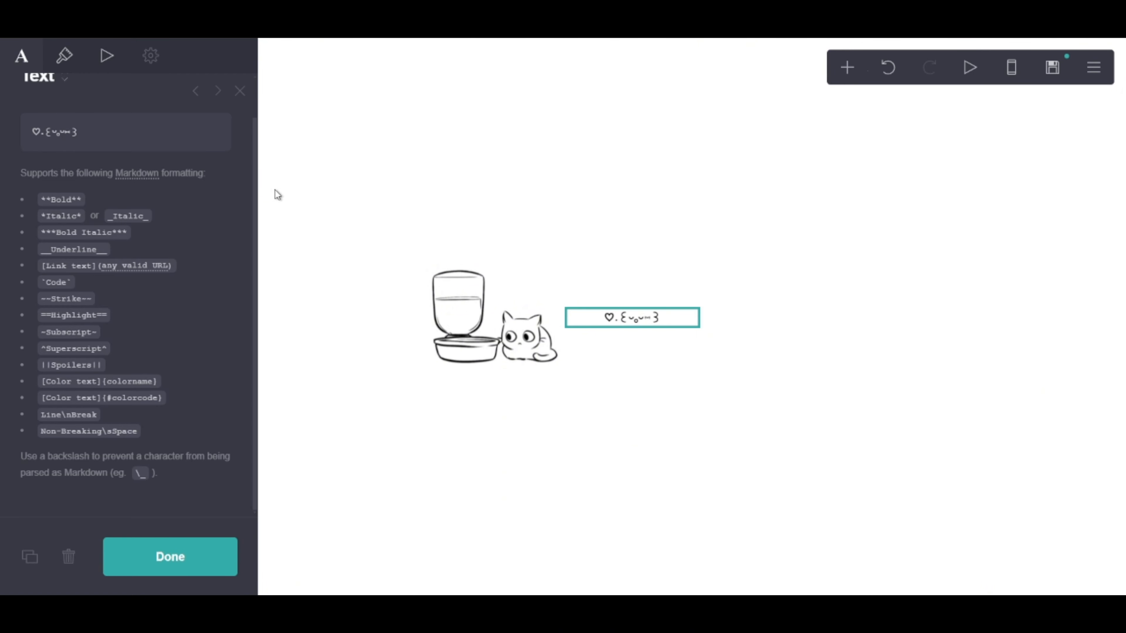
{"action": "left_click", "coordinate": [161, 138]}
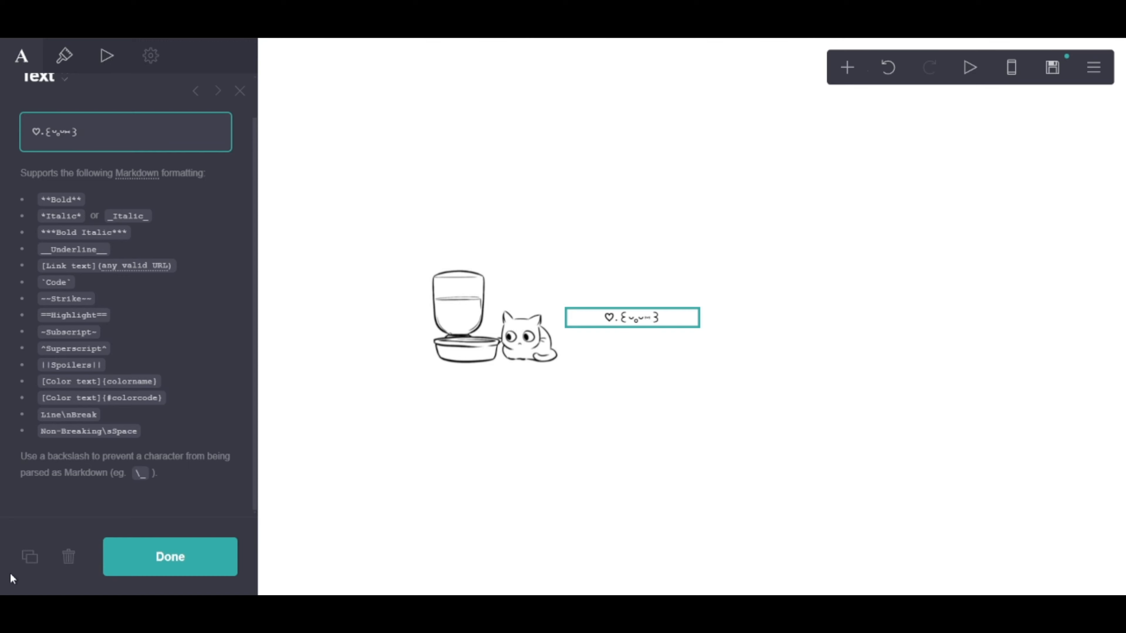
Duplicate the kaomoji text element and set the copy's size to 0.625.
{"action": "left_click", "coordinate": [30, 557]}
{"action": "left_click", "coordinate": [64, 55]}
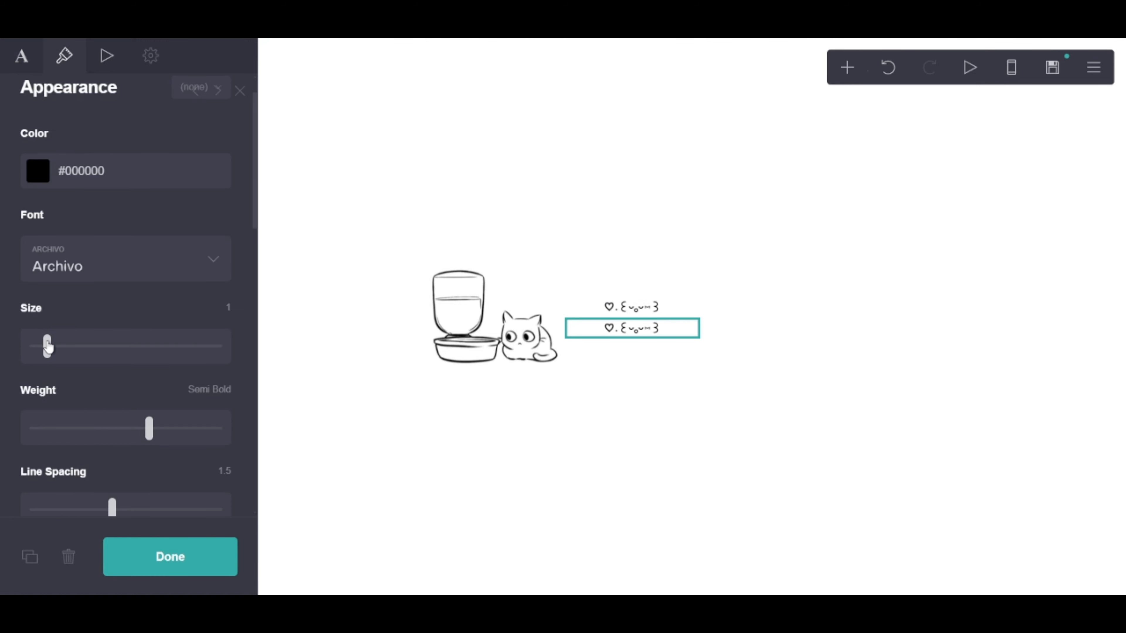
{"action": "left_click_drag", "start_coordinate": [48, 347], "coordinate": [37, 348]}
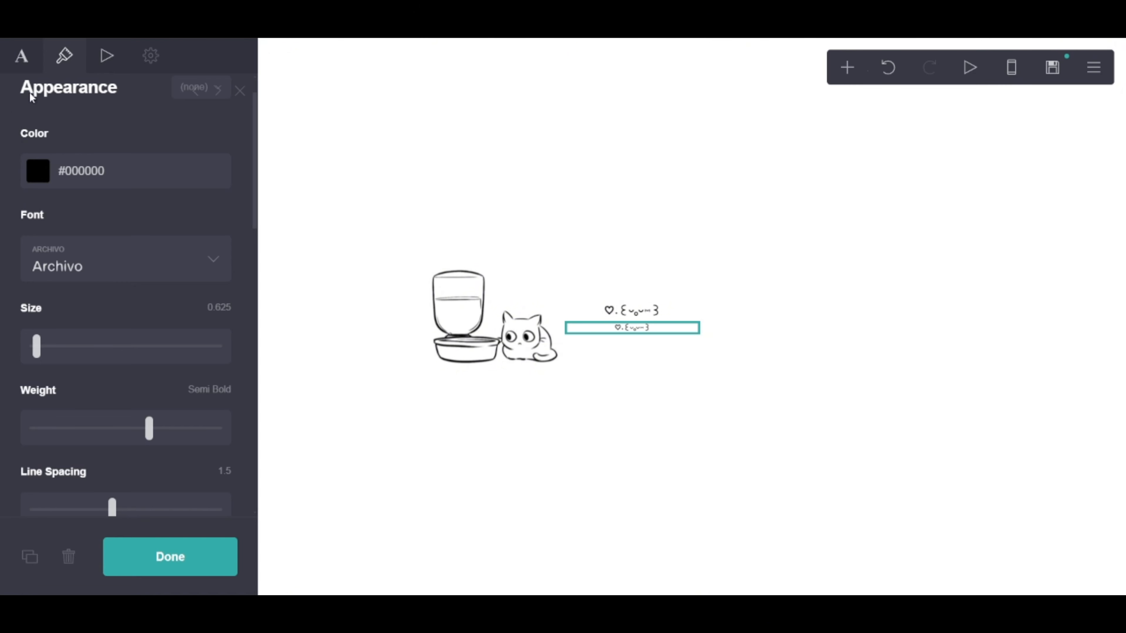
Replace the duplicate's text with "name ==[..]{transparent}pro!nouns[..]{transparent}==" to highlight the pronouns with invisible padding.
{"action": "left_click", "coordinate": [20, 55]}
{"action": "left_click_drag", "start_coordinate": [151, 143], "coordinate": [2, 130]}
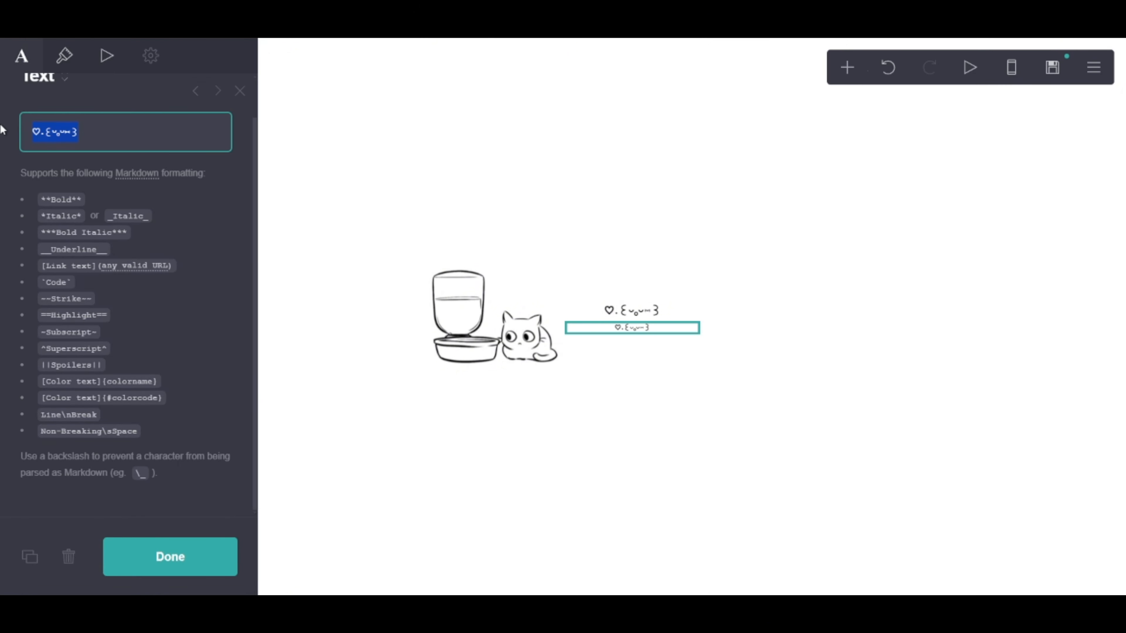
{"action": "type", "text": "name ==[."}
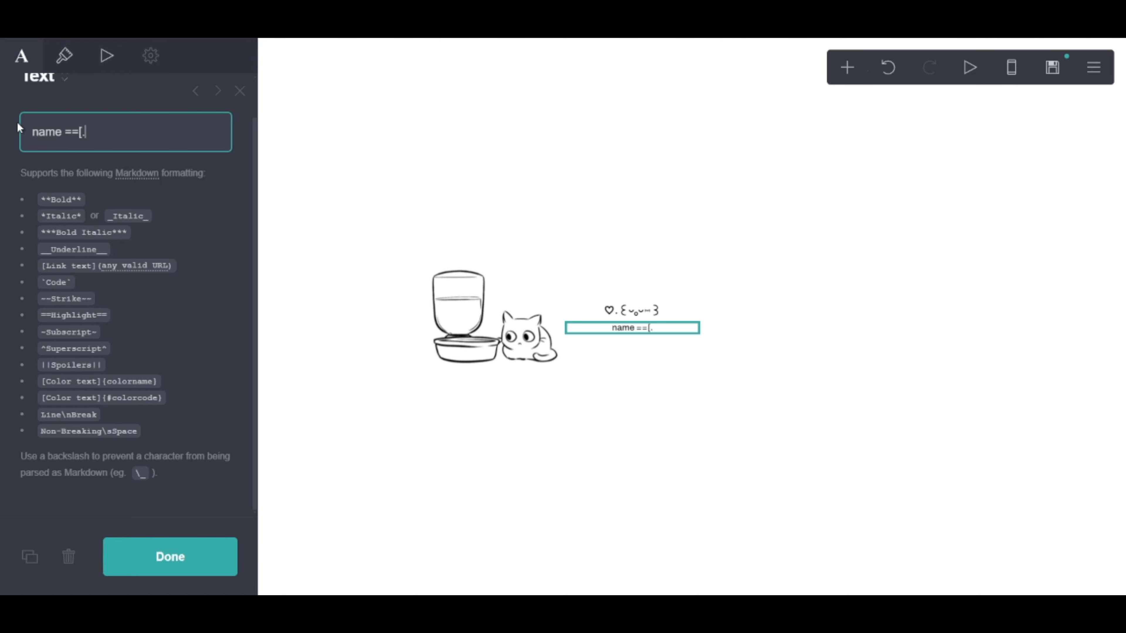
{"action": "type", "text": ".]{transparent}p"}
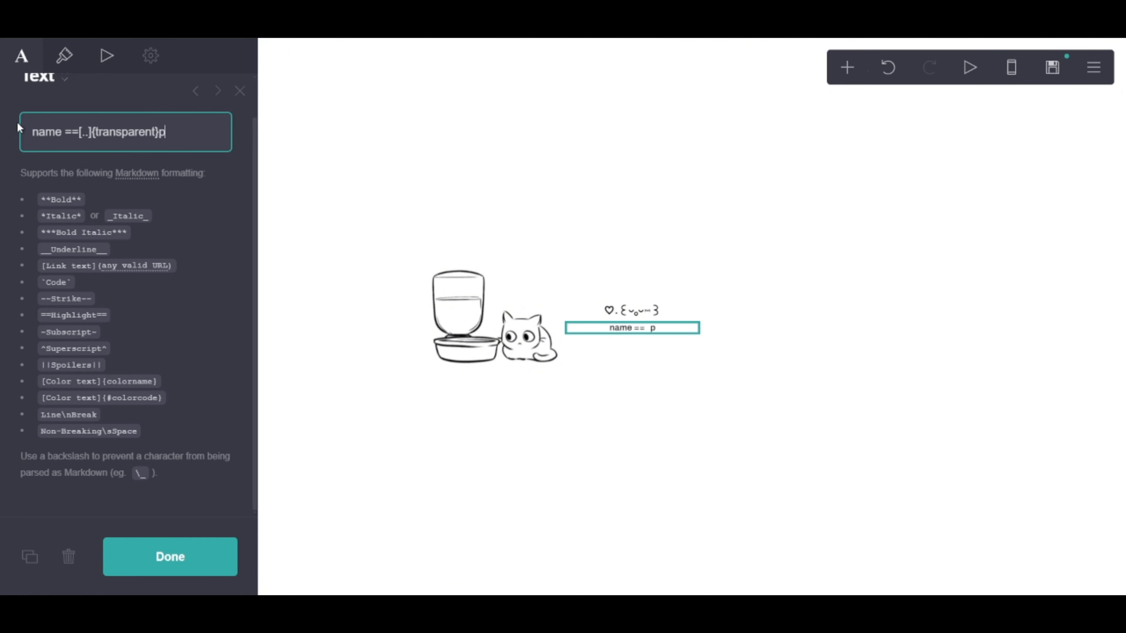
{"action": "type", "text": "ro!nouns[..]{"}
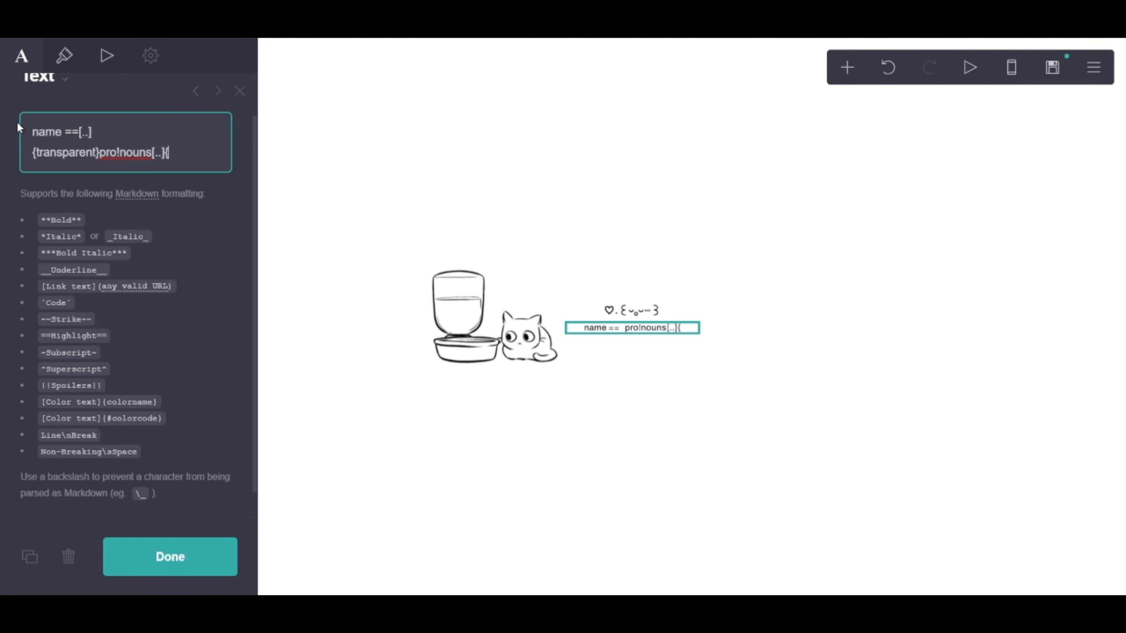
{"action": "type", "text": "#"}
{"action": "key", "text": "BackSpace"}
{"action": "type", "text": "transparent"}
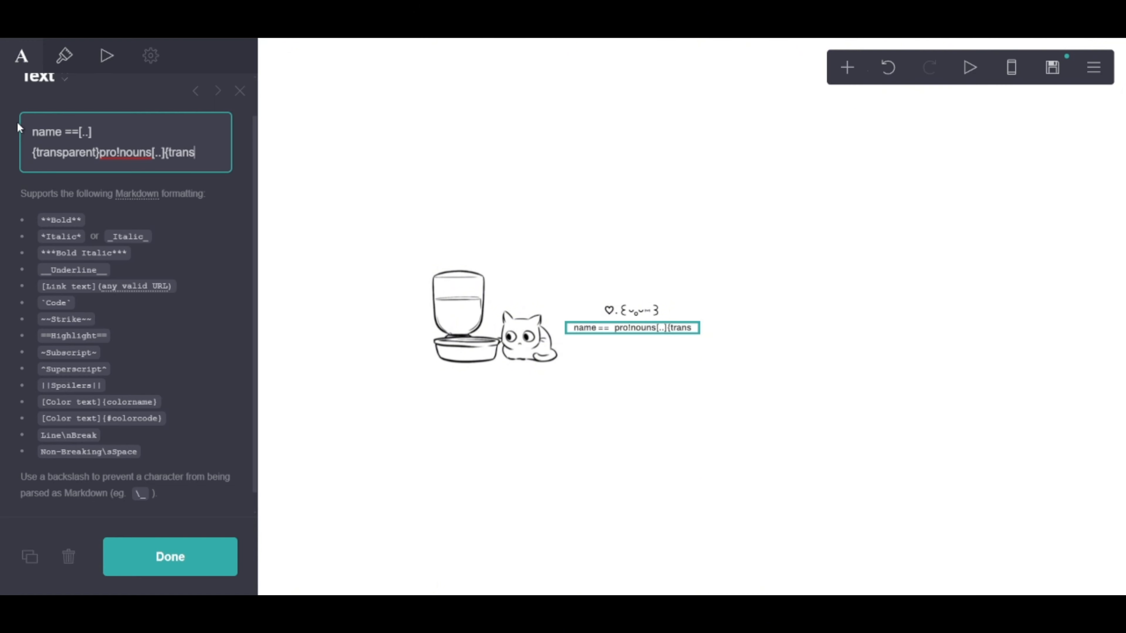
{"action": "type", "text": "}=="}
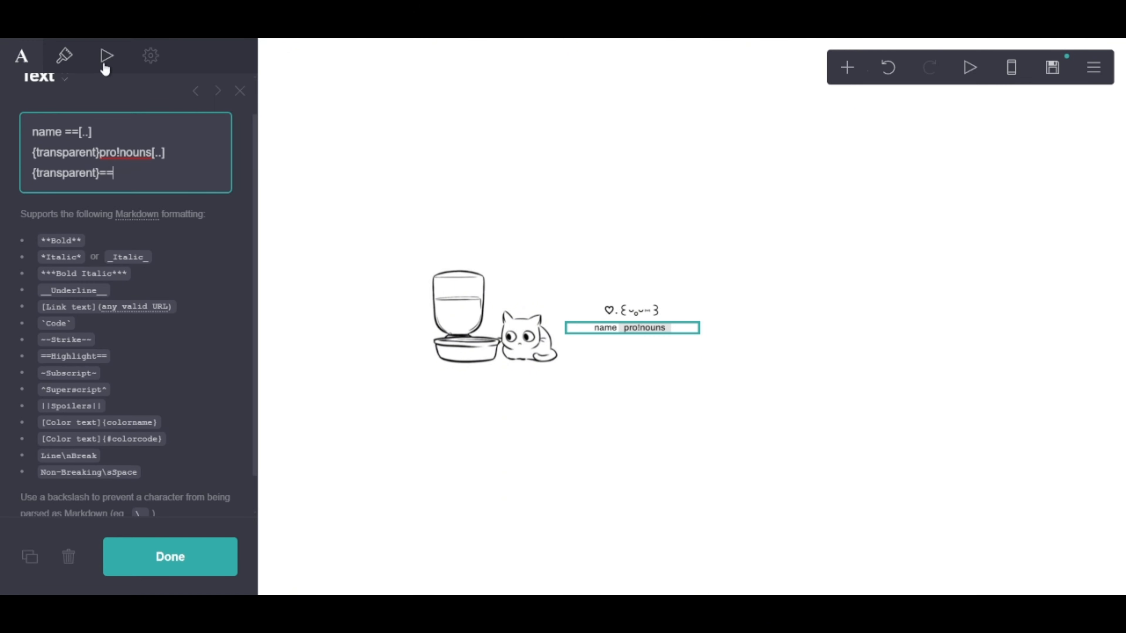
Set the highlight background color of the pronouns text to #EDEDED.
{"action": "left_click", "coordinate": [64, 56]}
{"action": "left_click", "coordinate": [162, 256]}
{"action": "type", "text": "#EDEDED"}
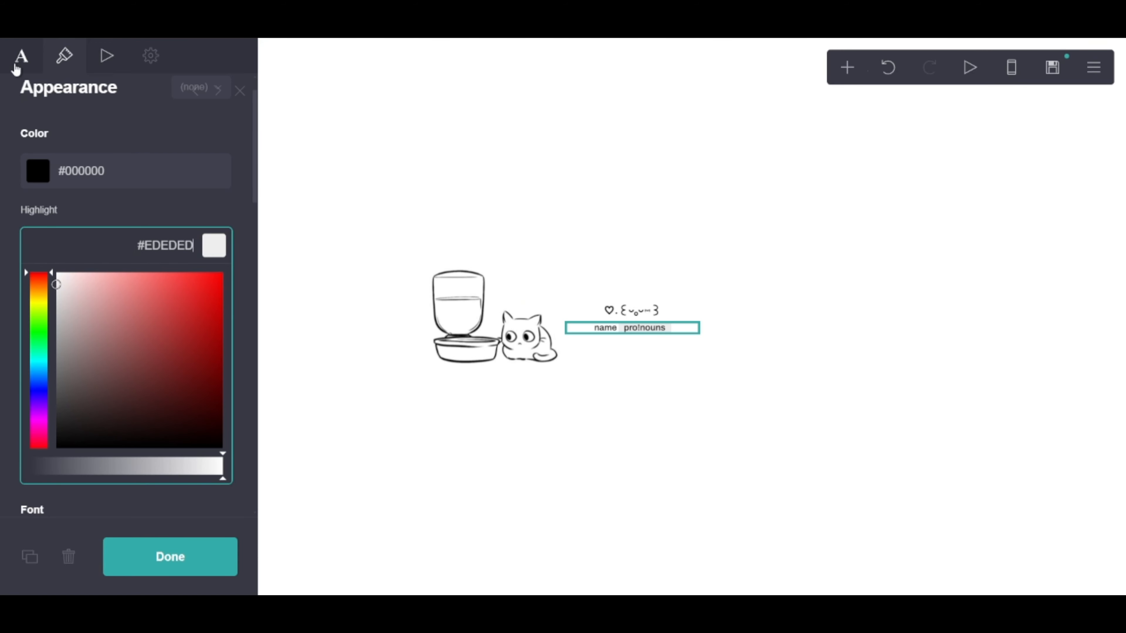
Add a space and a ☆ symbol after the highlighted pronouns in the smaller text element.
{"action": "left_click", "coordinate": [20, 57]}
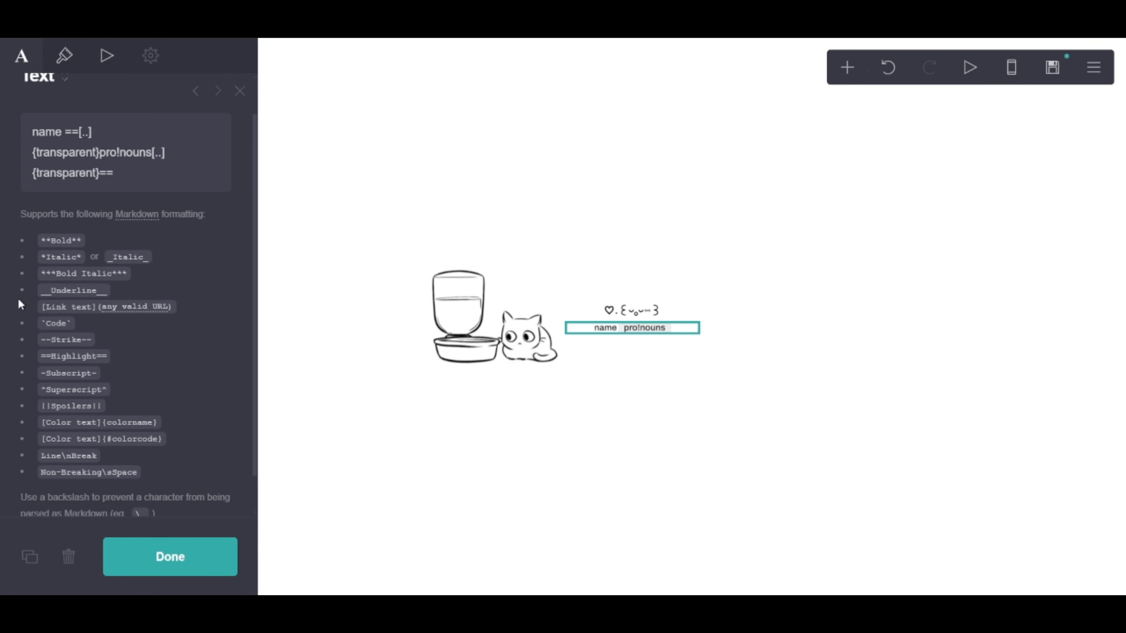
{"action": "left_click", "coordinate": [145, 181]}
{"action": "left_click", "coordinate": [153, 181]}
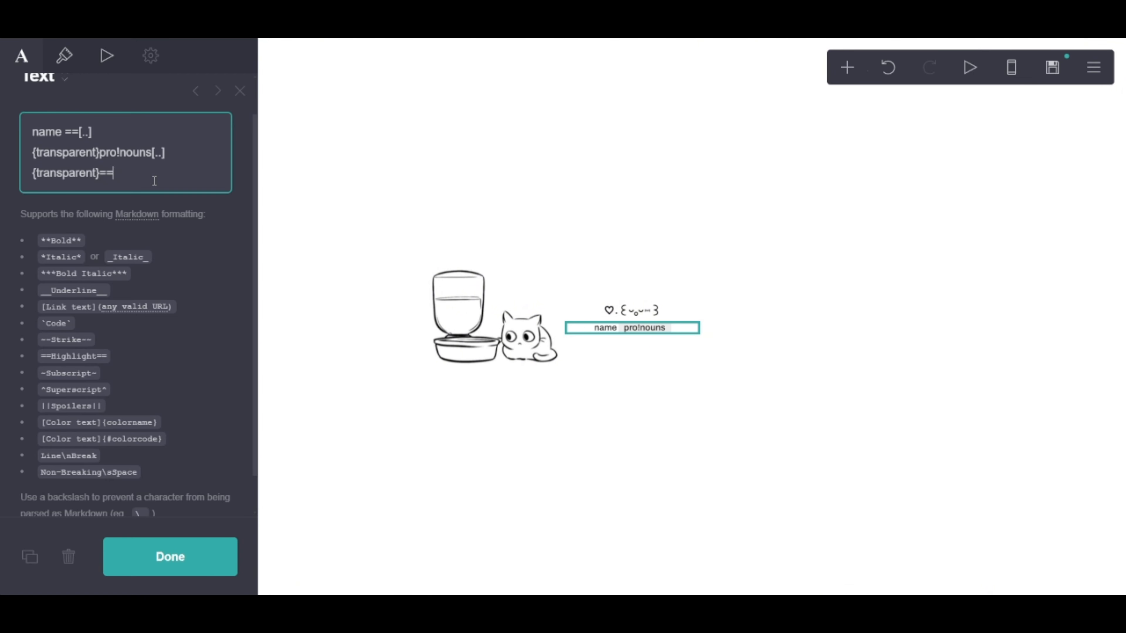
{"action": "type", "text": "☆"}
Darken the pronouns' highlight background color to #E6E6E6.
{"action": "left_click", "coordinate": [64, 55]}
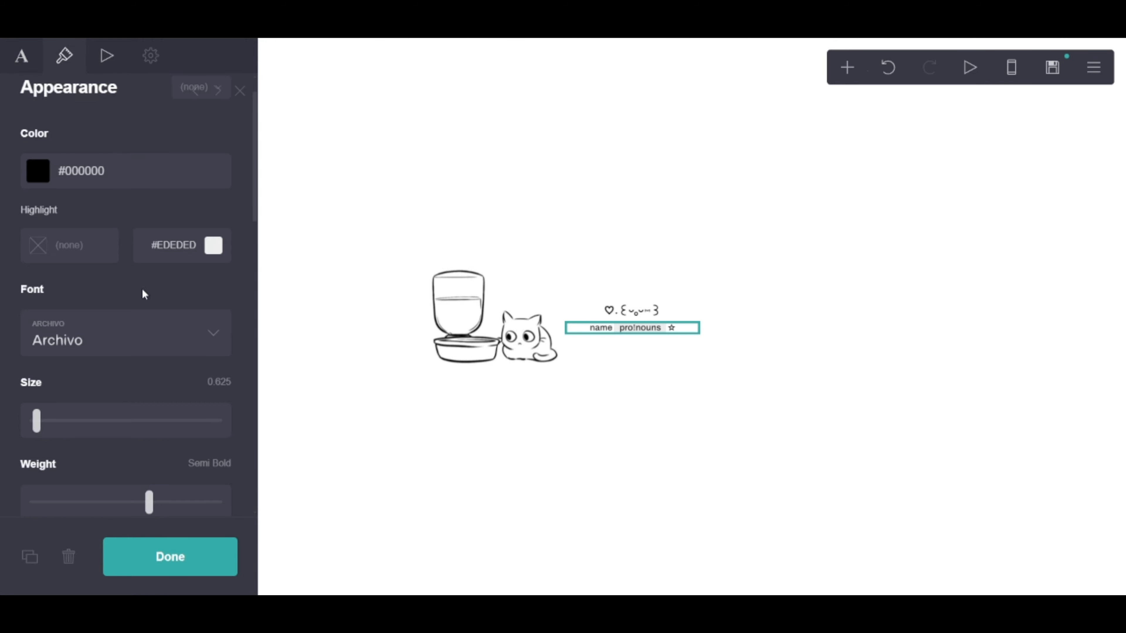
{"action": "left_click", "coordinate": [156, 253]}
{"action": "left_click_drag", "start_coordinate": [76, 300], "coordinate": [40, 290]}
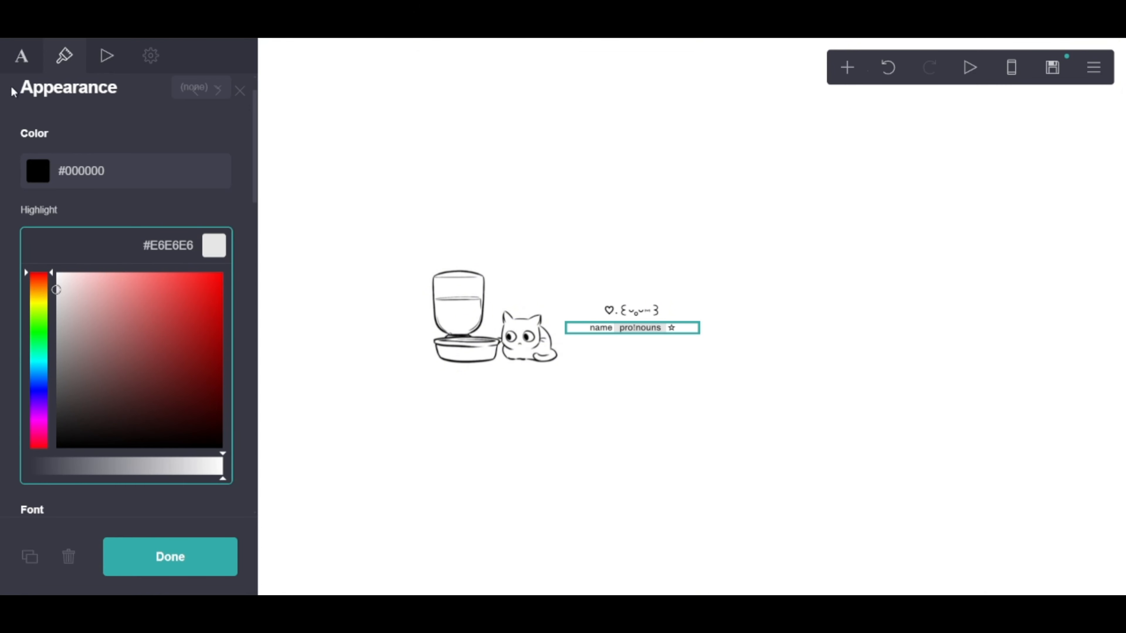
Add a new line reading "[gender]{#EDEDED}" below the name and pronouns line.
{"action": "left_click", "coordinate": [21, 56]}
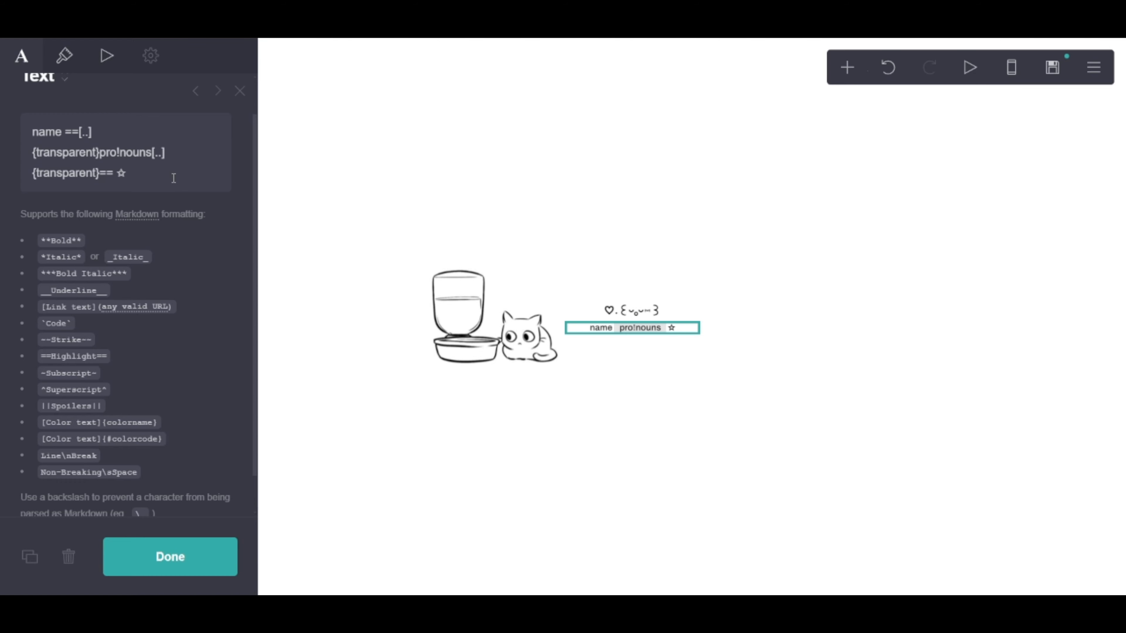
{"action": "left_click", "coordinate": [174, 178]}
{"action": "key", "text": "Return"}
{"action": "type", "text": "["}
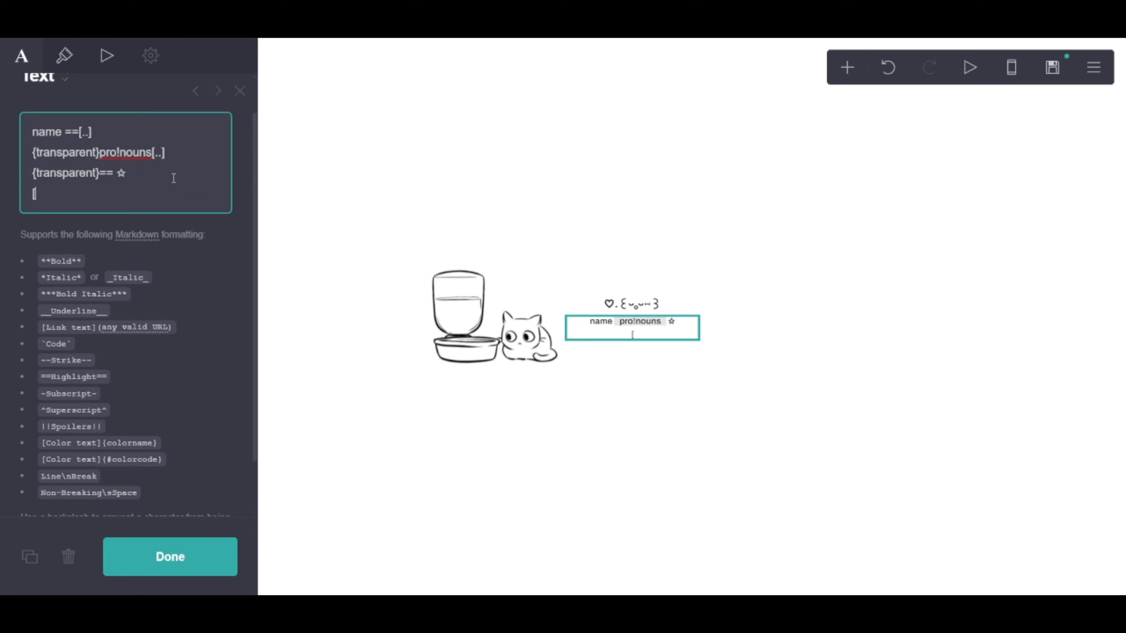
{"action": "type", "text": "gender]{#EDED"}
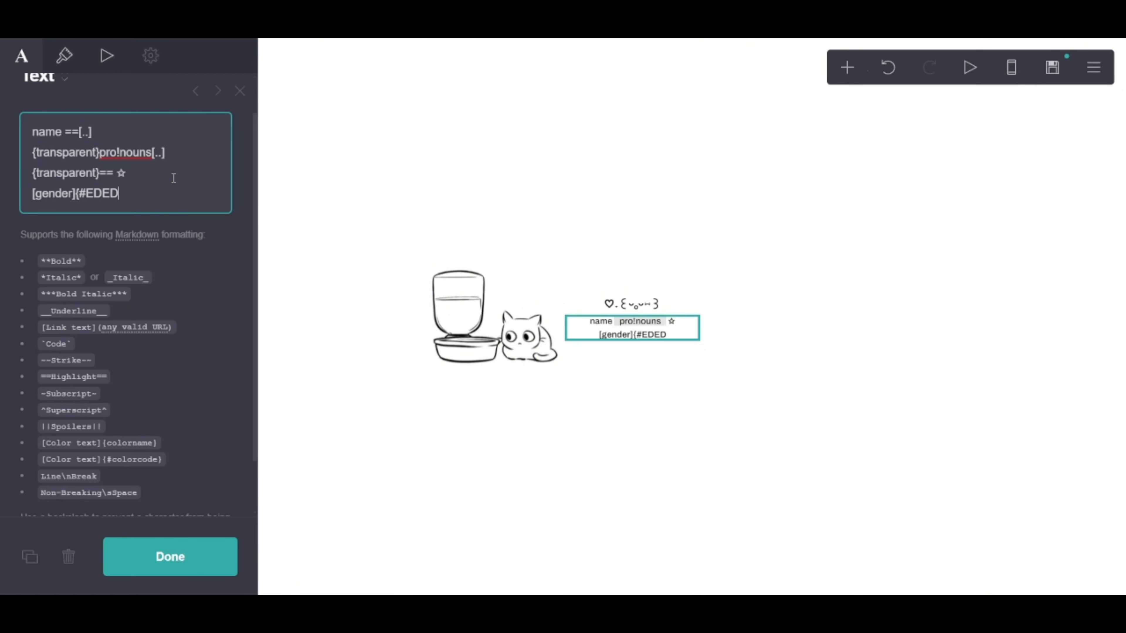
{"action": "type", "text": "EDED"}
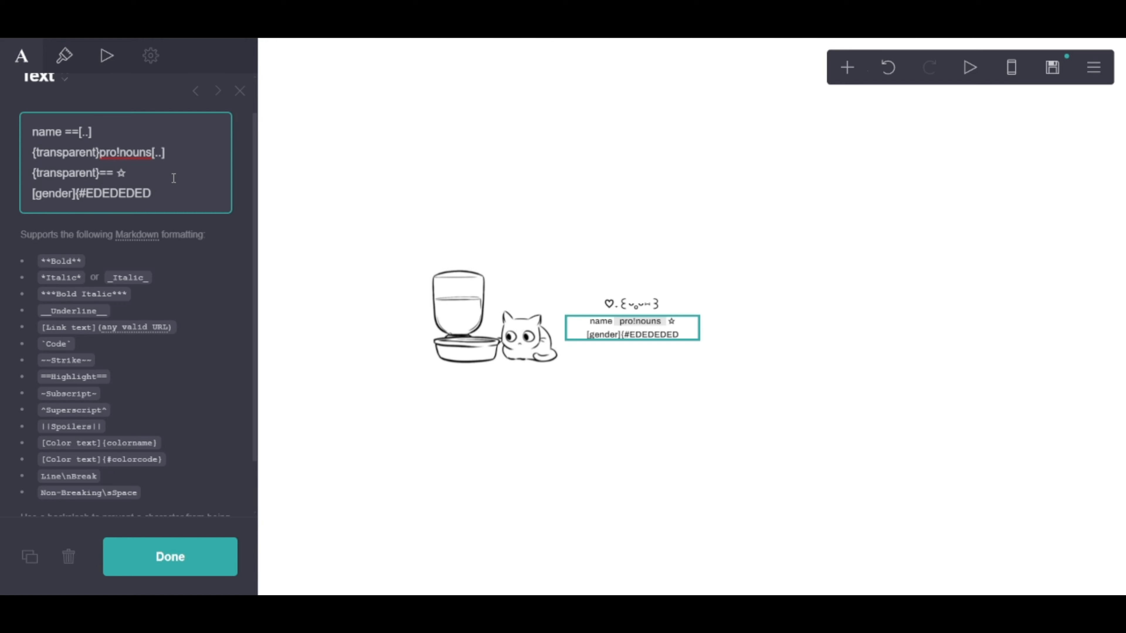
{"action": "type", "text": "}"}
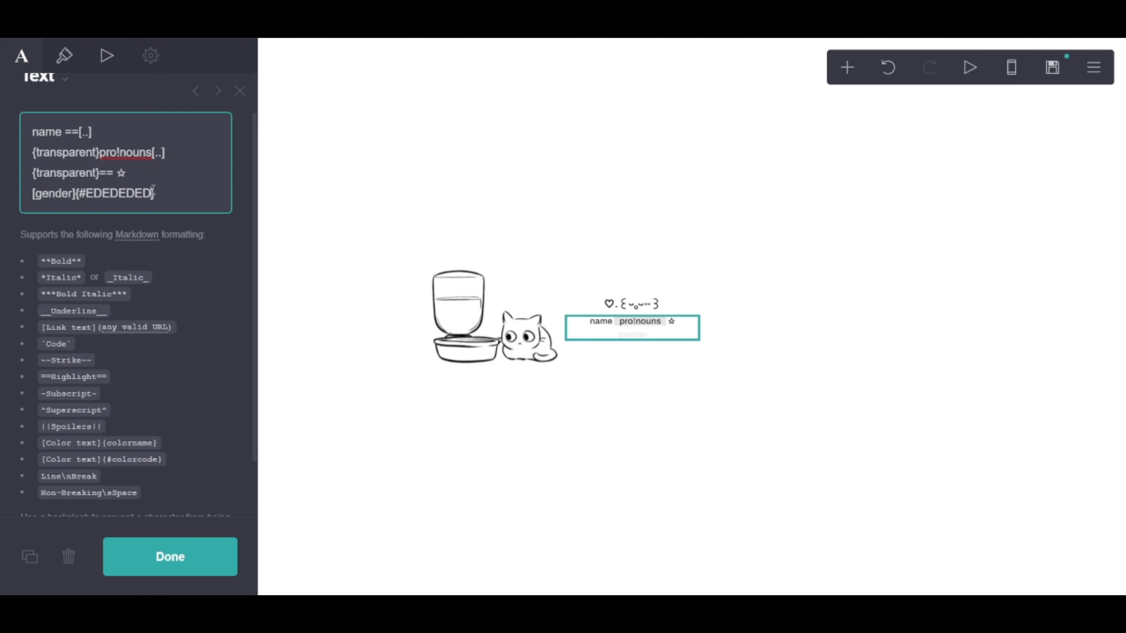
{"action": "key", "text": "BackSpace"}
{"action": "key", "text": "BackSpace"}
Copy the hex code of a darker gray, #D4D4D4, picked as the highlight color, and undo the highlight change.
{"action": "left_click", "coordinate": [64, 56]}
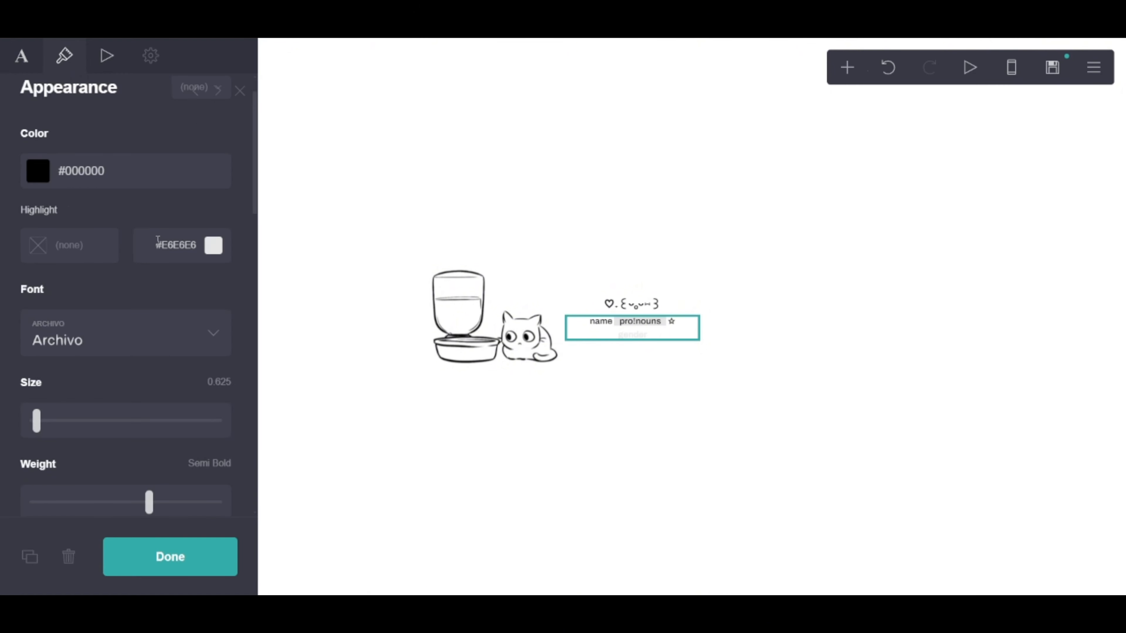
{"action": "left_click", "coordinate": [149, 243]}
{"action": "left_click", "coordinate": [100, 319]}
{"action": "mouse_move", "coordinate": [100, 320]}
{"action": "left_mouse_down"}
{"action": "mouse_move", "coordinate": [53, 331]}
{"action": "mouse_move", "coordinate": [13, 308]}
{"action": "left_mouse_up"}
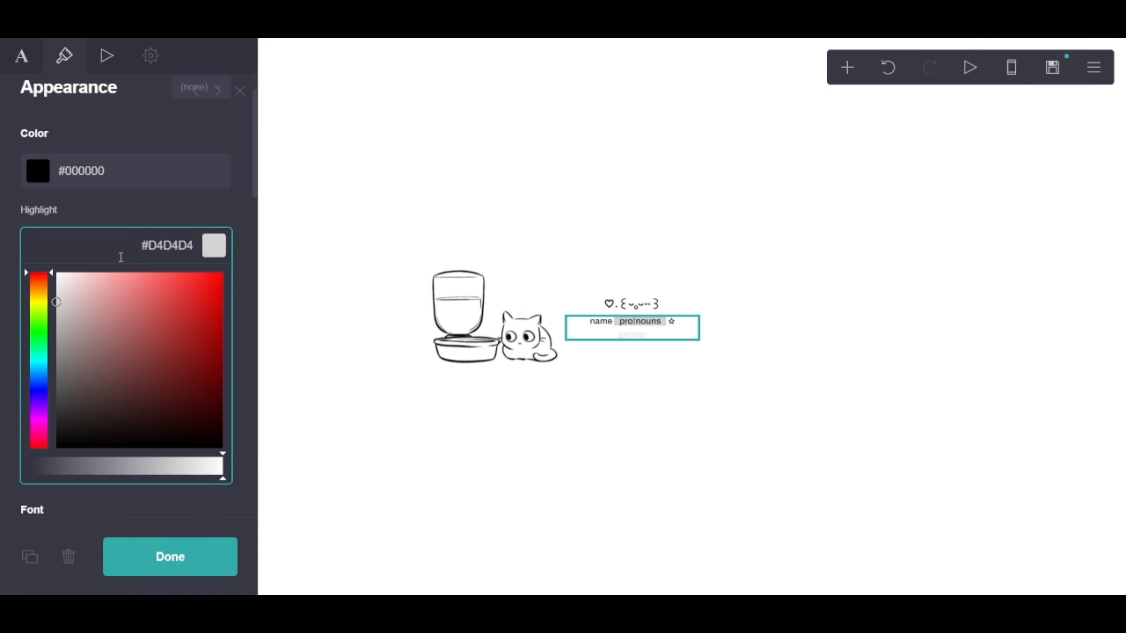
{"action": "left_click_drag", "start_coordinate": [106, 233], "coordinate": [197, 244]}
{"action": "key", "text": "ctrl+c"}
{"action": "left_click", "coordinate": [888, 67]}
Replace the gender text's color code with the copied #D4D4D4.
{"action": "left_click", "coordinate": [21, 55]}
{"action": "left_click", "coordinate": [91, 202]}
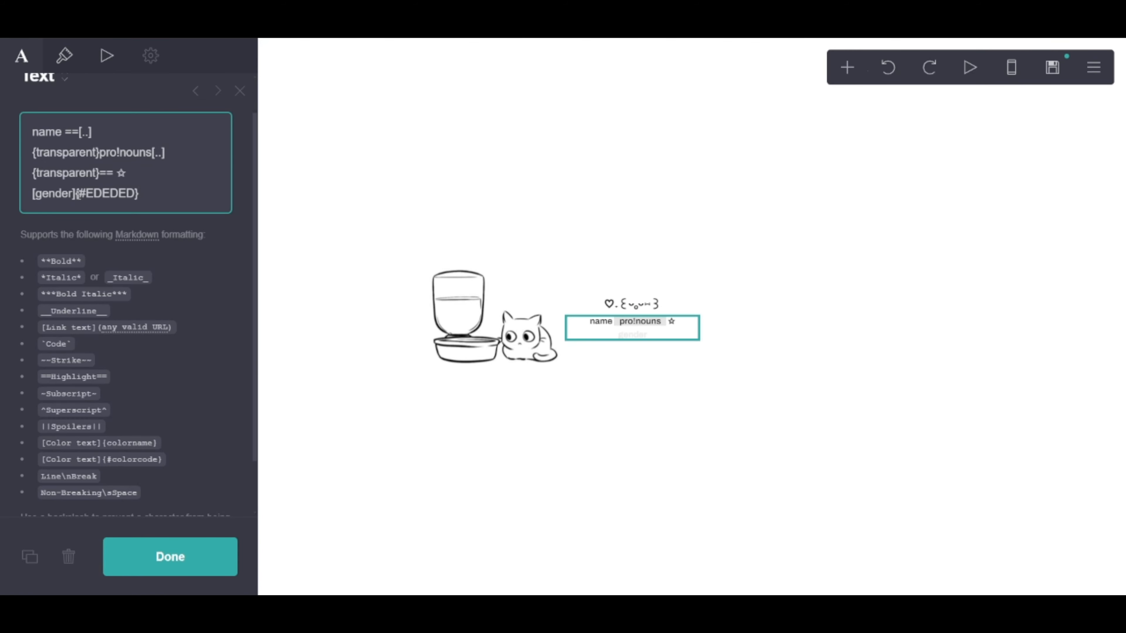
{"action": "left_click_drag", "start_coordinate": [78, 194], "coordinate": [139, 194]}
{"action": "key", "text": "ctrl+v"}
{"action": "key", "text": "Escape"}
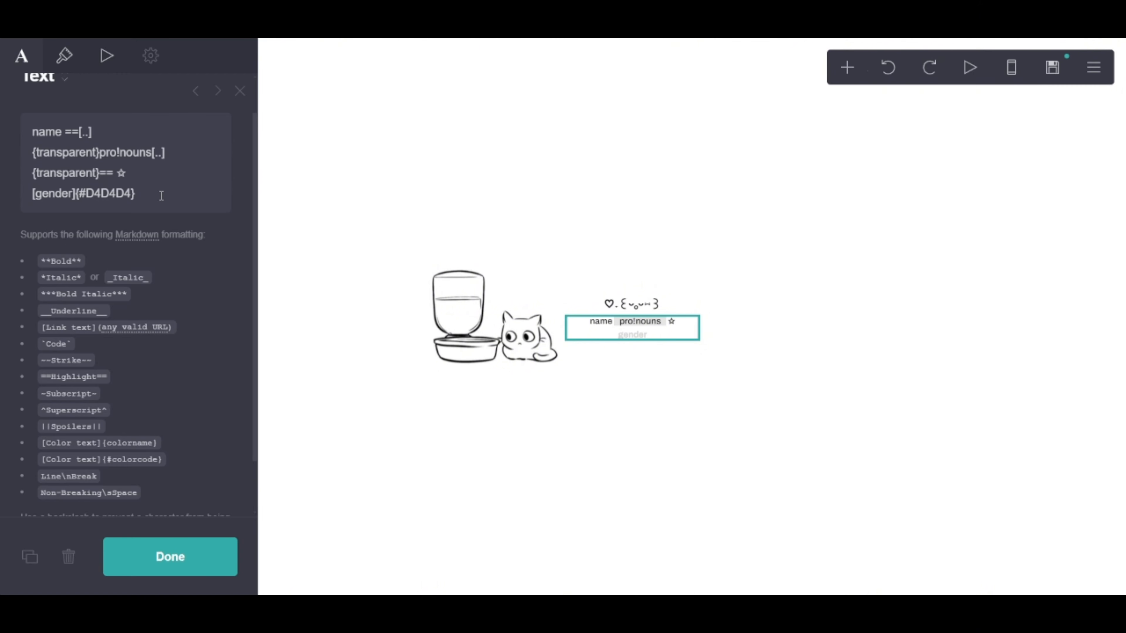
Append "zodiac sign % mbti" after the gray gender text, with a wider space between them.
{"action": "left_click", "coordinate": [176, 201]}
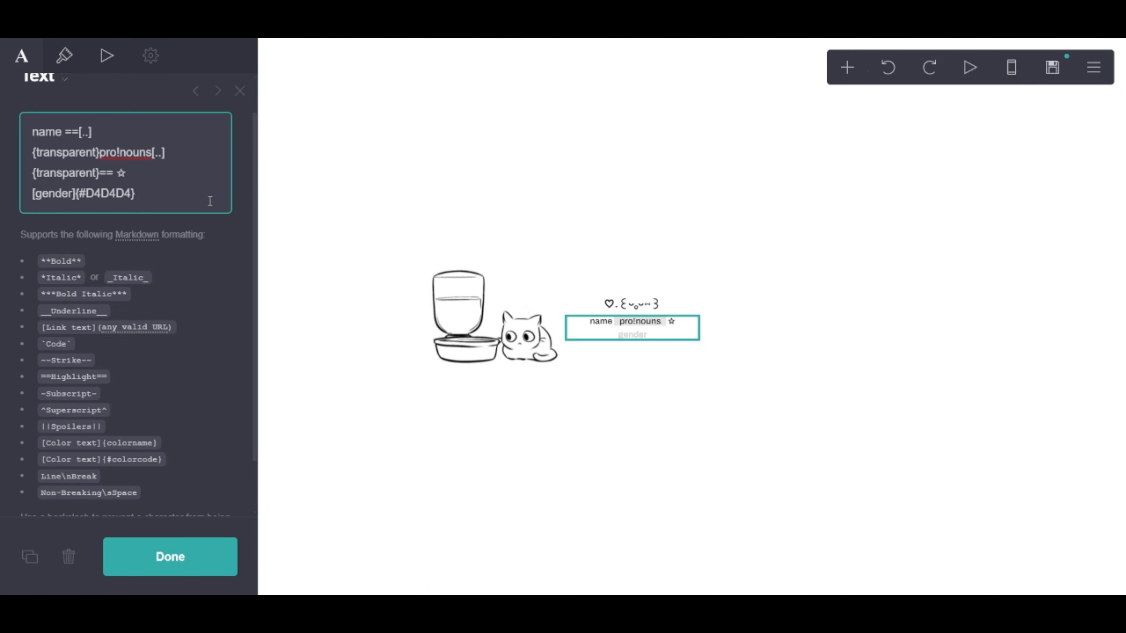
{"action": "type", "text": "so"}
{"action": "key", "text": "BackSpace"}
{"action": "key", "text": "BackSpace"}
{"action": "type", "text": "zodiac sign "}
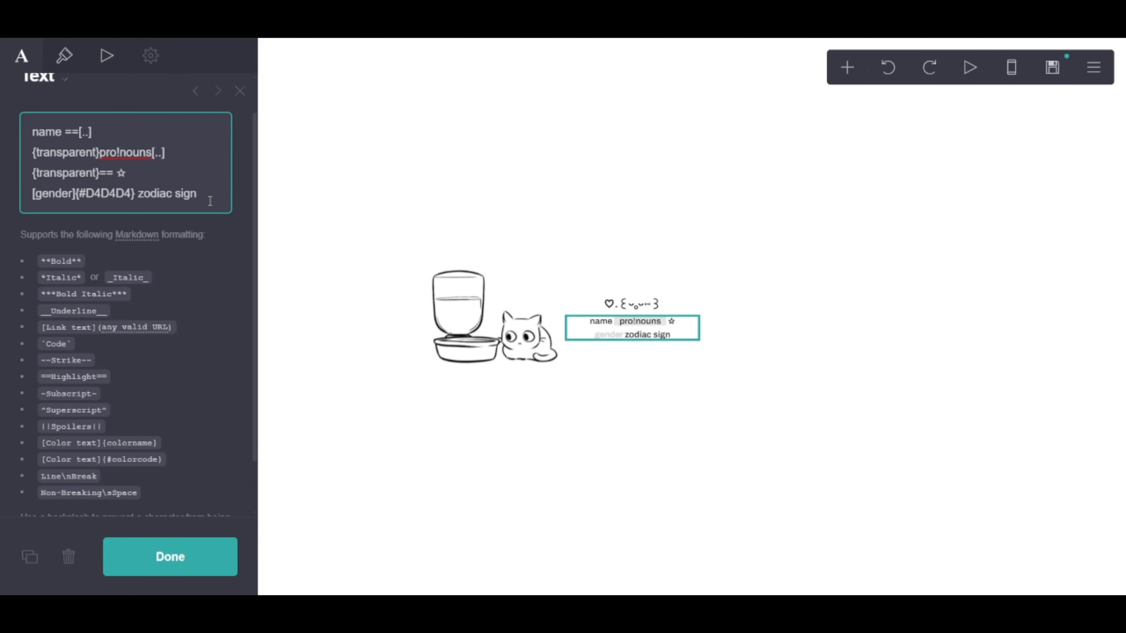
{"action": "type", "text": "% mbti"}
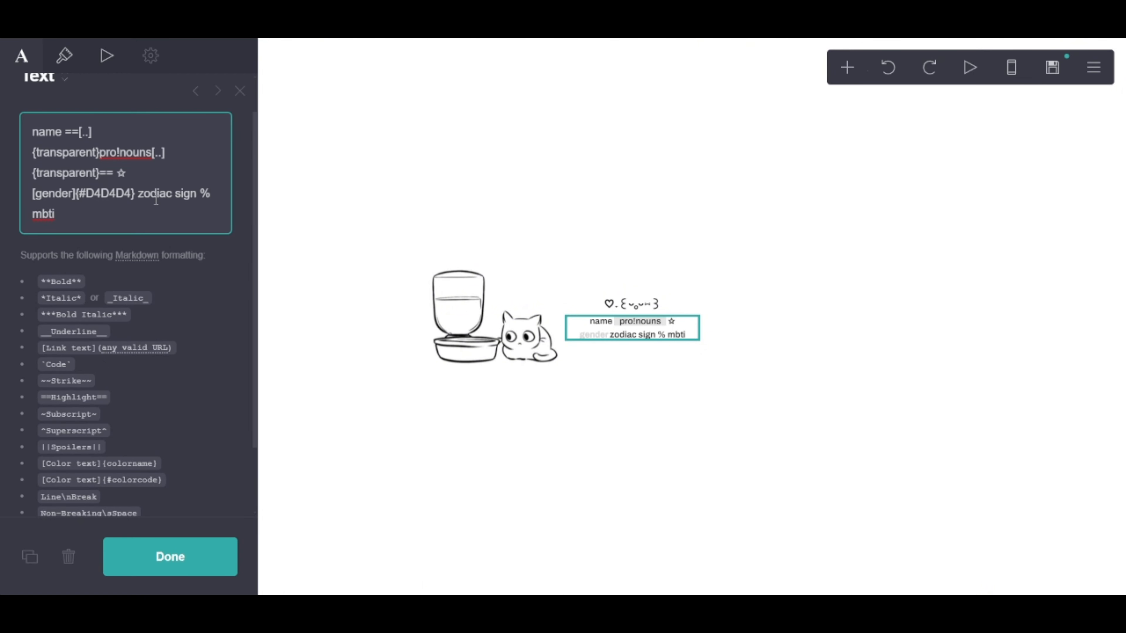
{"action": "left_click", "coordinate": [526, 472]}
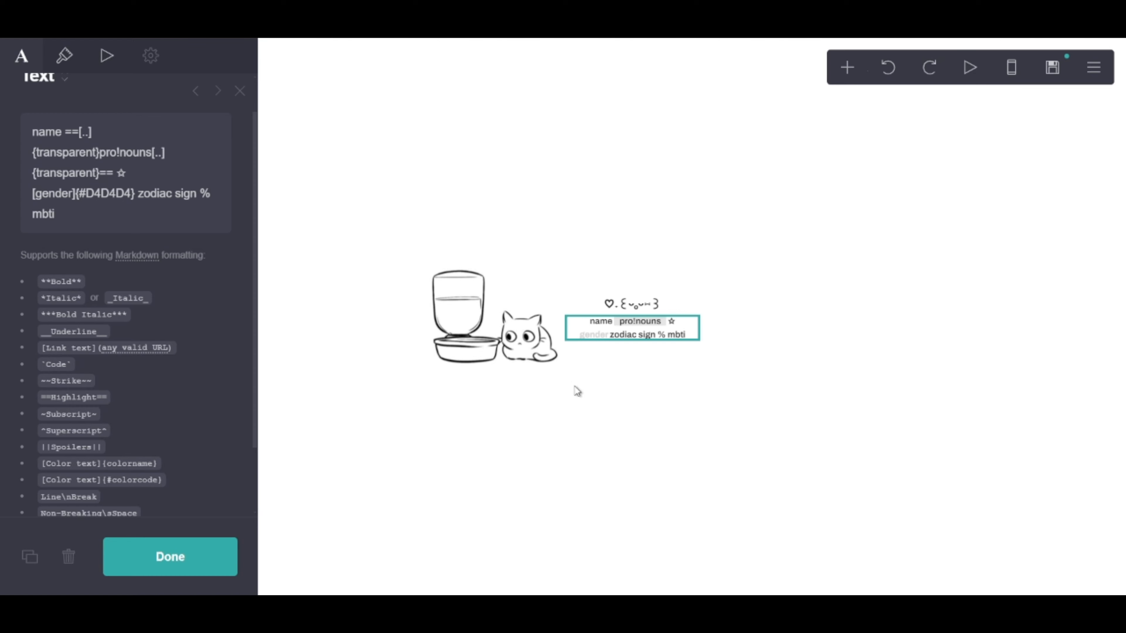
{"action": "left_click", "coordinate": [86, 193]}
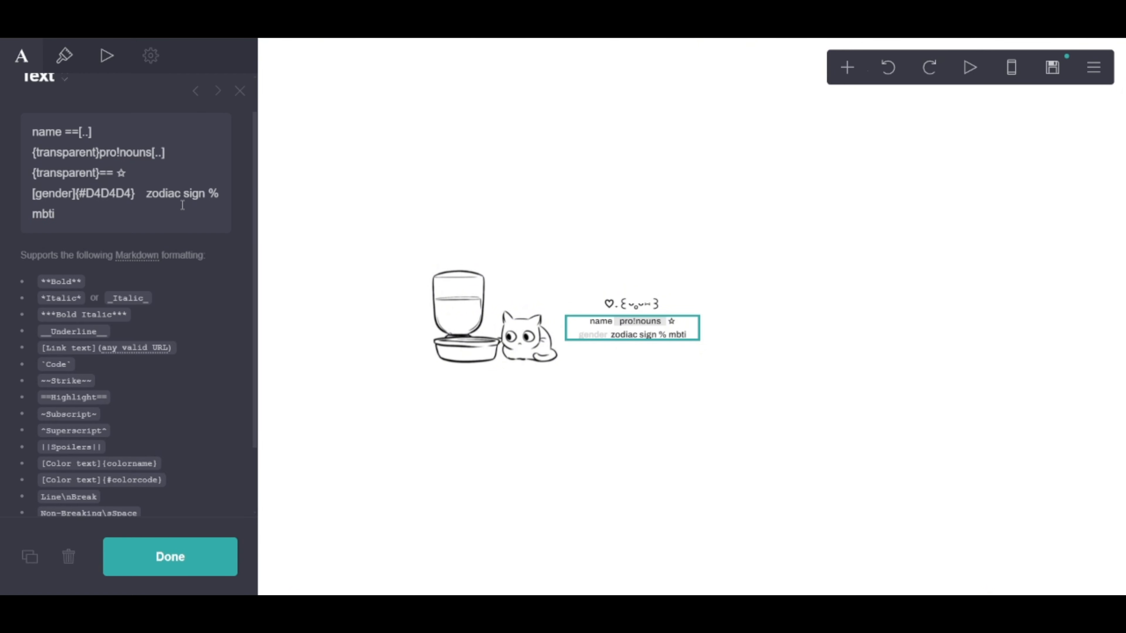
Add a third line reading "lang/lang - OK!" below the gender, zodiac sign and mbti line.
{"action": "left_click", "coordinate": [161, 211]}
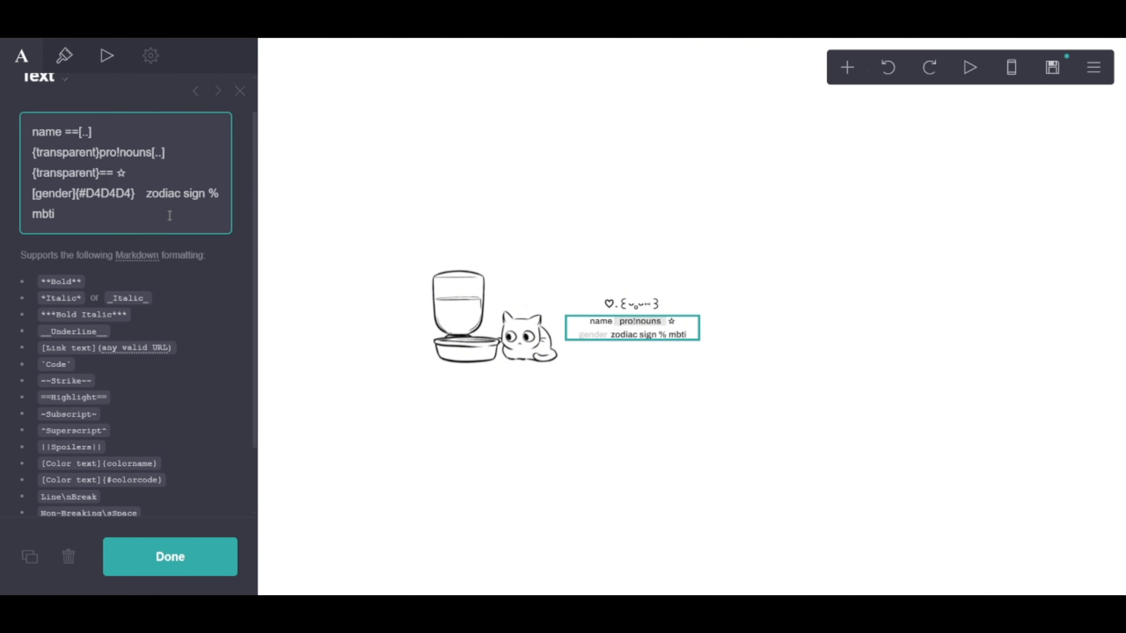
{"action": "key", "text": "Return"}
{"action": "type", "text": "la"}
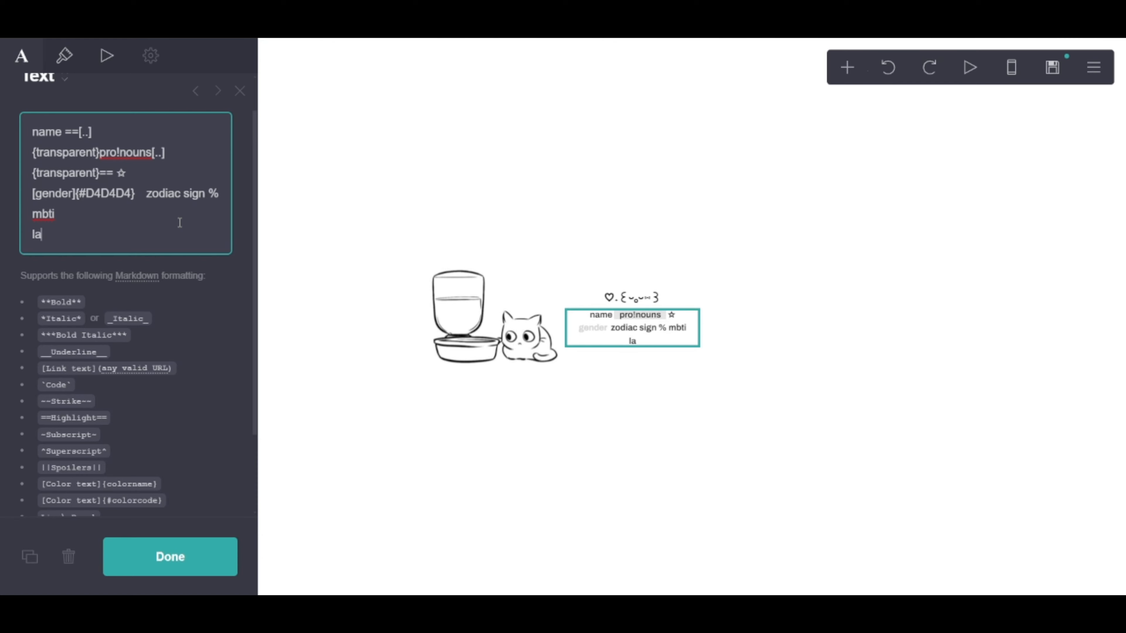
{"action": "key", "text": "BackSpace"}
{"action": "key", "text": "BackSpace"}
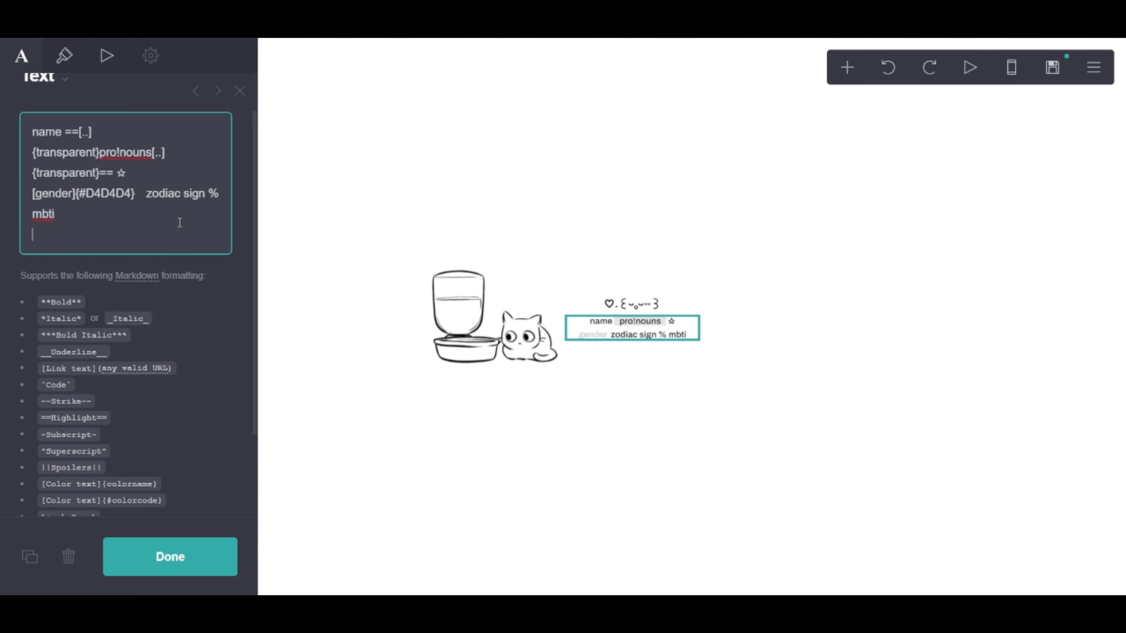
{"action": "type", "text": "lang"}
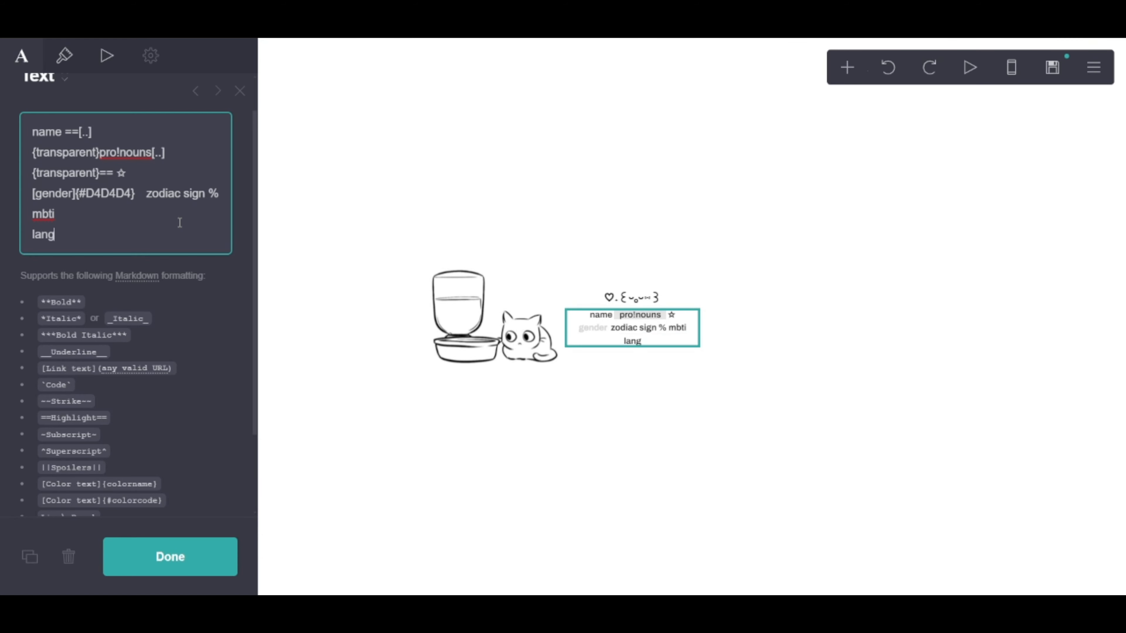
{"action": "type", "text": "/lang - OK!"}
{"action": "left_click", "coordinate": [209, 554]}
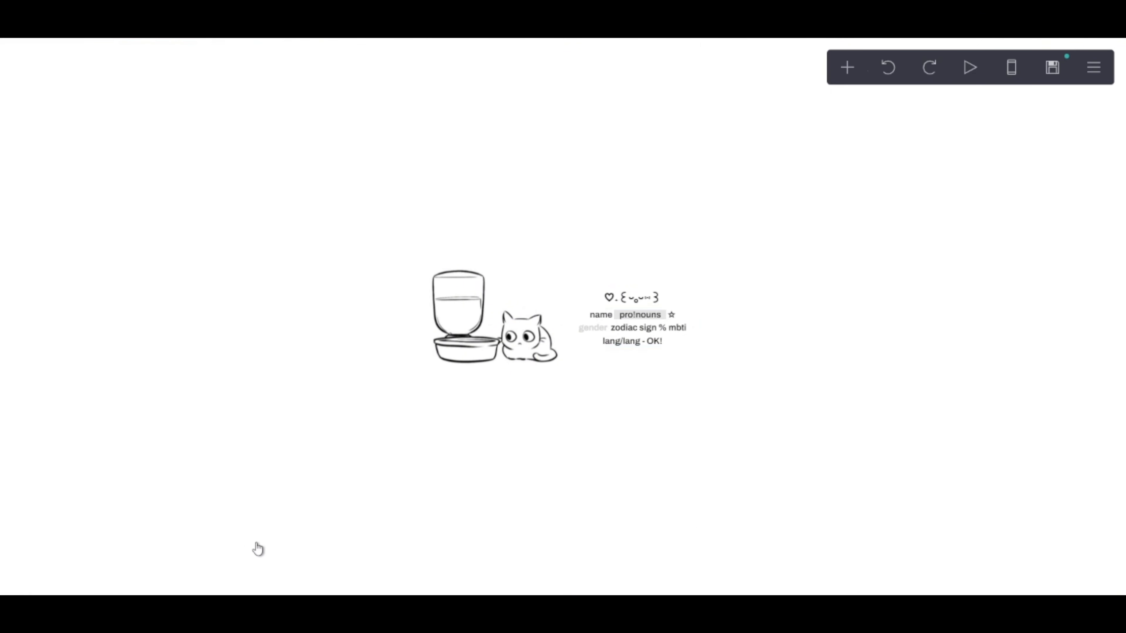
Set the margins of the kaomoji text to 0.25.
{"action": "left_click", "coordinate": [655, 302]}
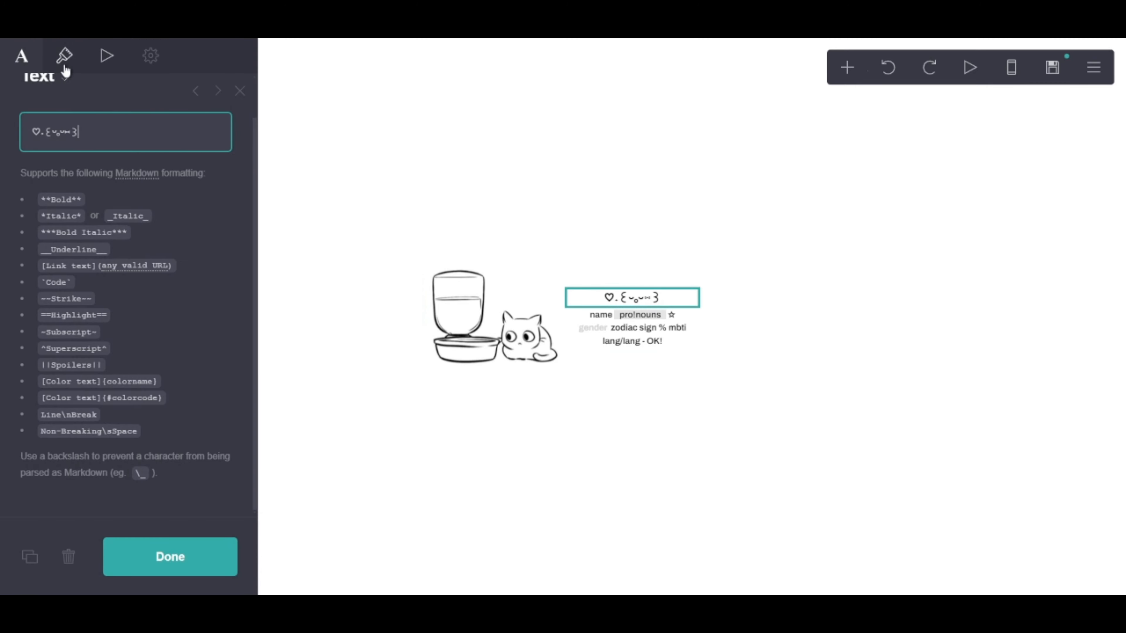
{"action": "left_click", "coordinate": [64, 56]}
{"action": "scroll", "coordinate": [67, 299], "scroll_direction": "down", "scroll_amount": 5}
{"action": "scroll", "coordinate": [74, 291], "scroll_direction": "down", "scroll_amount": 4}
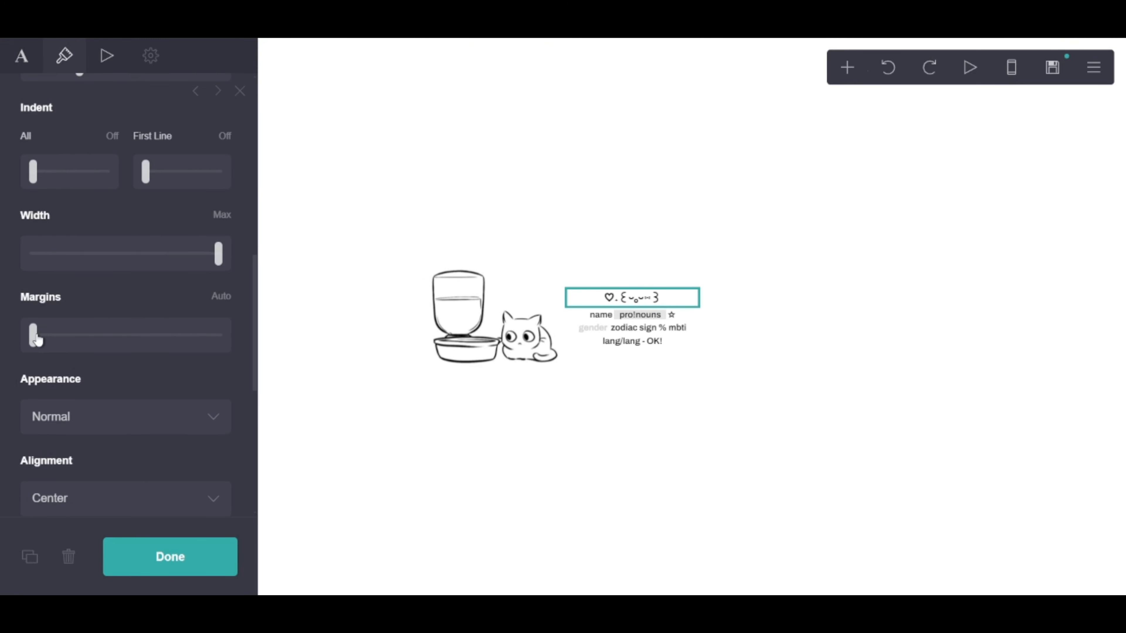
{"action": "left_click_drag", "start_coordinate": [35, 334], "coordinate": [43, 339]}
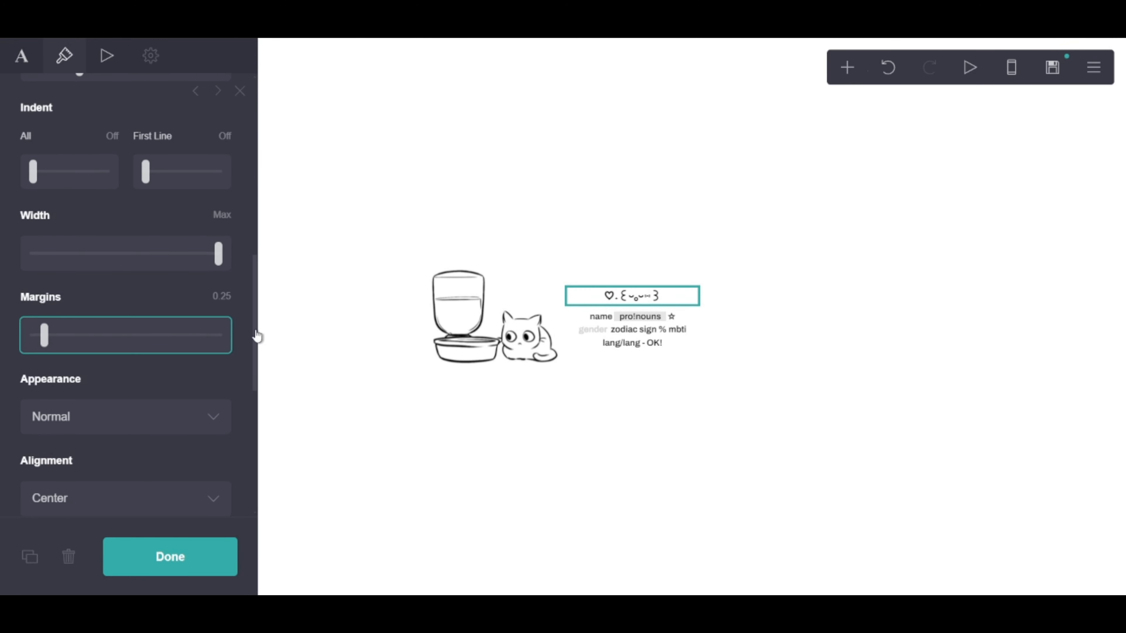
Set the line spacing of the name and pronouns text block to 1.625.
{"action": "left_click", "coordinate": [632, 330]}
{"action": "scroll", "coordinate": [89, 368], "scroll_direction": "down", "scroll_amount": 3}
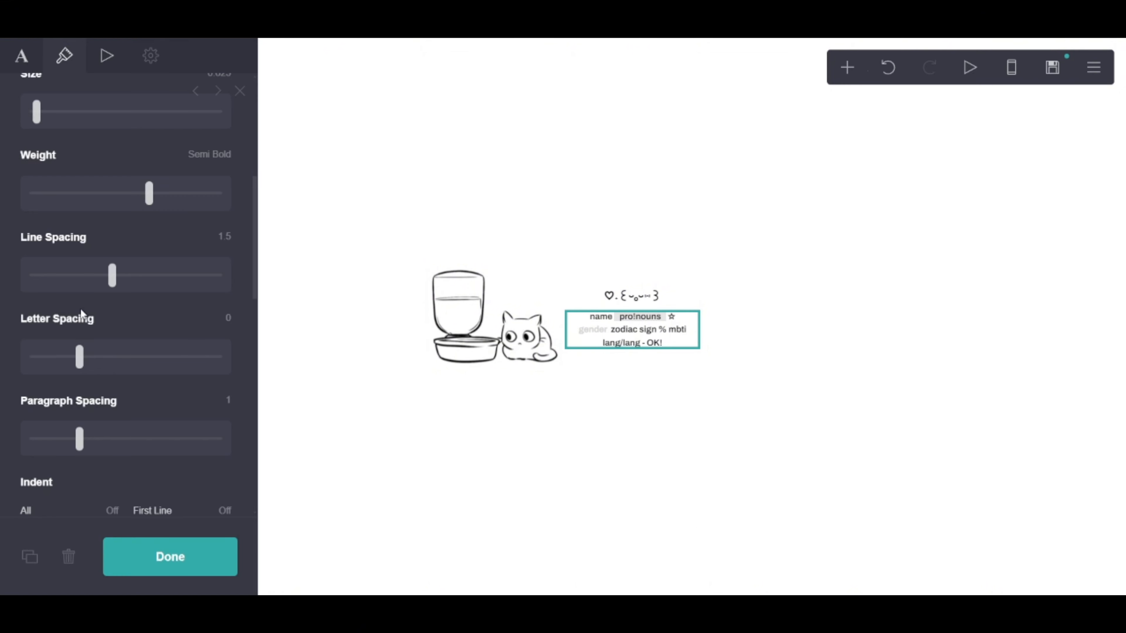
{"action": "left_click_drag", "start_coordinate": [113, 275], "coordinate": [126, 275]}
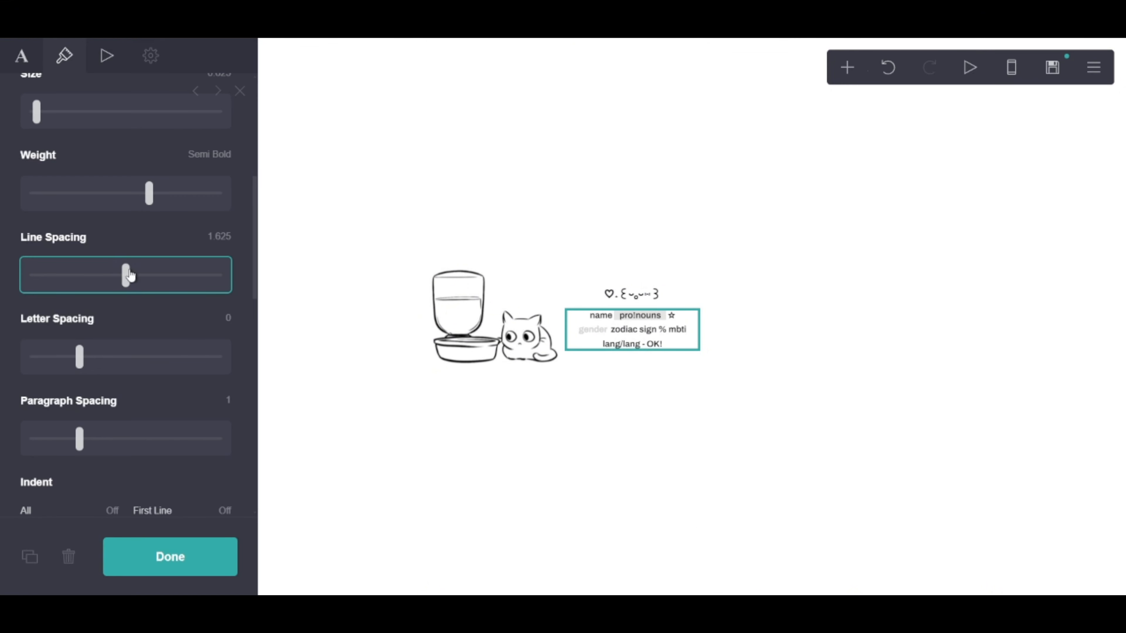
{"action": "left_click", "coordinate": [207, 562]}
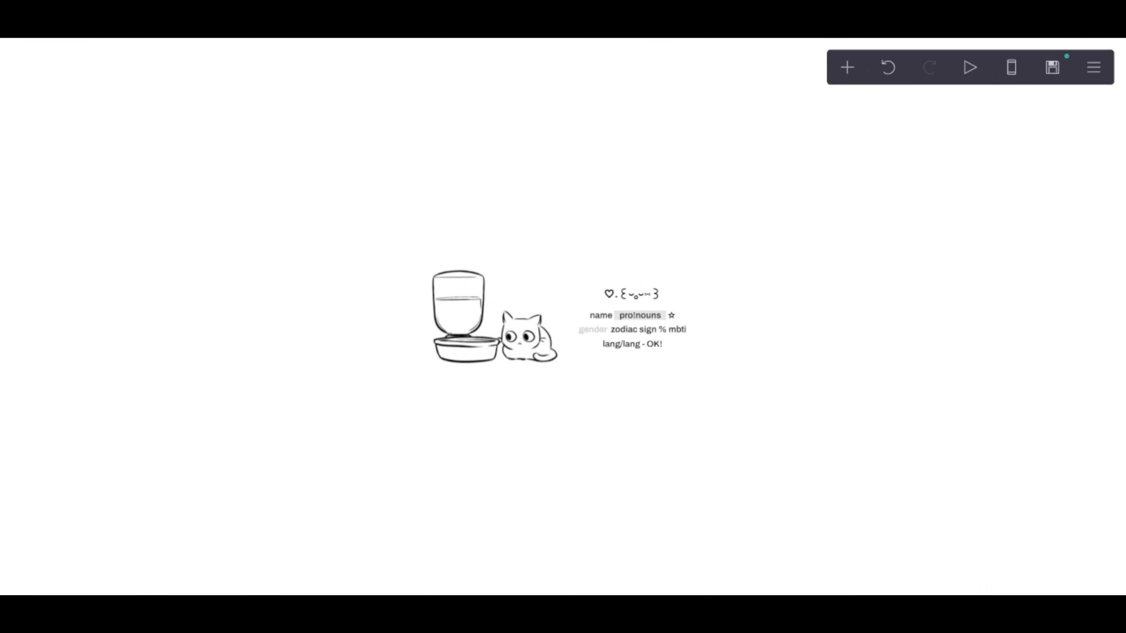
Add an image element below the profile text and load the planet-and-star picture into it.
{"action": "left_click", "coordinate": [845, 67]}
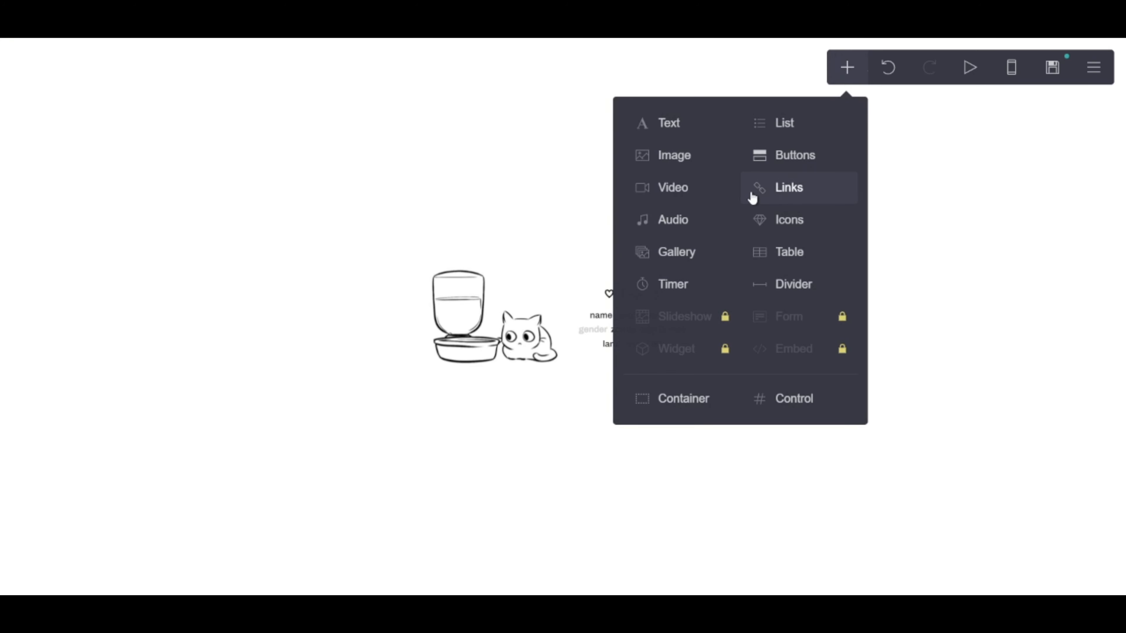
{"action": "left_click", "coordinate": [668, 162]}
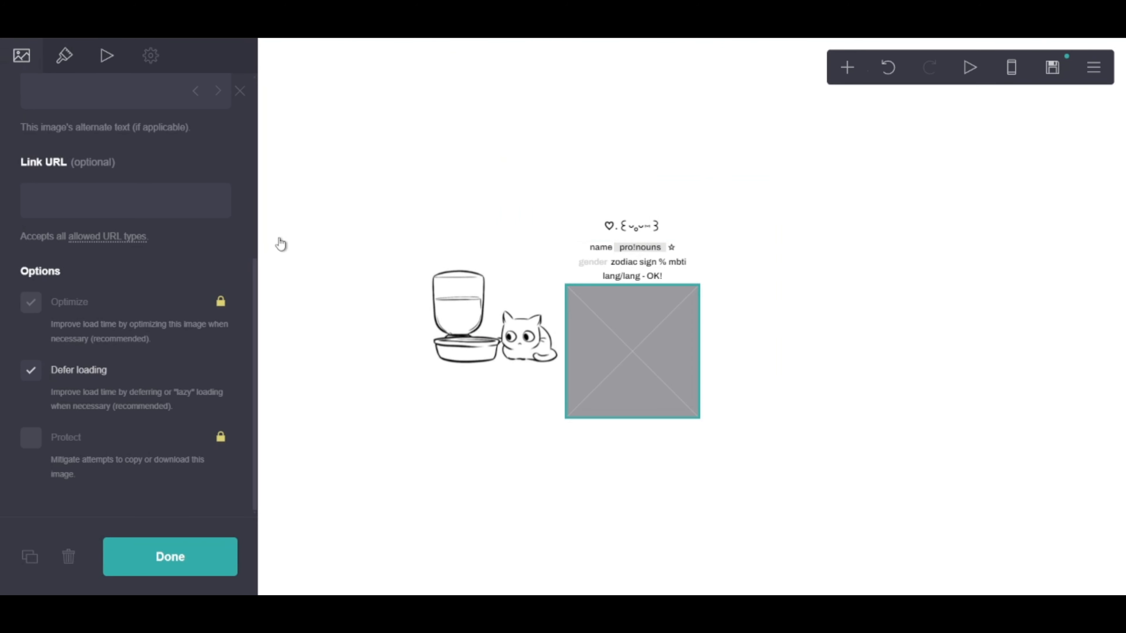
{"action": "left_click", "coordinate": [65, 55]}
{"action": "left_click", "coordinate": [32, 57]}
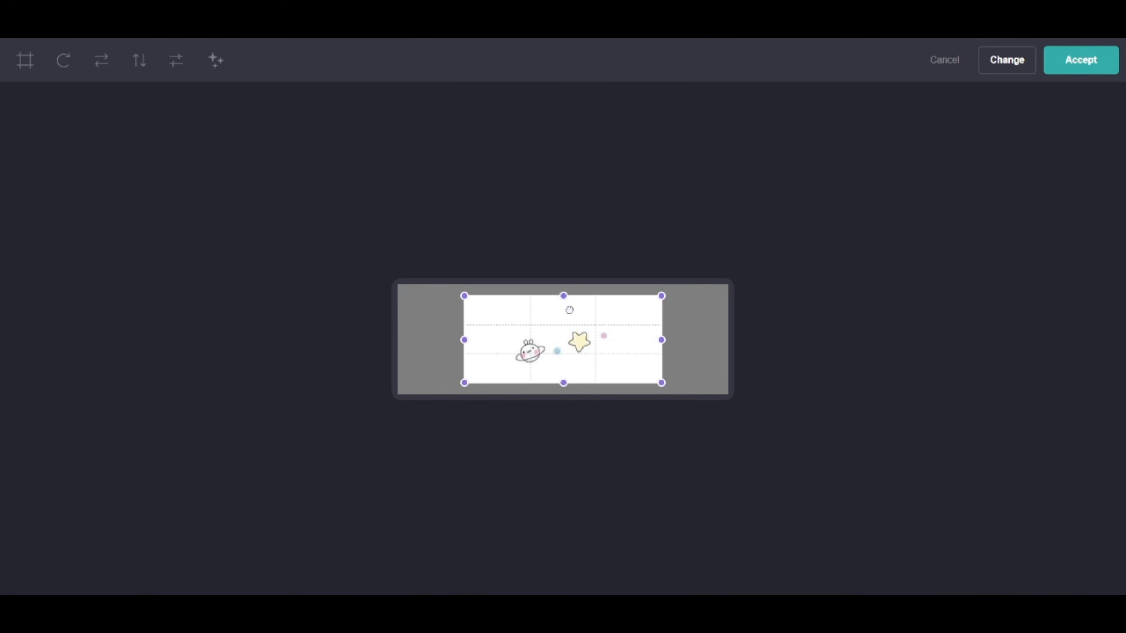
Crop the planet-and-star picture closer on both sides and accept the crop.
{"action": "left_click", "coordinate": [20, 67]}
{"action": "left_click", "coordinate": [20, 66]}
{"action": "left_click_drag", "start_coordinate": [464, 340], "coordinate": [496, 344]}
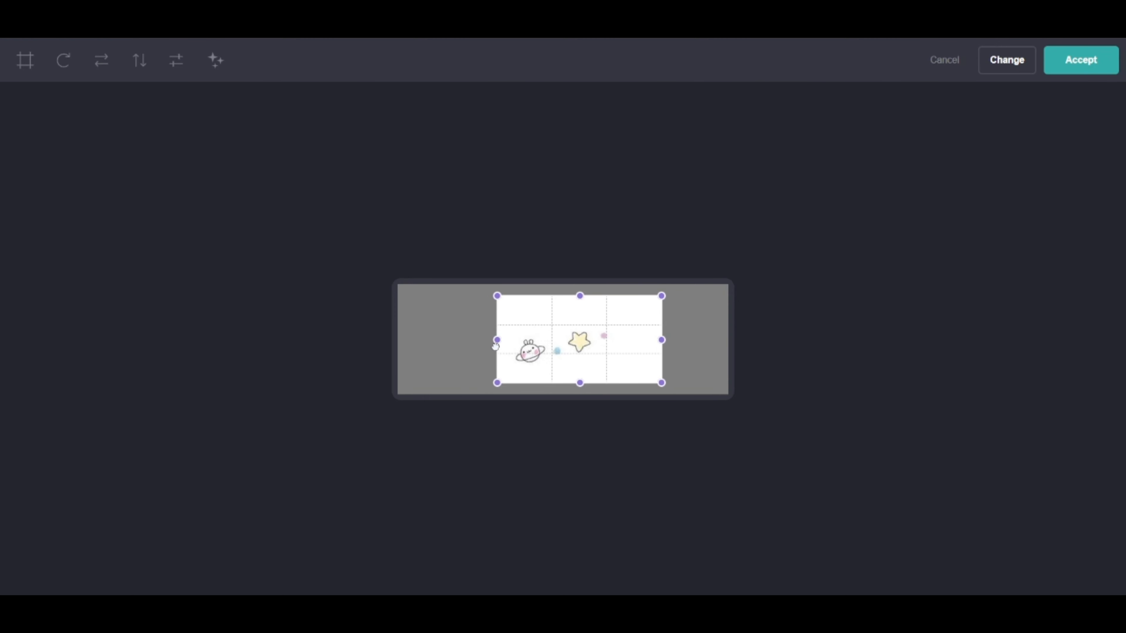
{"action": "left_click_drag", "start_coordinate": [662, 340], "coordinate": [617, 331]}
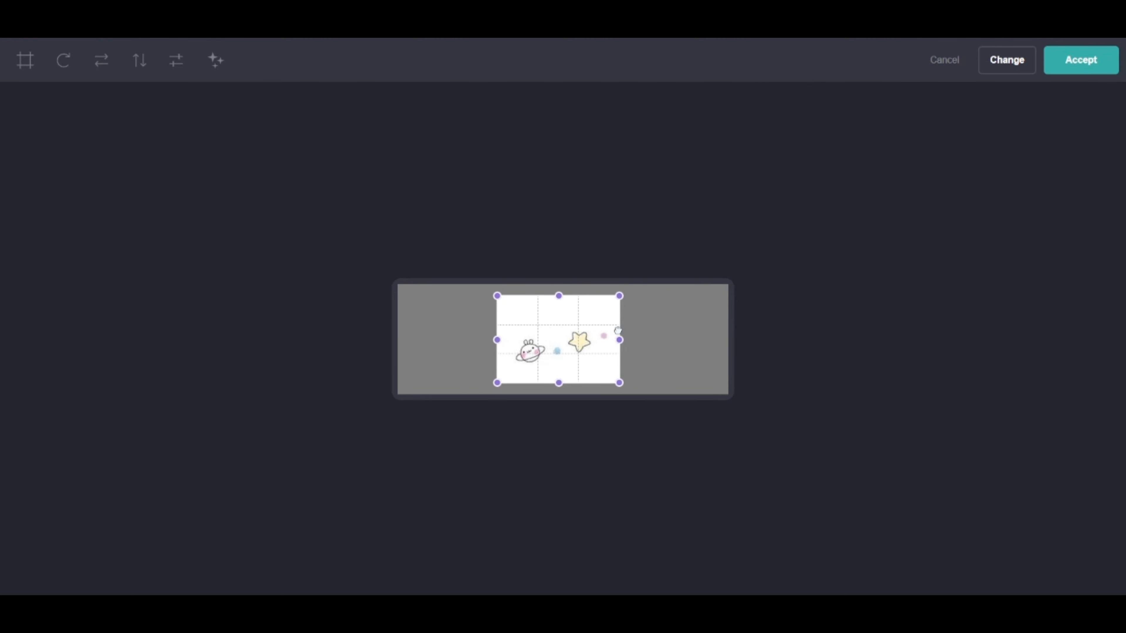
{"action": "left_click", "coordinate": [1068, 61]}
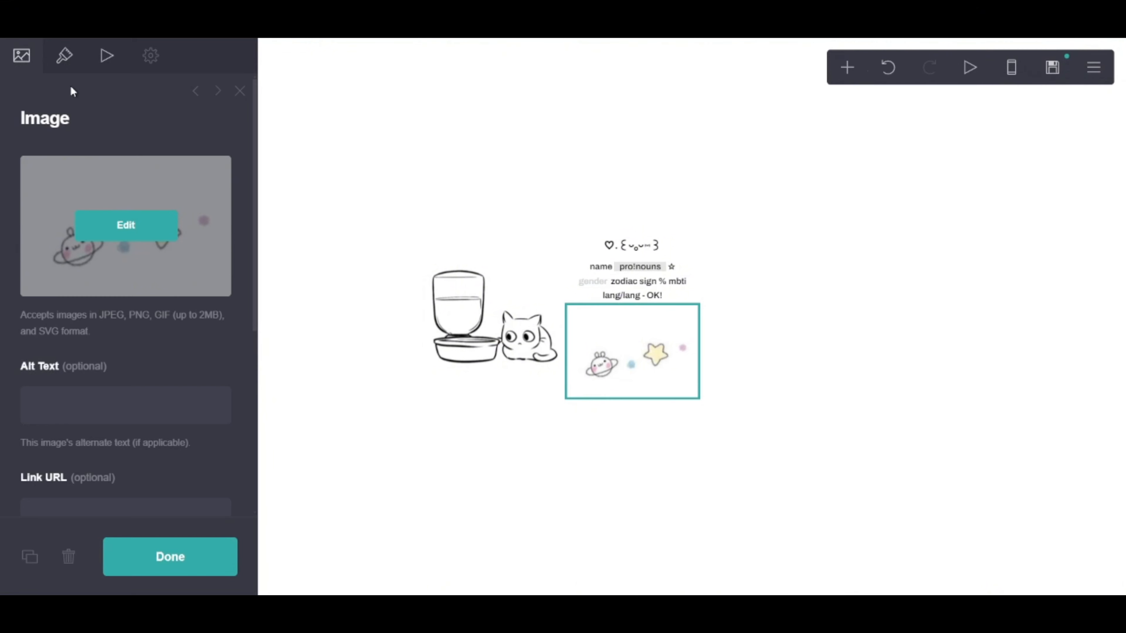
Set the planet-and-star image's width to 2.625 and its alignment to Center.
{"action": "left_click", "coordinate": [64, 55]}
{"action": "left_click_drag", "start_coordinate": [52, 214], "coordinate": [36, 217]}
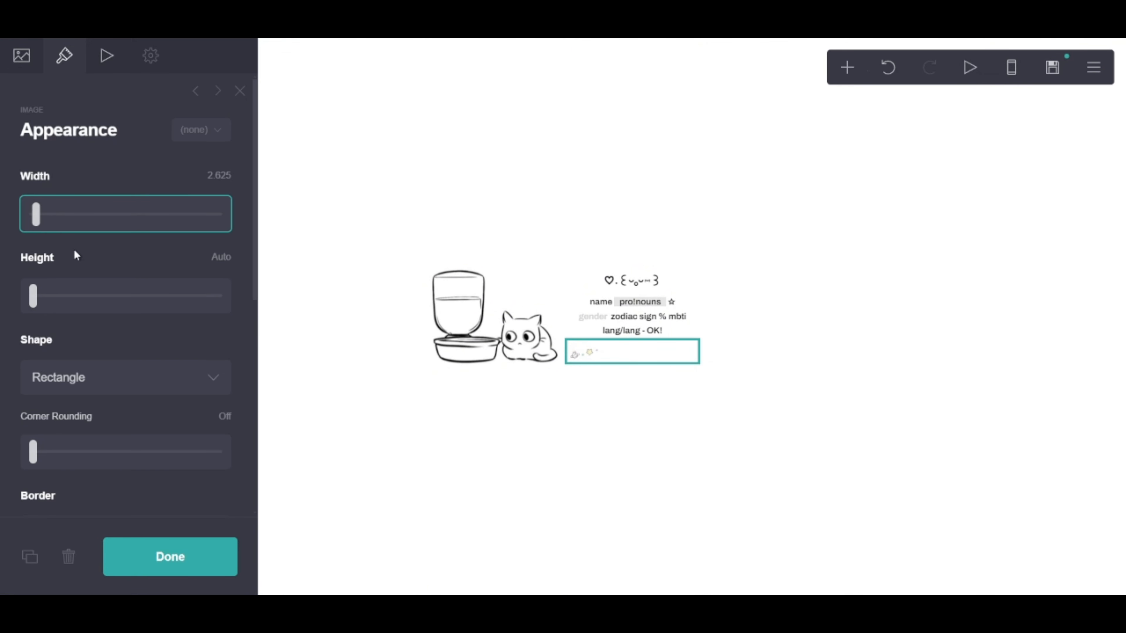
{"action": "scroll", "coordinate": [74, 251], "scroll_direction": "down", "scroll_amount": 10}
{"action": "left_click", "coordinate": [68, 358]}
{"action": "left_click", "coordinate": [74, 411]}
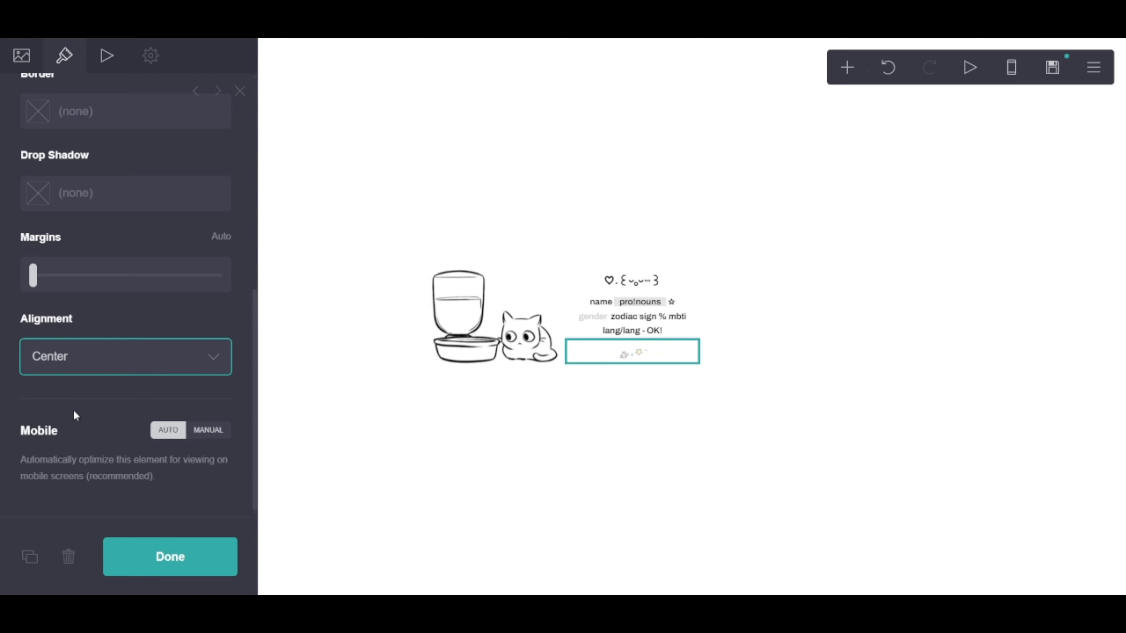
Set the planet-and-star image's height to 1.375.
{"action": "scroll", "coordinate": [88, 399], "scroll_direction": "up", "scroll_amount": 10}
{"action": "left_click", "coordinate": [33, 294]}
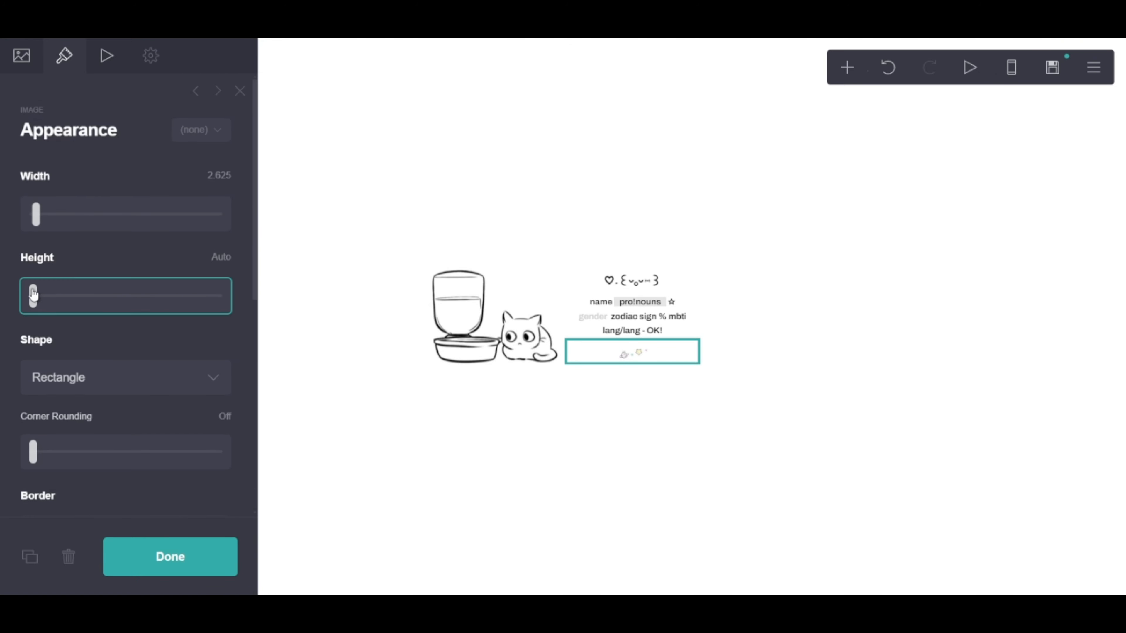
{"action": "left_click_drag", "start_coordinate": [34, 294], "coordinate": [36, 293]}
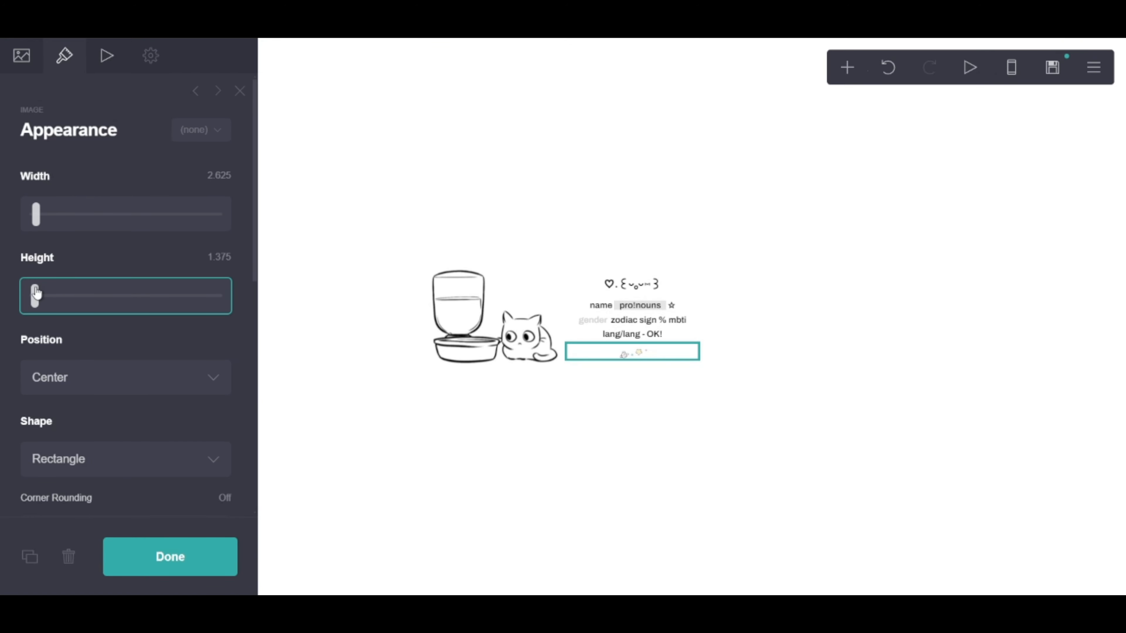
Reopen the planet-and-star picture for cropping and try to adjust the crop's upper edge.
{"action": "left_click", "coordinate": [20, 57]}
{"action": "left_click", "coordinate": [126, 226]}
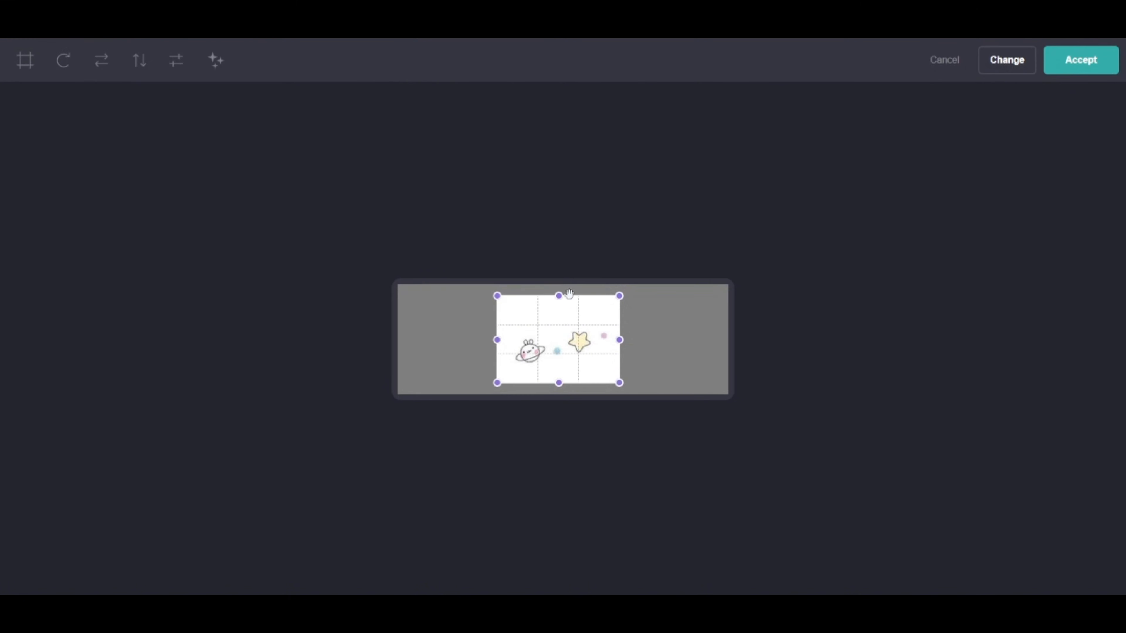
{"action": "left_click_drag", "start_coordinate": [559, 296], "coordinate": [558, 296]}
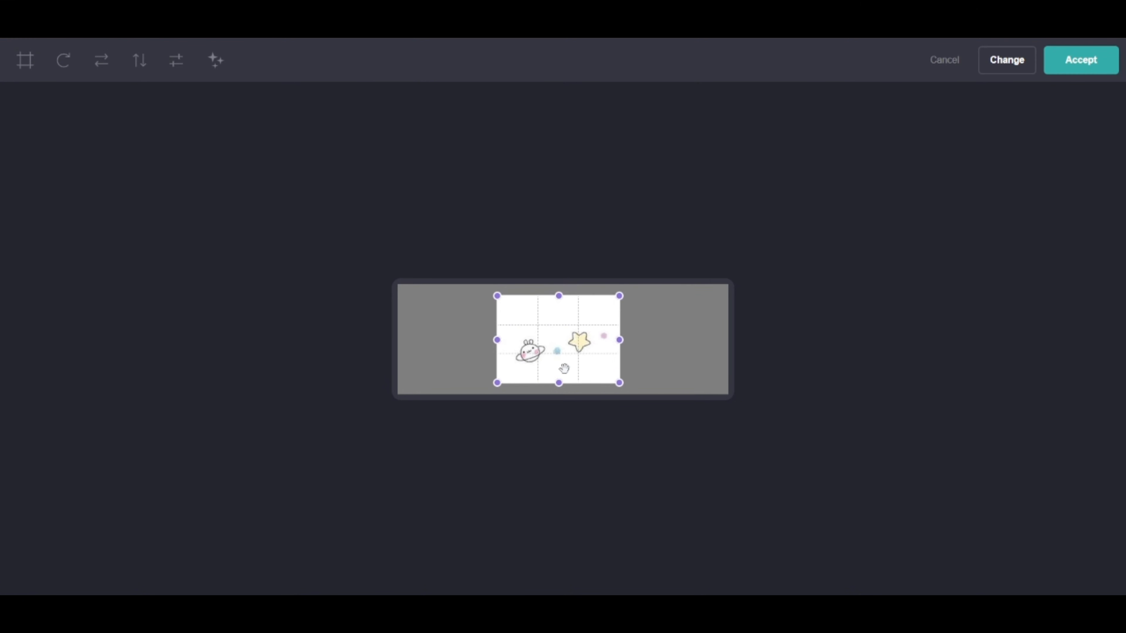
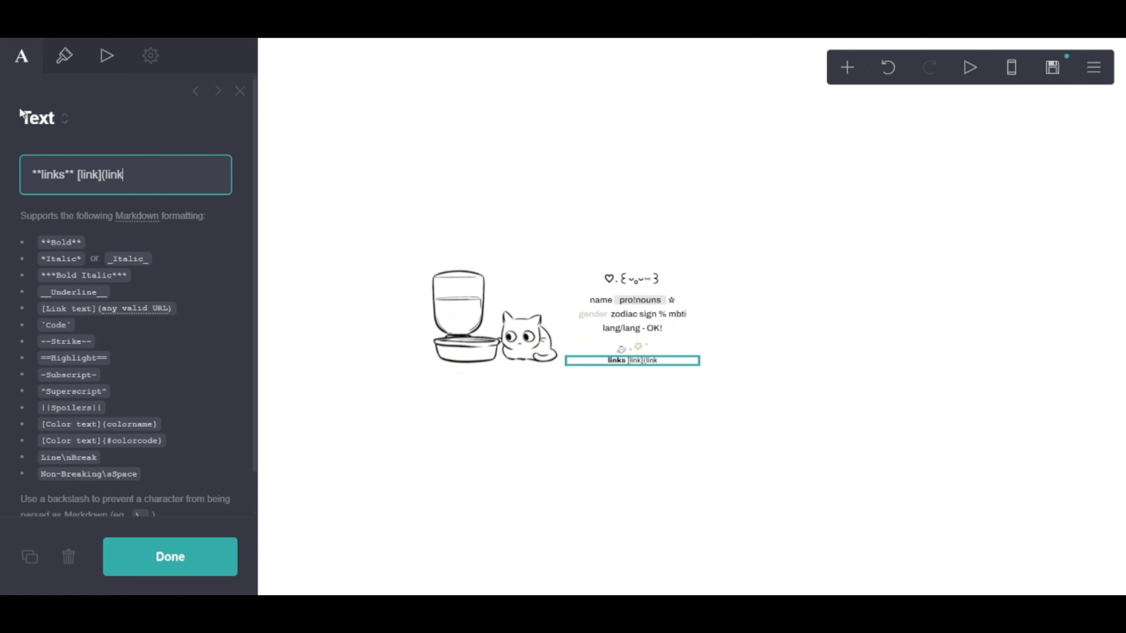
Duplicate "[link](link)" so that three links follow the bold "links" label.
{"action": "left_click_drag", "start_coordinate": [167, 168], "coordinate": [78, 182]}
{"action": "key", "text": "ctrl+c"}
{"action": "left_click", "coordinate": [182, 177]}
{"action": "key", "text": "ctrl+v"}
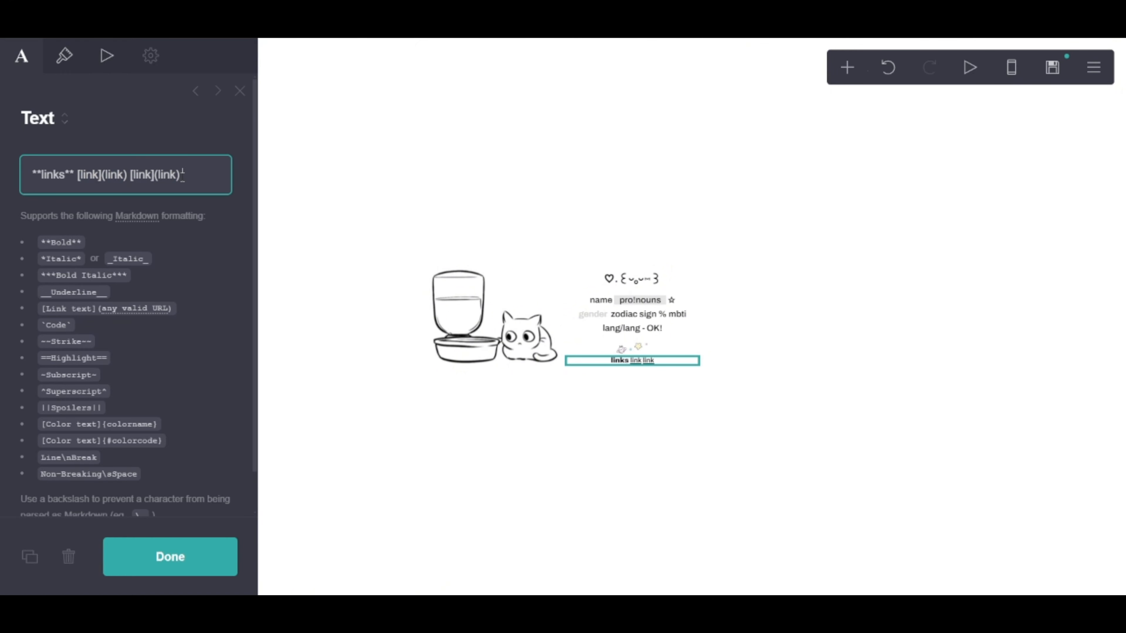
{"action": "key", "text": "ctrl+v"}
{"action": "left_click", "coordinate": [212, 558]}
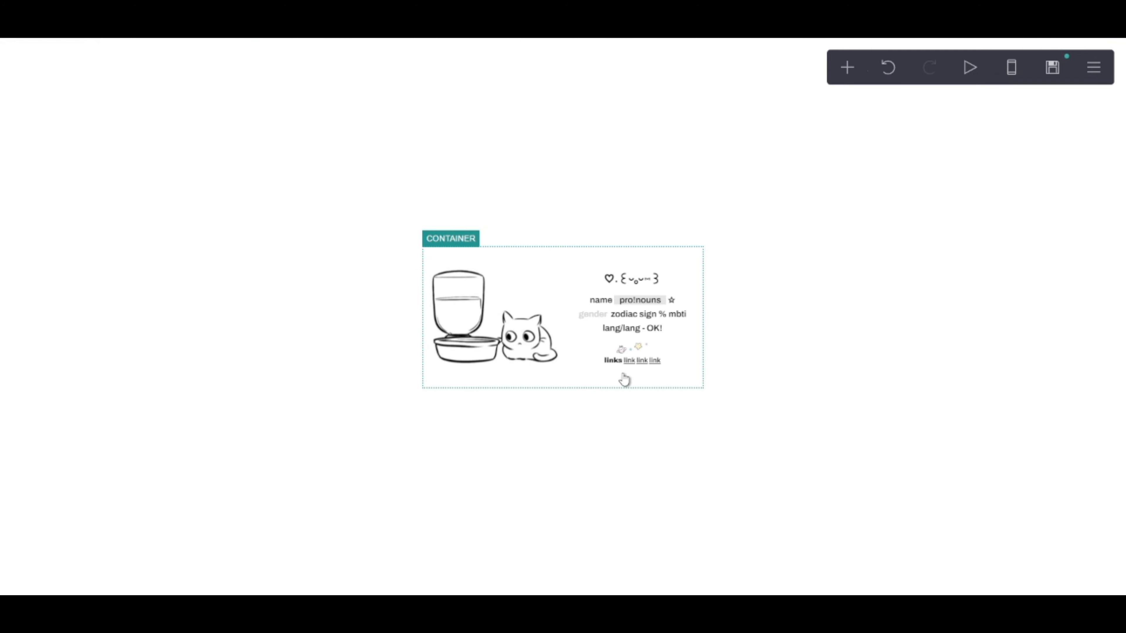
Set the font weight of the links line to Medium.
{"action": "left_click", "coordinate": [638, 364]}
{"action": "left_click", "coordinate": [63, 73]}
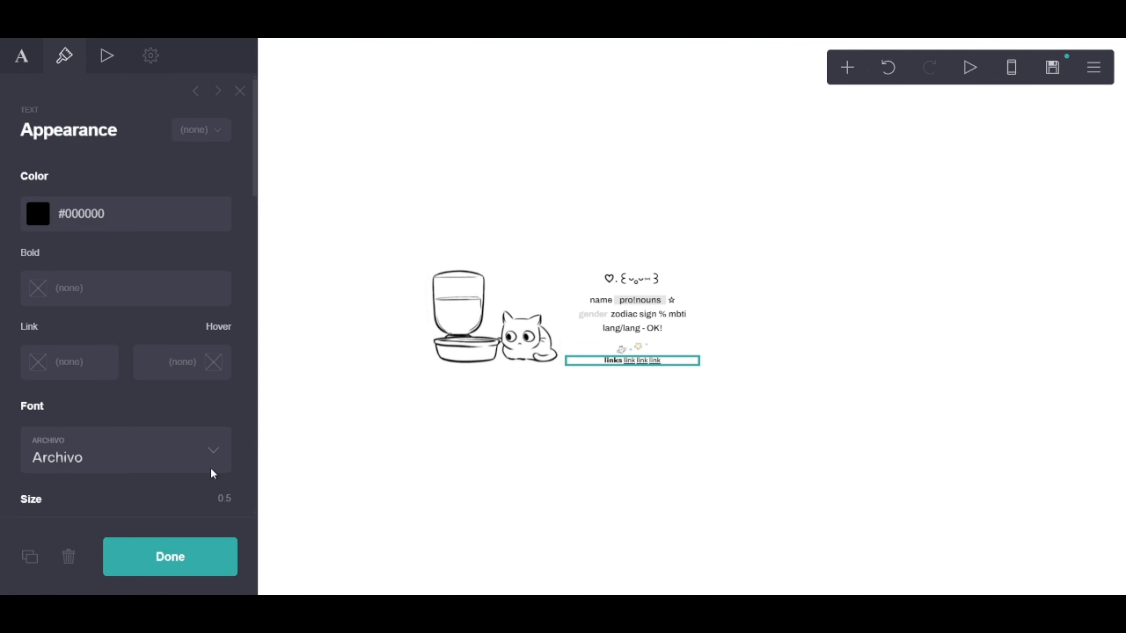
{"action": "scroll", "coordinate": [189, 467], "scroll_direction": "down", "scroll_amount": 4}
{"action": "left_click_drag", "start_coordinate": [149, 445], "coordinate": [131, 445]}
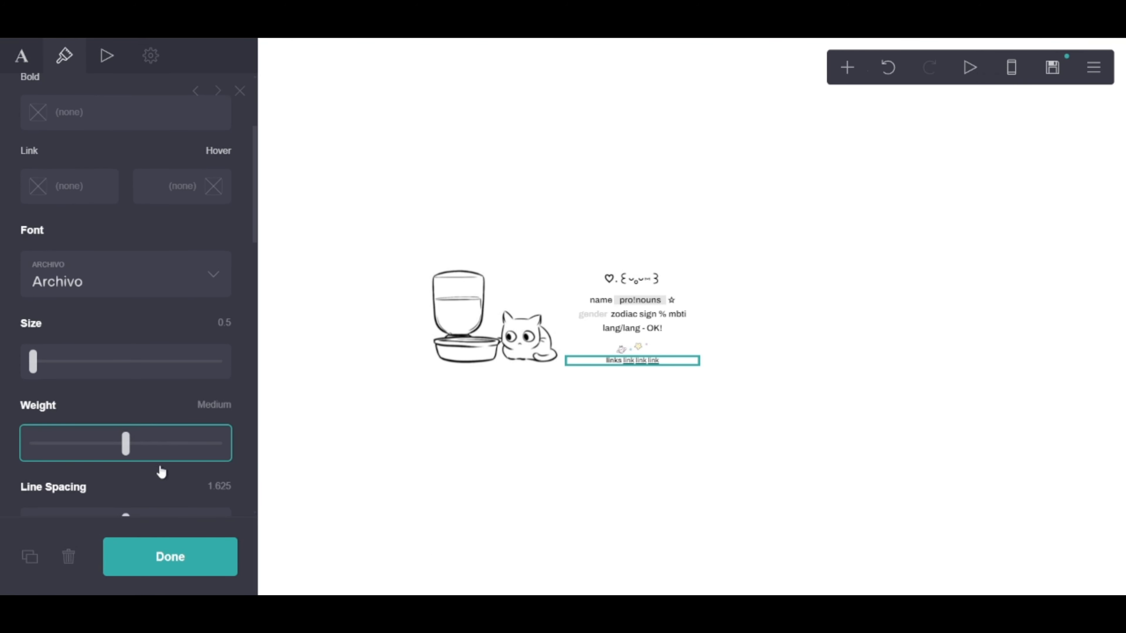
{"action": "left_click", "coordinate": [196, 561]}
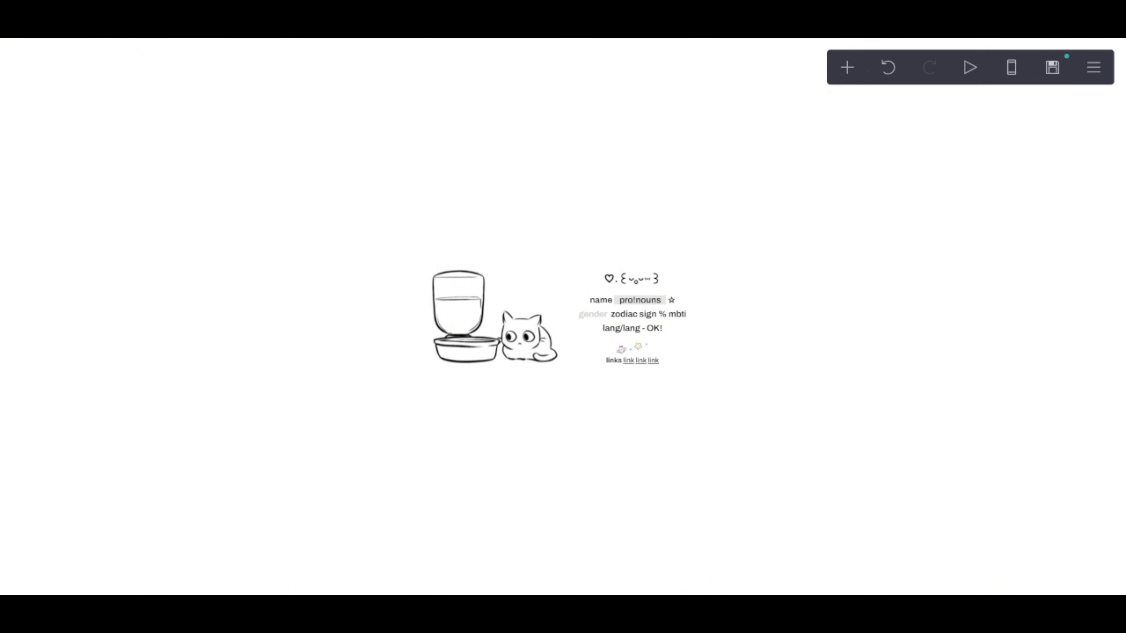
{"action": "left_click", "coordinate": [847, 67]}
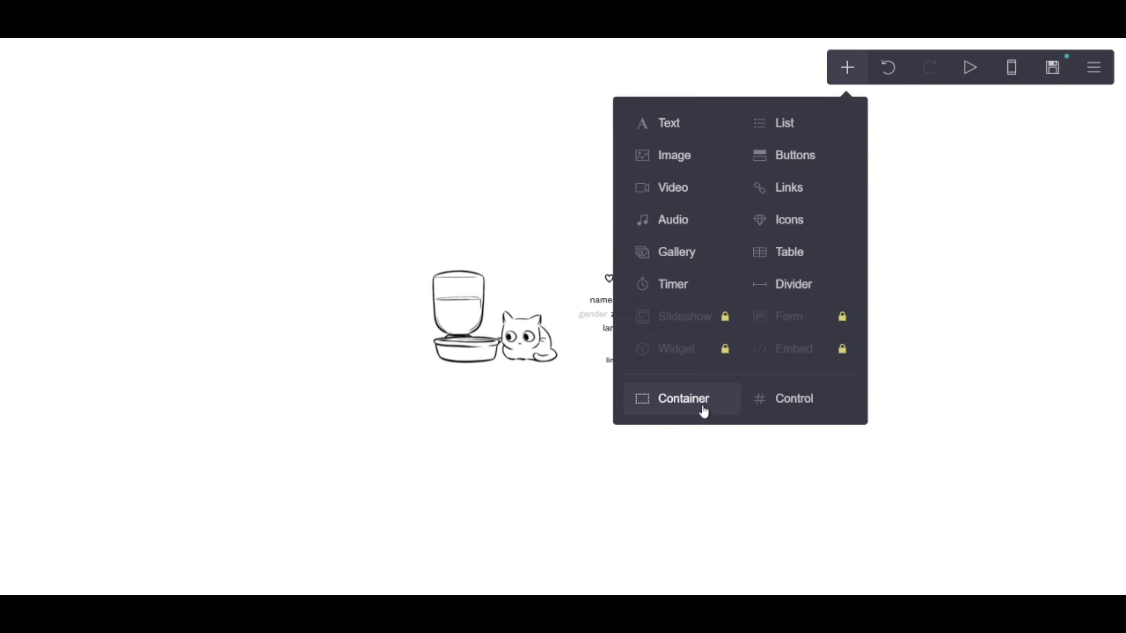
{"action": "left_click", "coordinate": [701, 402]}
{"action": "left_click", "coordinate": [67, 557]}
Add a text element below the container with the cat drawing and profile details.
{"action": "left_click", "coordinate": [847, 68]}
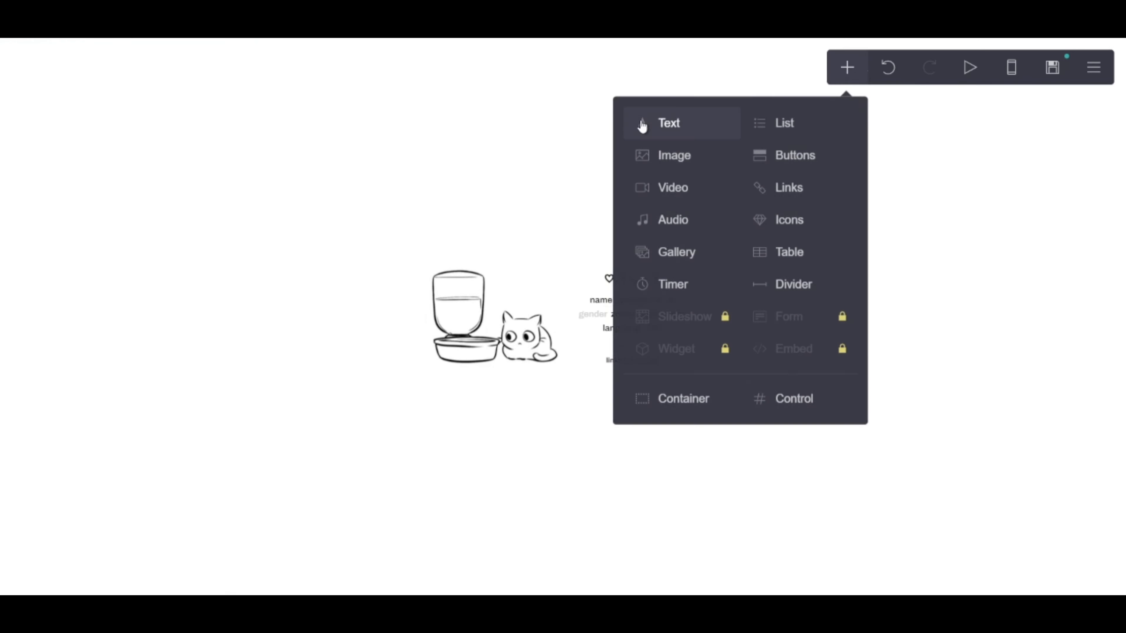
{"action": "left_click", "coordinate": [647, 124]}
{"action": "left_click", "coordinate": [847, 67]}
{"action": "left_click", "coordinate": [678, 125]}
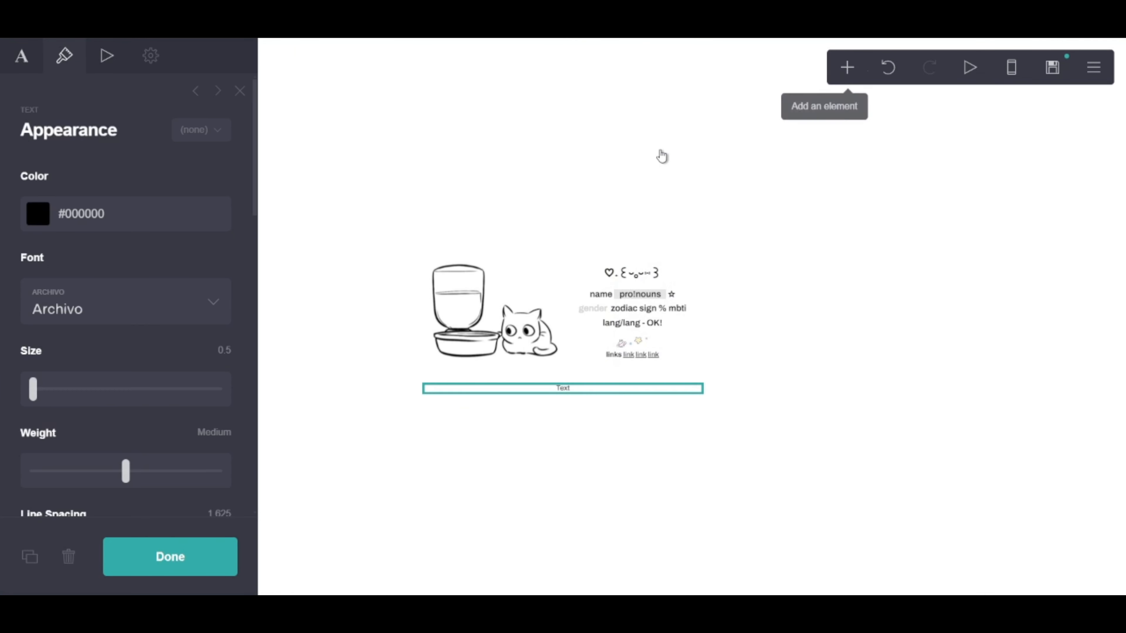
{"action": "left_click", "coordinate": [573, 371]}
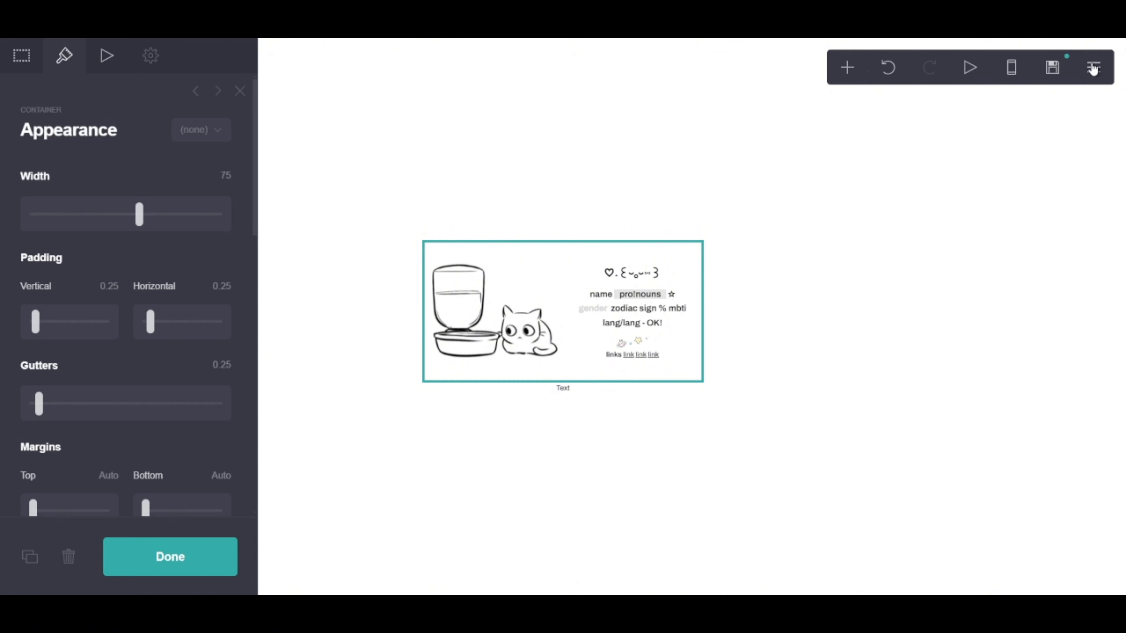
{"action": "left_click", "coordinate": [562, 390]}
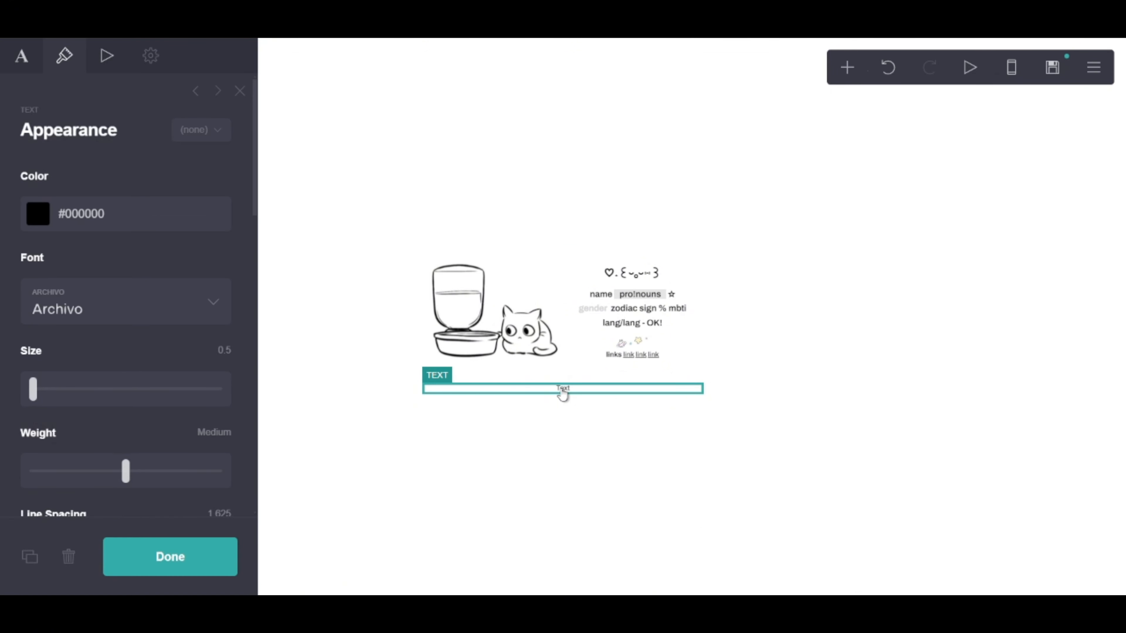
{"action": "left_click", "coordinate": [556, 374]}
{"action": "left_click", "coordinate": [578, 372]}
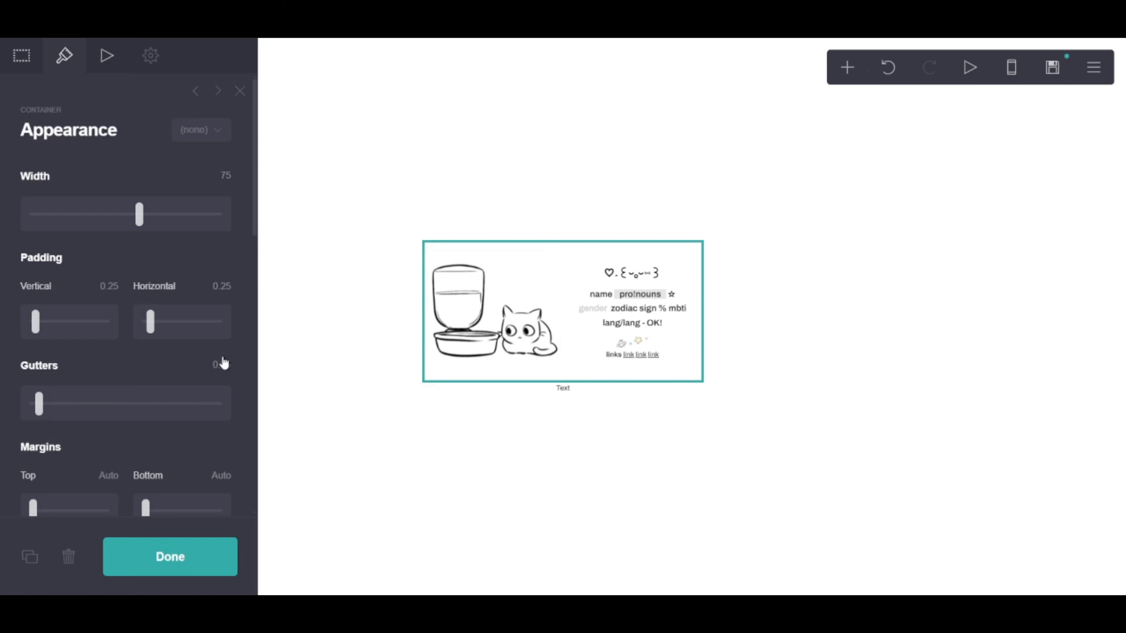
{"action": "left_click", "coordinate": [107, 287]}
Set the cat drawing's width to 7.5 and its alignment to Center.
{"action": "left_click", "coordinate": [465, 310]}
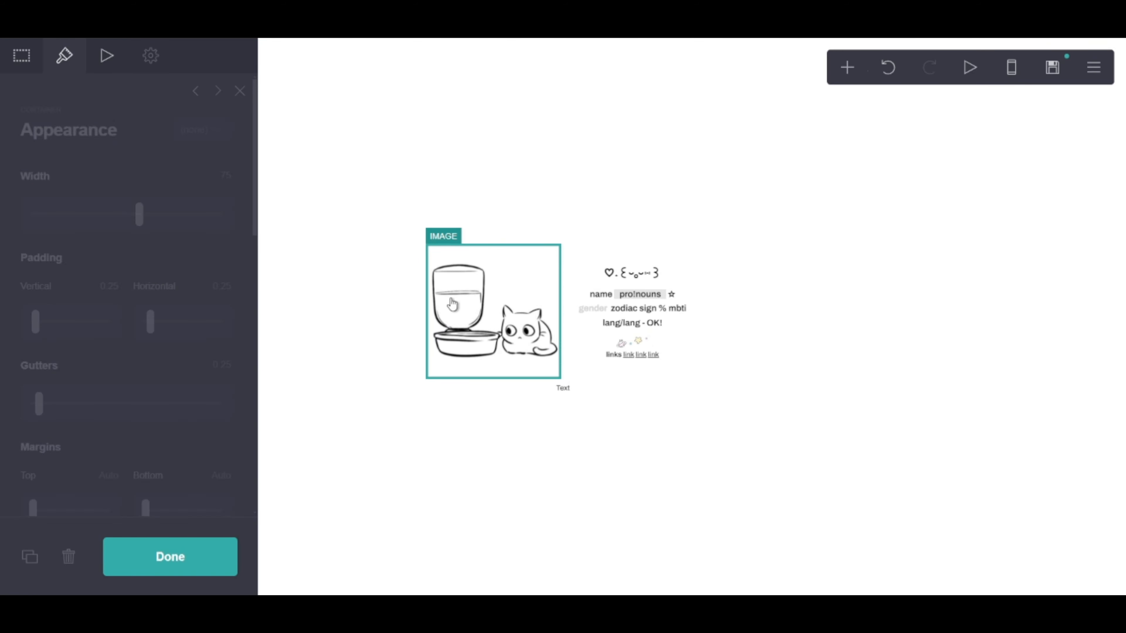
{"action": "left_click", "coordinate": [65, 55]}
{"action": "left_click_drag", "start_coordinate": [65, 219], "coordinate": [45, 219]}
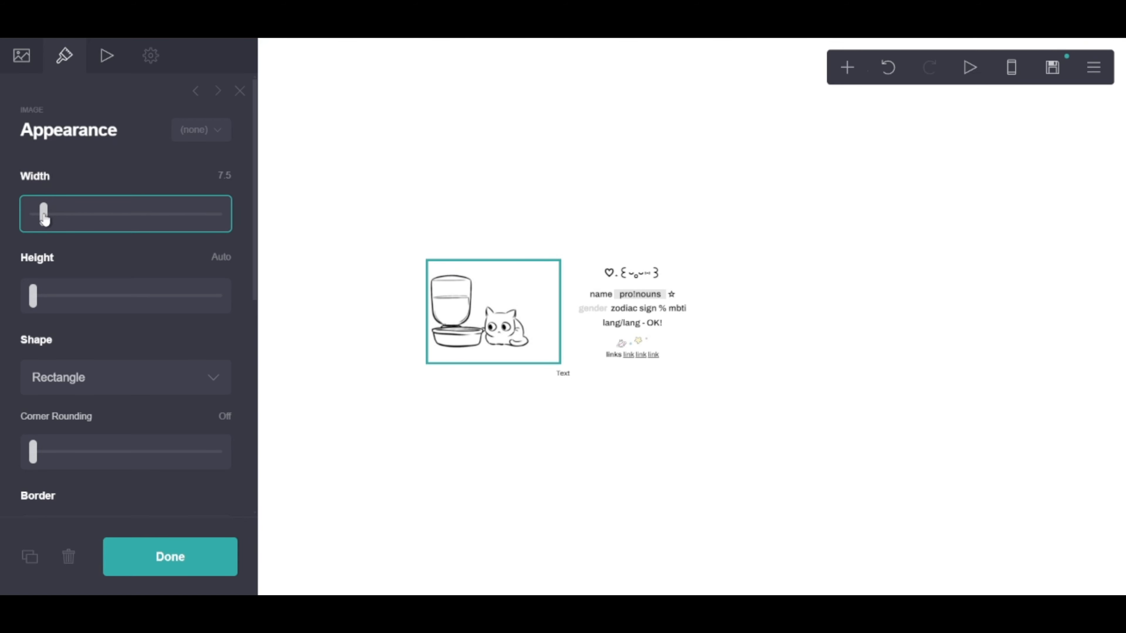
{"action": "scroll", "coordinate": [86, 307], "scroll_direction": "down", "scroll_amount": 9}
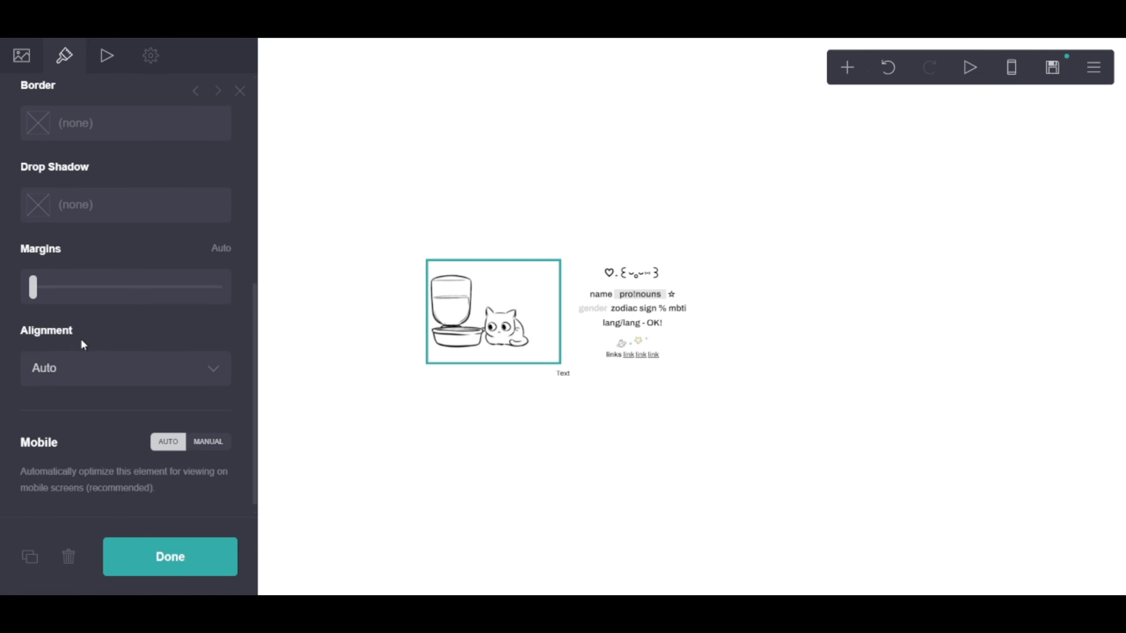
{"action": "left_click", "coordinate": [78, 423]}
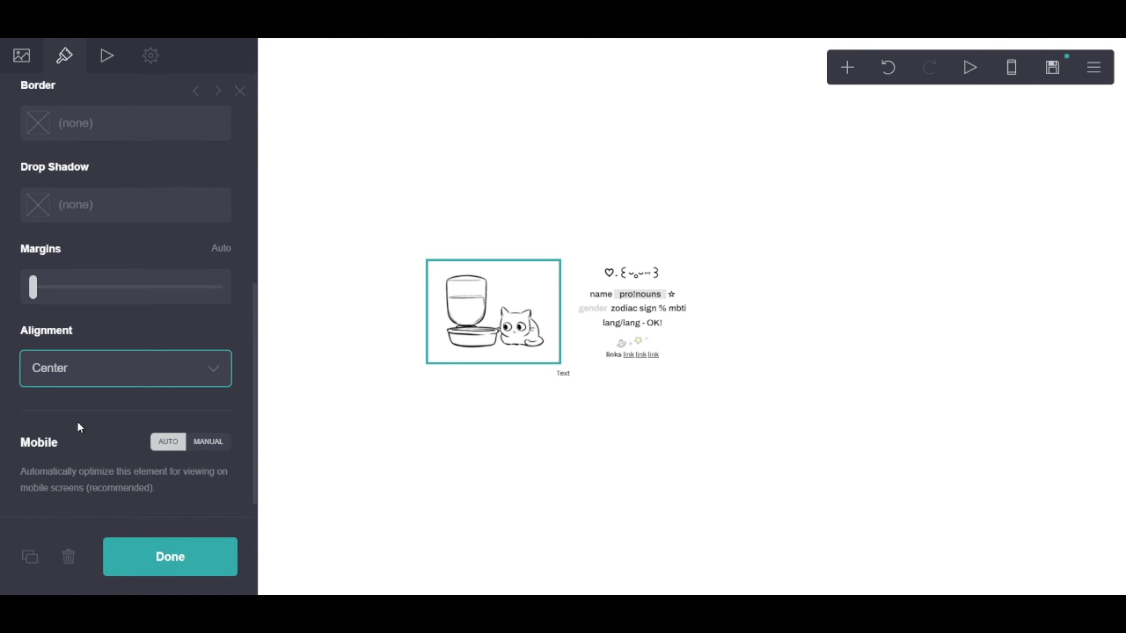
Reset the cat drawing's crop and recrop it closer around the feeder and cat, trimming the blank space above and below.
{"action": "left_click", "coordinate": [24, 62]}
{"action": "scroll", "coordinate": [119, 190], "scroll_direction": "up", "scroll_amount": 5}
{"action": "left_click", "coordinate": [123, 223]}
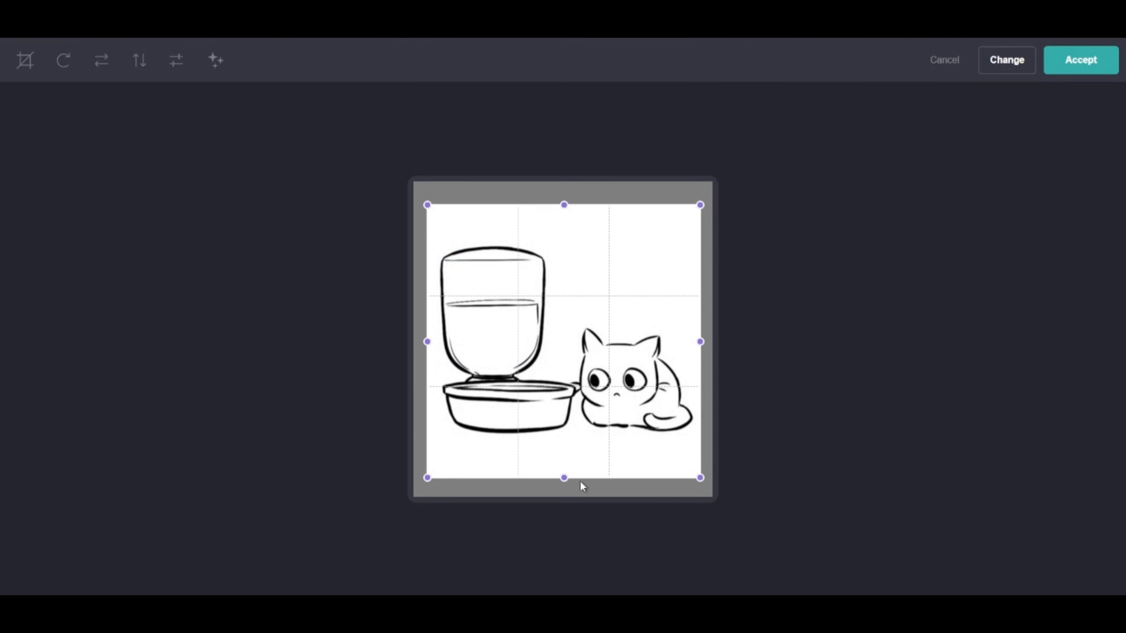
{"action": "mouse_move", "coordinate": [581, 482]}
{"action": "left_mouse_down"}
{"action": "mouse_move", "coordinate": [568, 471]}
{"action": "mouse_move", "coordinate": [575, 489]}
{"action": "left_mouse_up"}
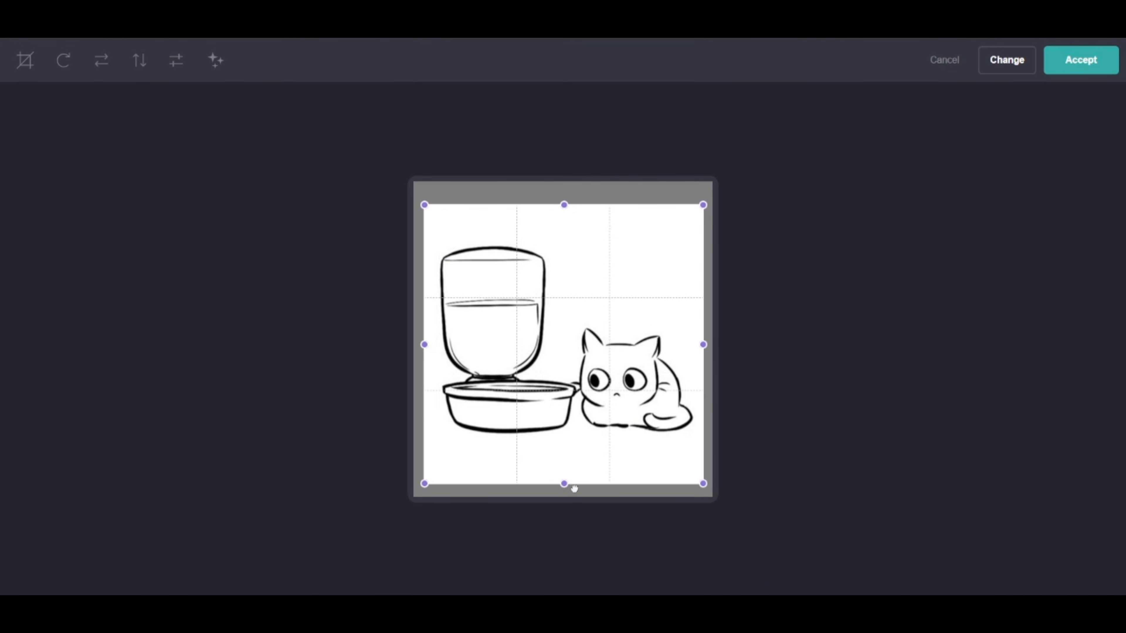
{"action": "left_click", "coordinate": [28, 62]}
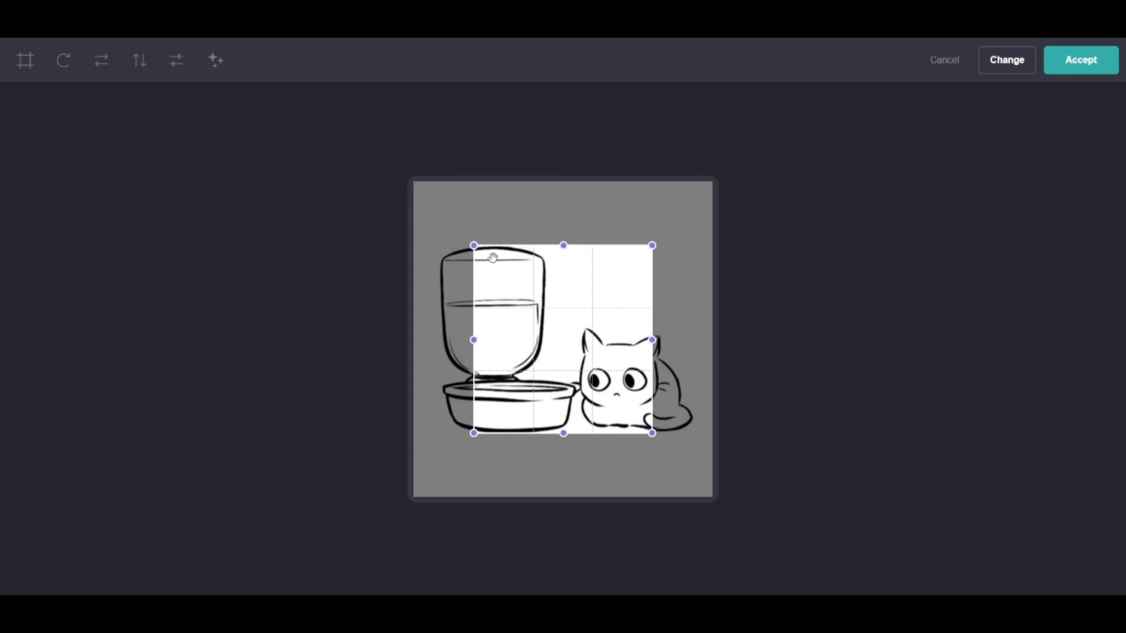
{"action": "left_click_drag", "start_coordinate": [474, 245], "coordinate": [426, 219]}
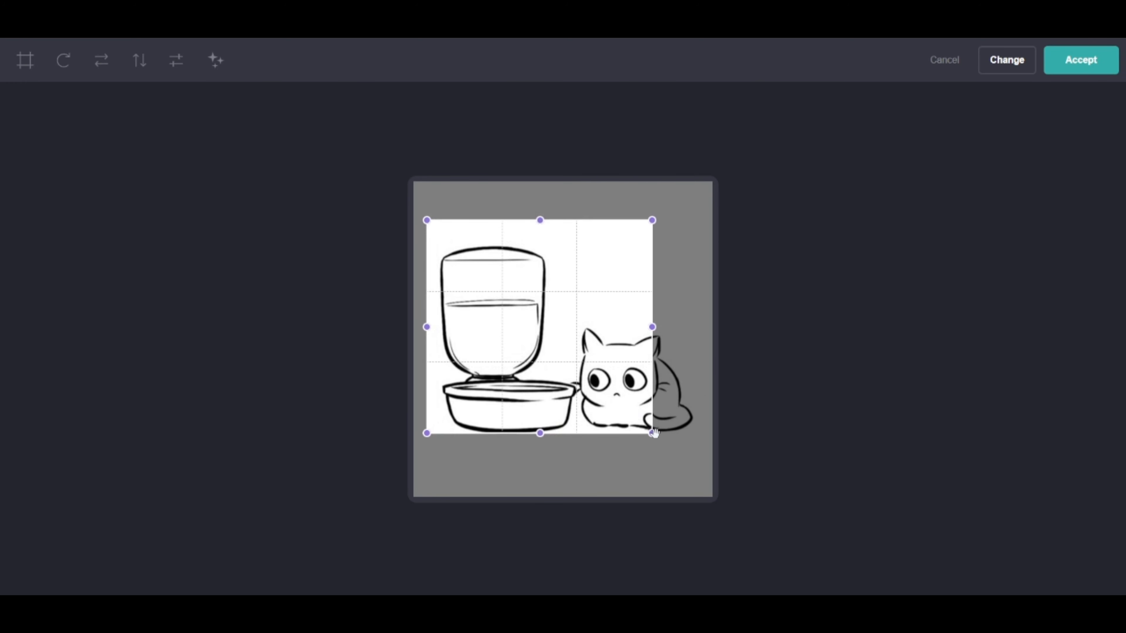
{"action": "left_click_drag", "start_coordinate": [652, 434], "coordinate": [704, 461]}
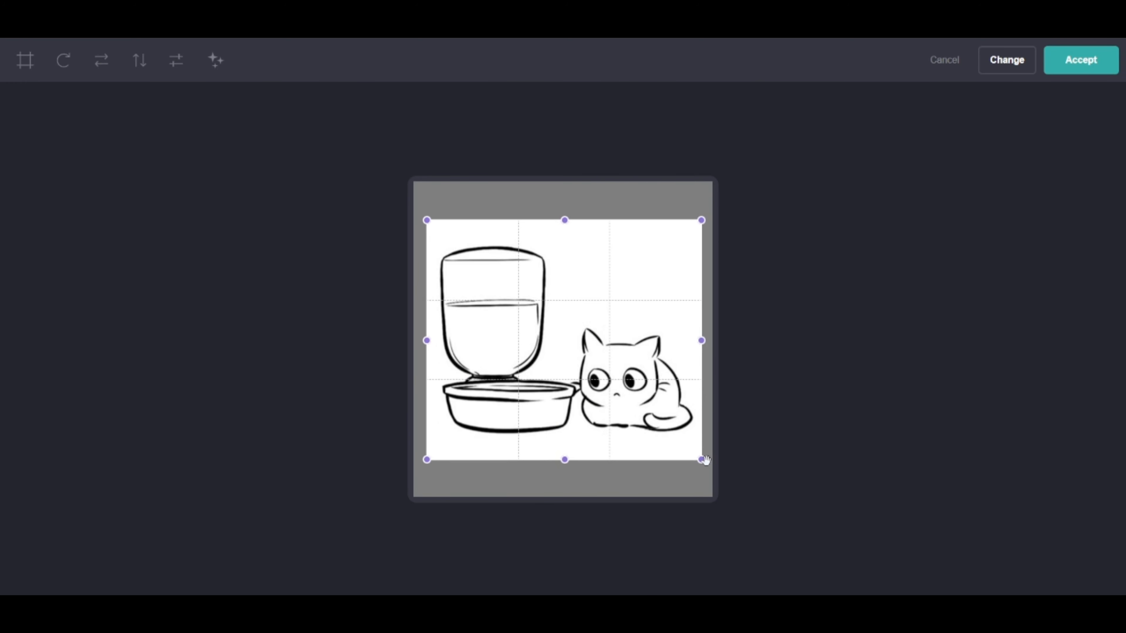
{"action": "left_click", "coordinate": [1108, 70]}
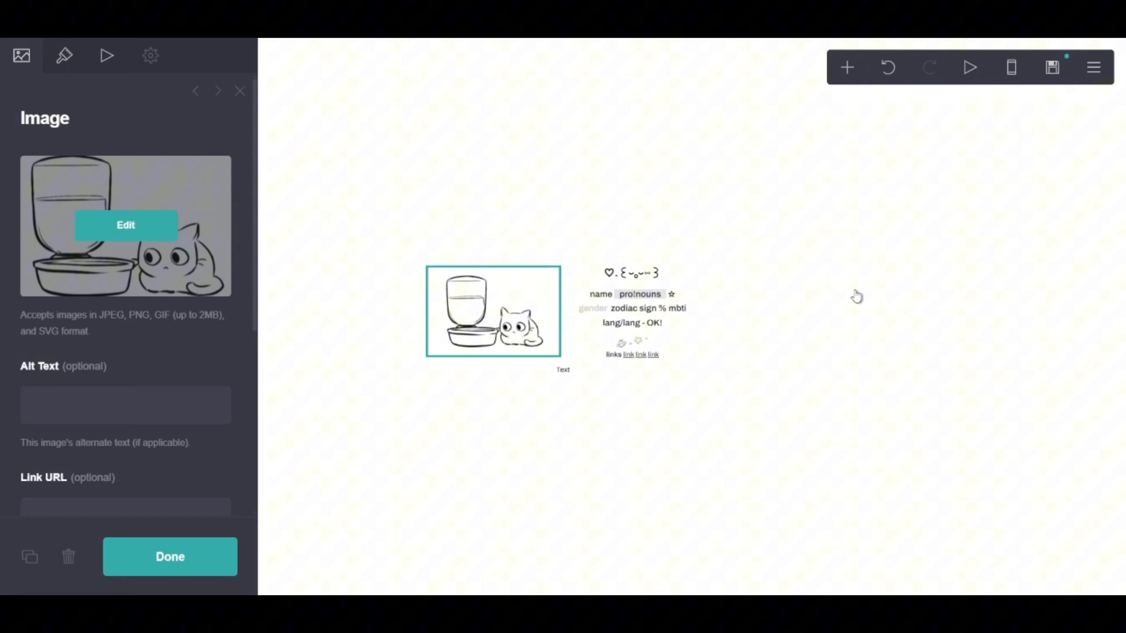
{"action": "left_click", "coordinate": [133, 562]}
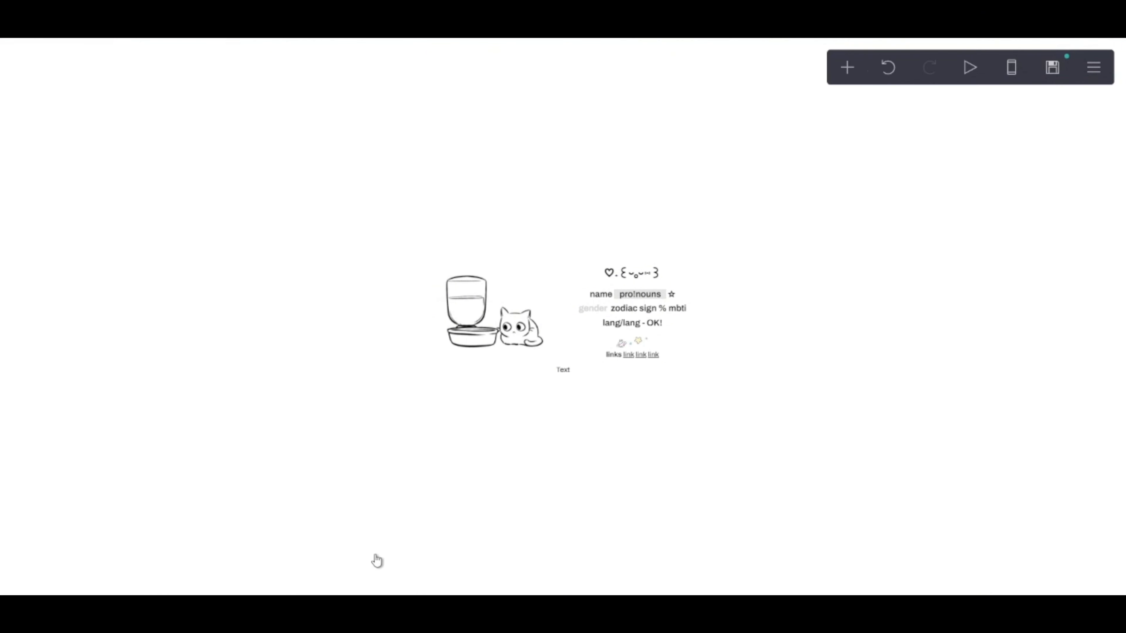
Set the text element below the container to size 0.625 and align it to the left.
{"action": "left_click", "coordinate": [555, 372]}
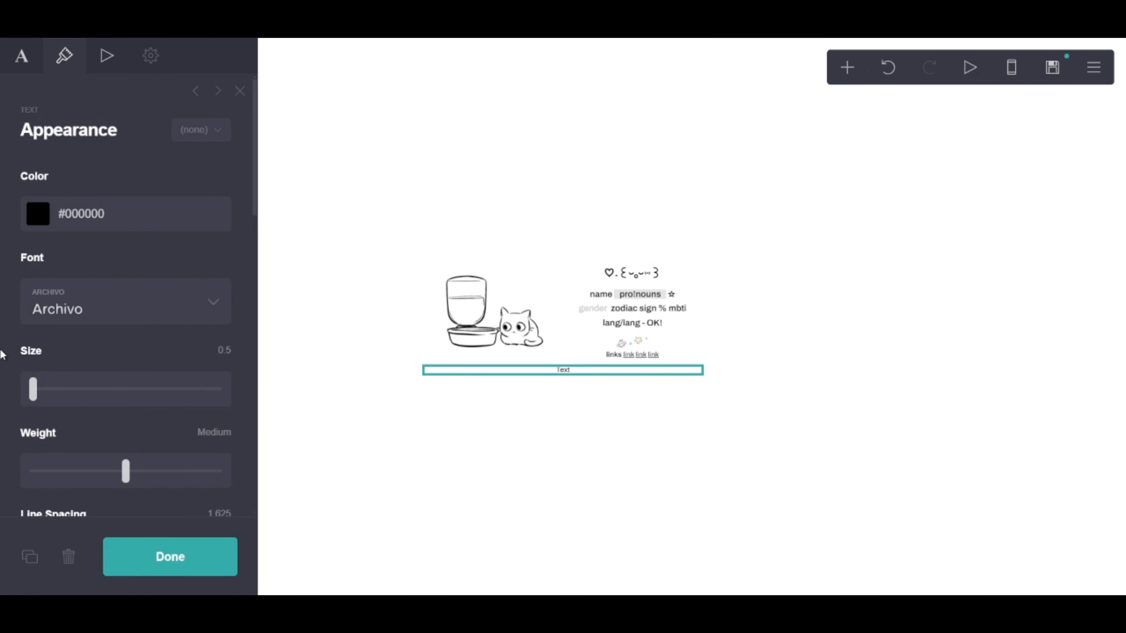
{"action": "left_click", "coordinate": [33, 384]}
{"action": "scroll", "coordinate": [36, 382], "scroll_direction": "down", "scroll_amount": 15}
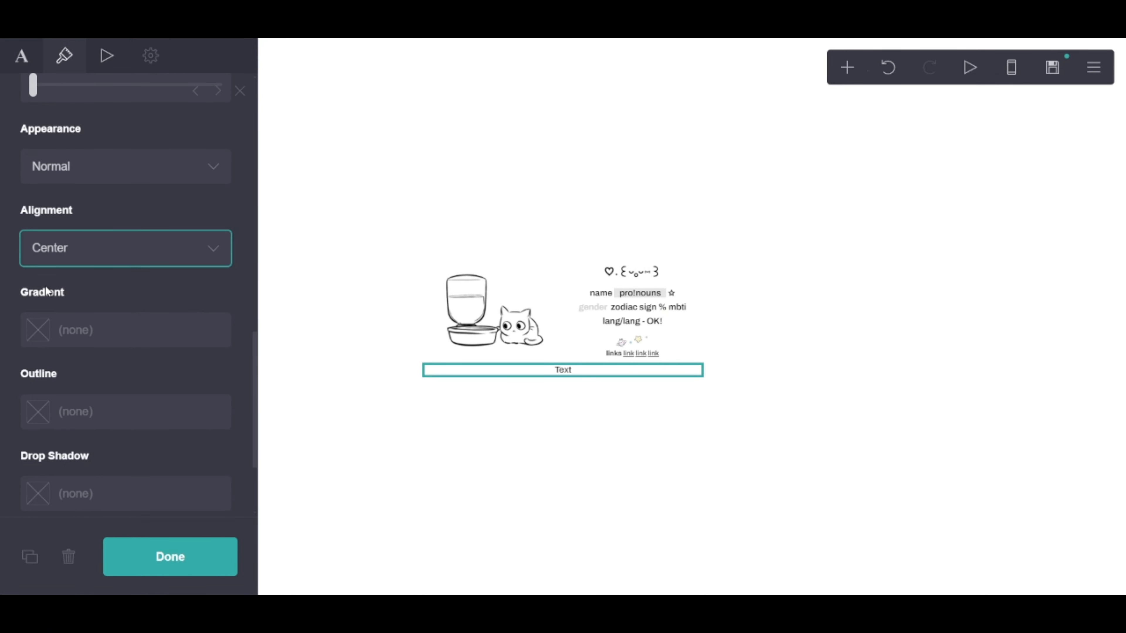
{"action": "left_click", "coordinate": [46, 289]}
{"action": "scroll", "coordinate": [52, 295], "scroll_direction": "up", "scroll_amount": 14}
Replace the placeholder text below the container with a bold "before you follow" followed by "info info info".
{"action": "left_click", "coordinate": [16, 67]}
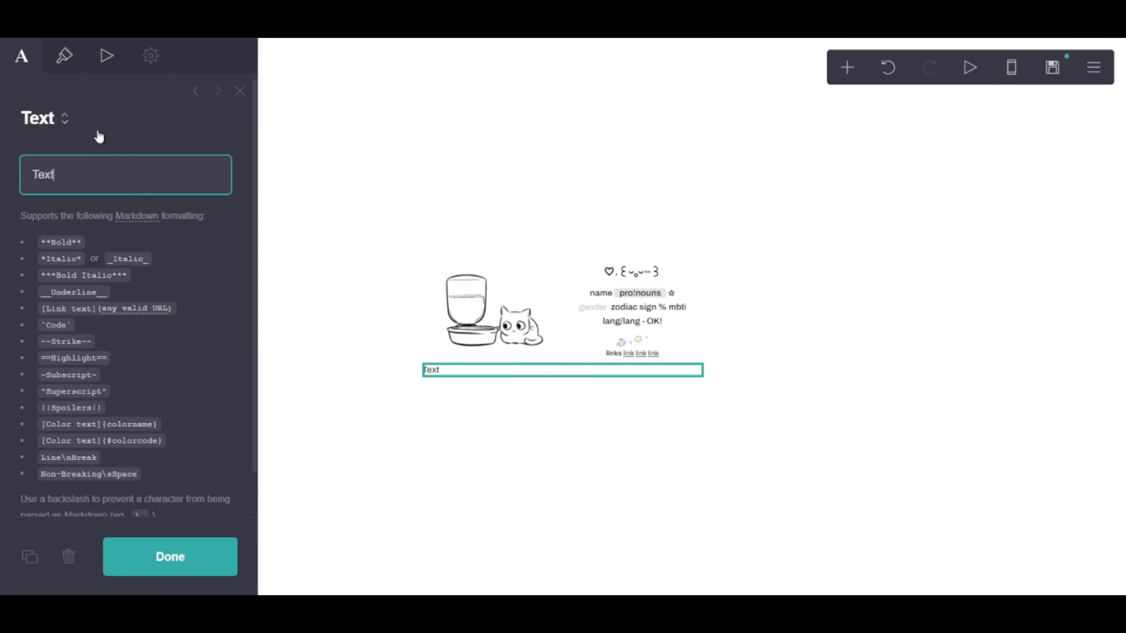
{"action": "left_click_drag", "start_coordinate": [32, 168], "coordinate": [3, 150]}
{"action": "type", "text": "*"}
{"action": "type", "text": "*before yo"}
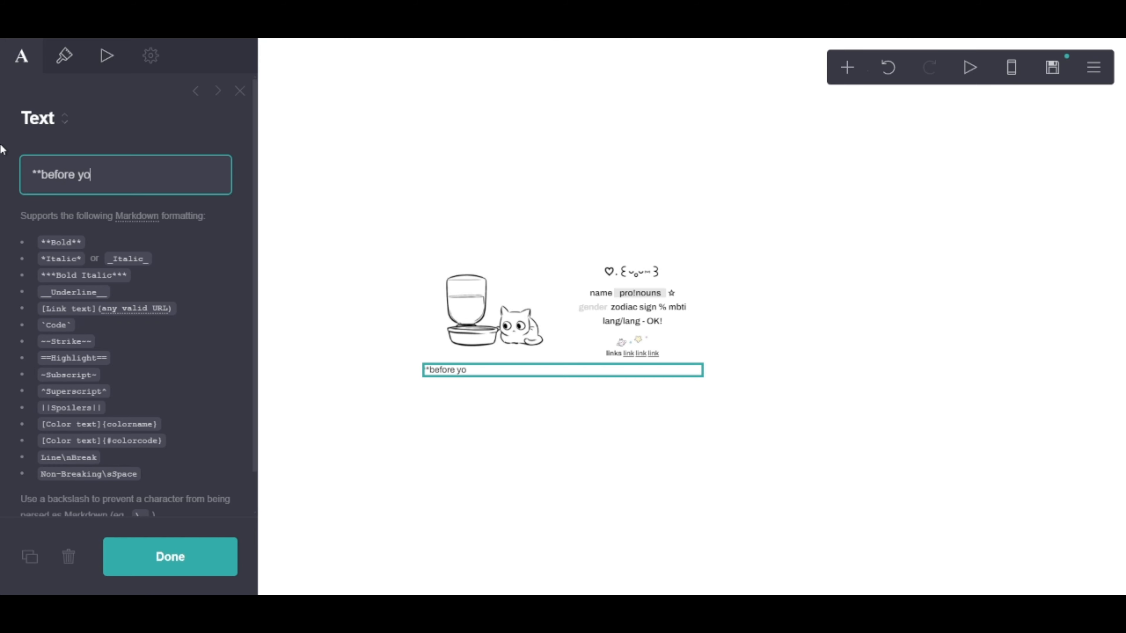
{"action": "type", "text": "u follow**"}
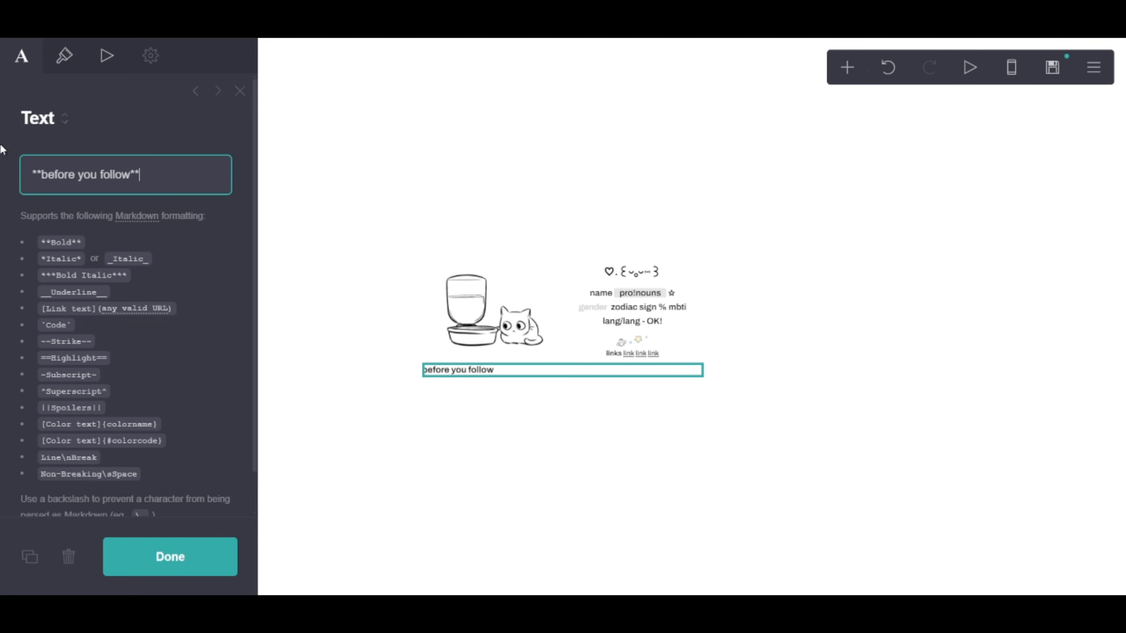
{"action": "key", "text": "Tab"}
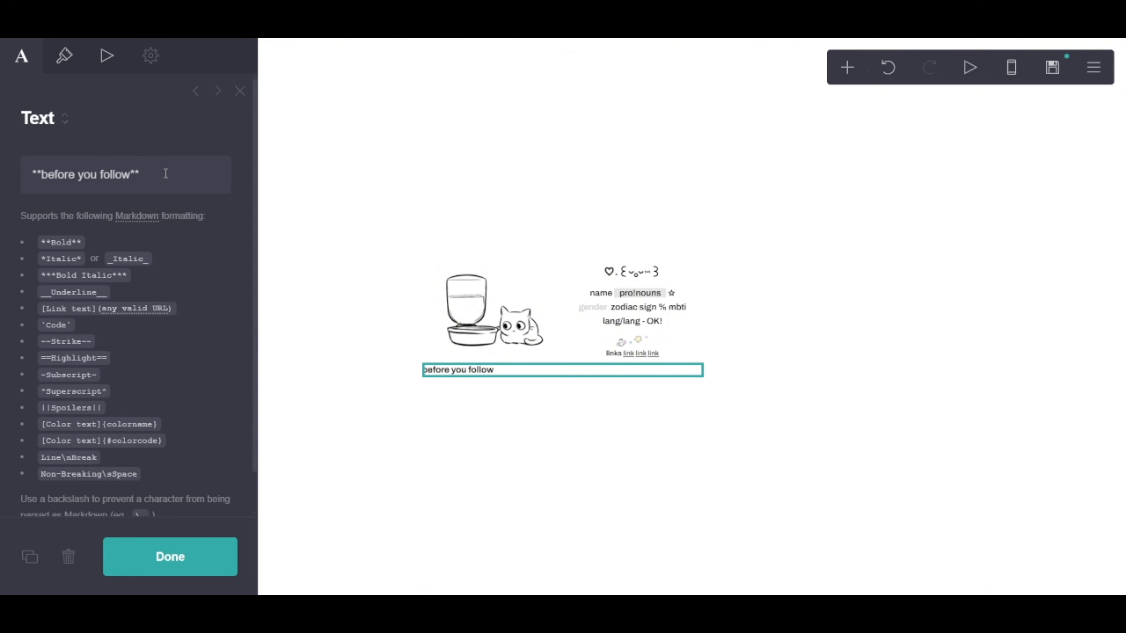
{"action": "left_click", "coordinate": [165, 173]}
{"action": "type", "text": "info i"}
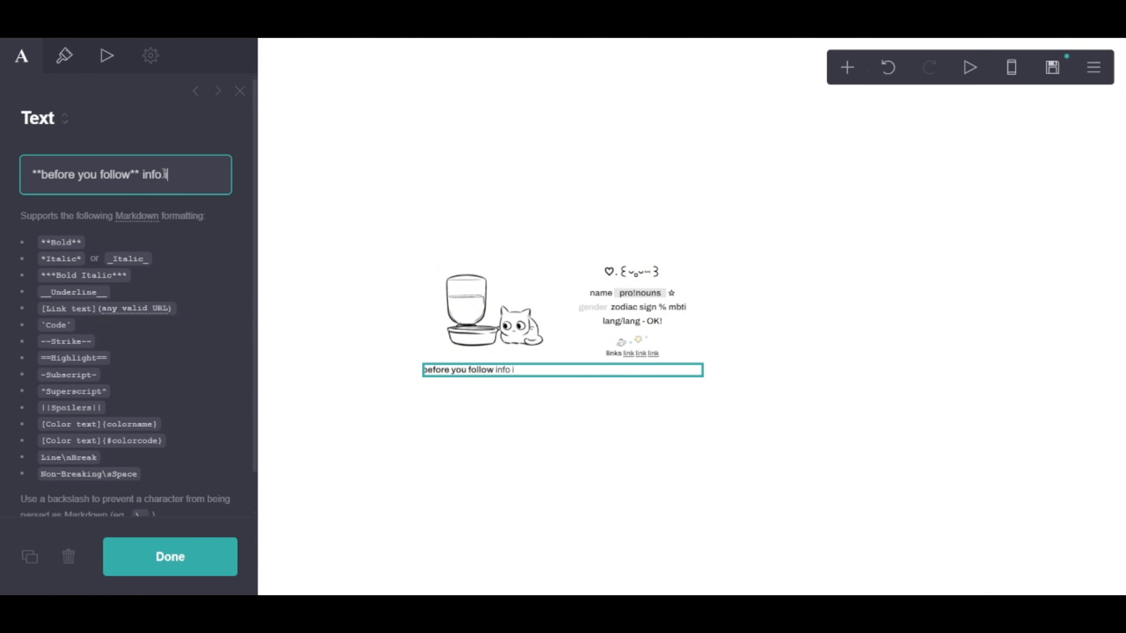
{"action": "type", "text": "nfo info"}
Copy "info info info" and paste it repeatedly to extend the before you follow text onto a second line.
{"action": "left_click_drag", "start_coordinate": [223, 173], "coordinate": [142, 186]}
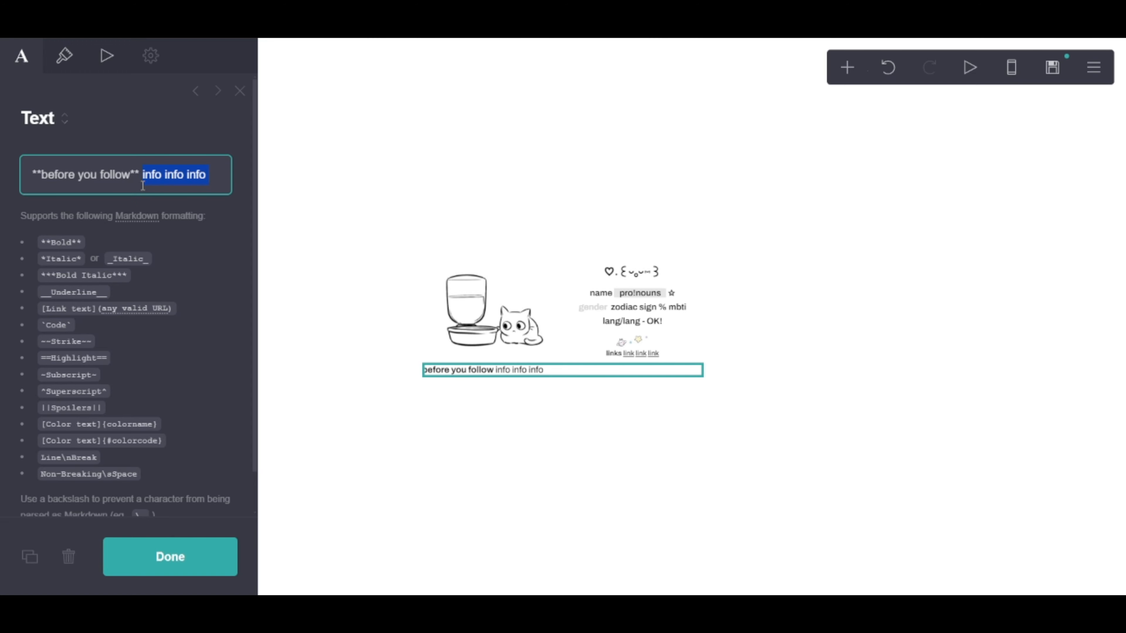
{"action": "key", "text": "ctrl+c"}
{"action": "key", "text": "ctrl+v"}
{"action": "key", "text": "ctrl+v"}
{"action": "key", "text": "ctrl+v"}
{"action": "key", "text": "ctrl+v"}
{"action": "key", "text": "ctrl+v"}
{"action": "key", "text": "ctrl+v"}
{"action": "key", "text": "ctrl+v"}
{"action": "key", "text": "ctrl+v"}
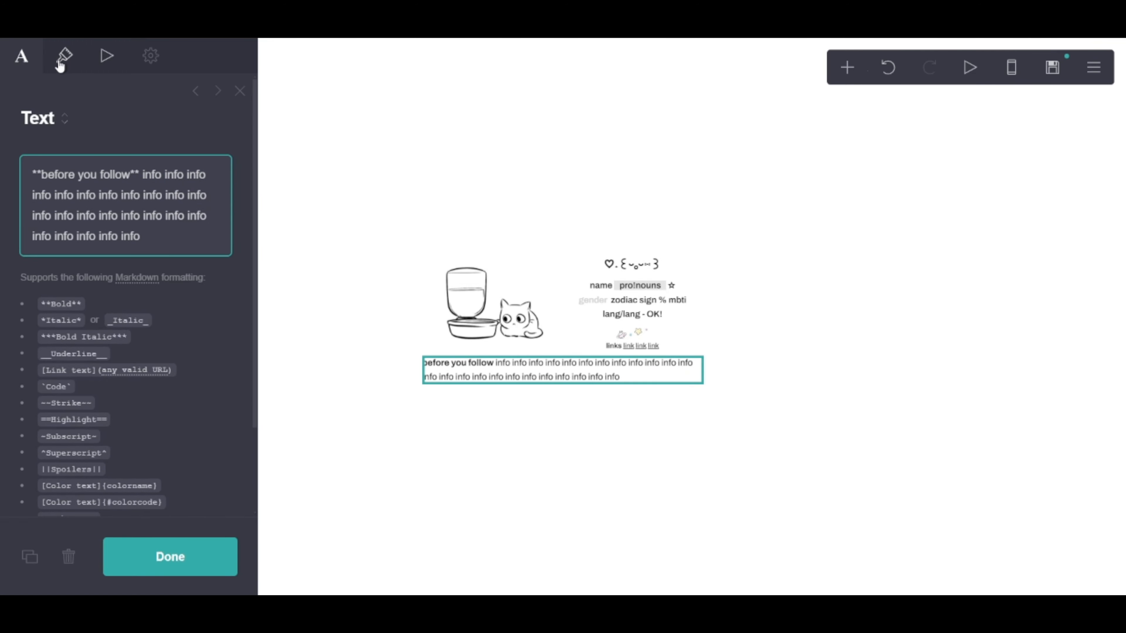
Set the font weight of the before you follow text to Semi Bold.
{"action": "left_click", "coordinate": [64, 55]}
{"action": "scroll", "coordinate": [47, 402], "scroll_direction": "down", "scroll_amount": 2}
{"action": "scroll", "coordinate": [47, 402], "scroll_direction": "down", "scroll_amount": 1}
{"action": "left_click_drag", "start_coordinate": [128, 372], "coordinate": [146, 375]}
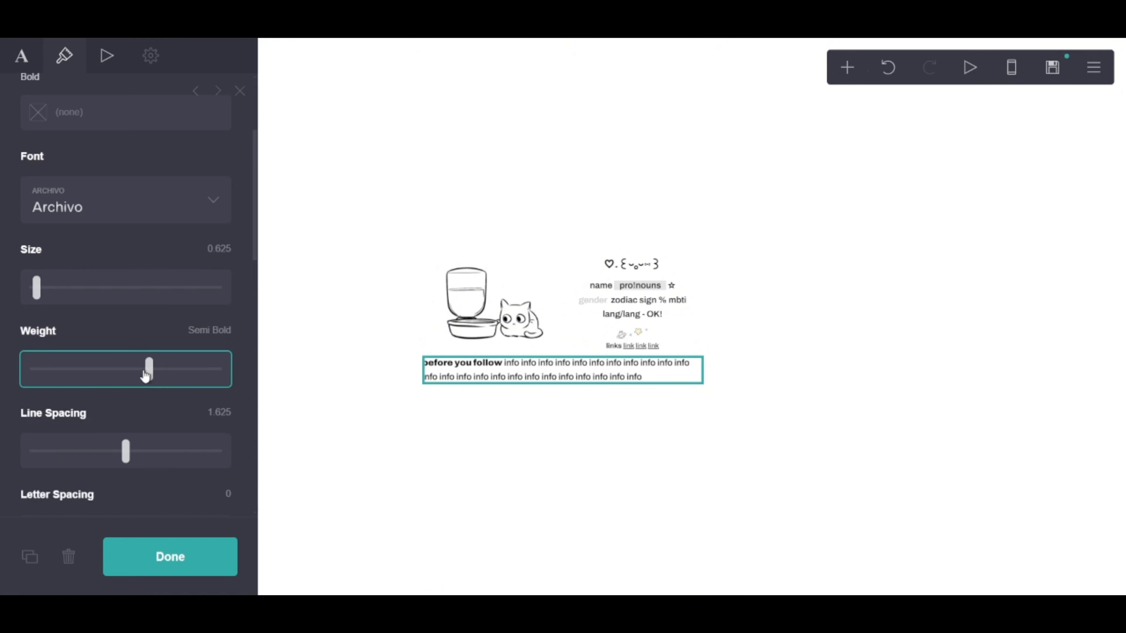
{"action": "left_click", "coordinate": [196, 563]}
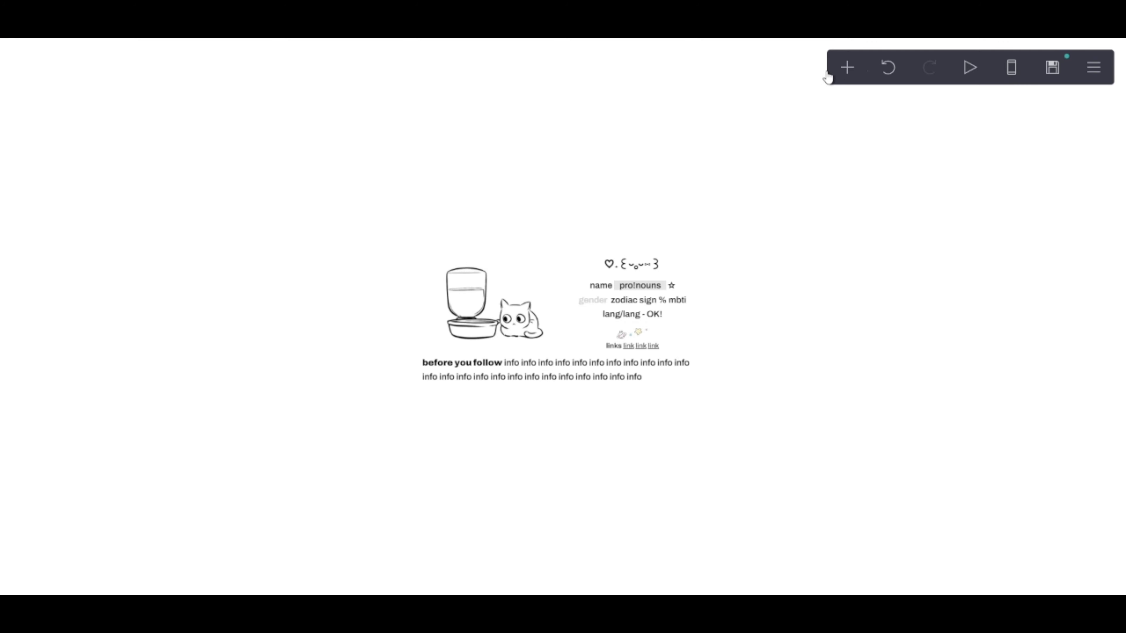
Add a container below the before you follow text and set its type to Columns.
{"action": "left_click", "coordinate": [846, 68]}
{"action": "left_click", "coordinate": [670, 407]}
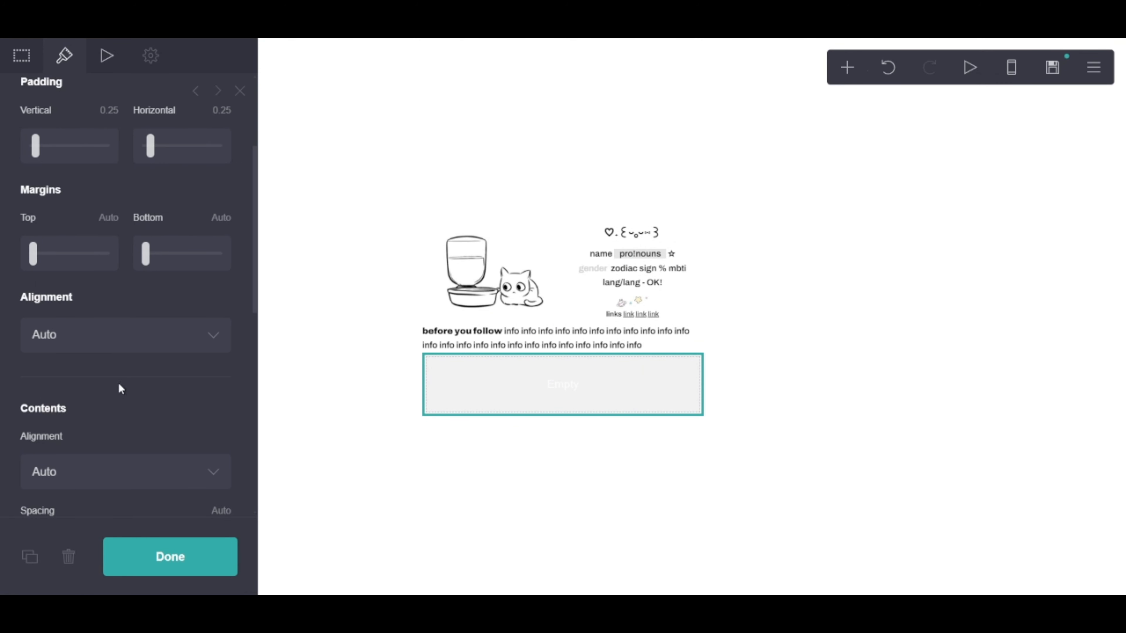
{"action": "left_click", "coordinate": [17, 44]}
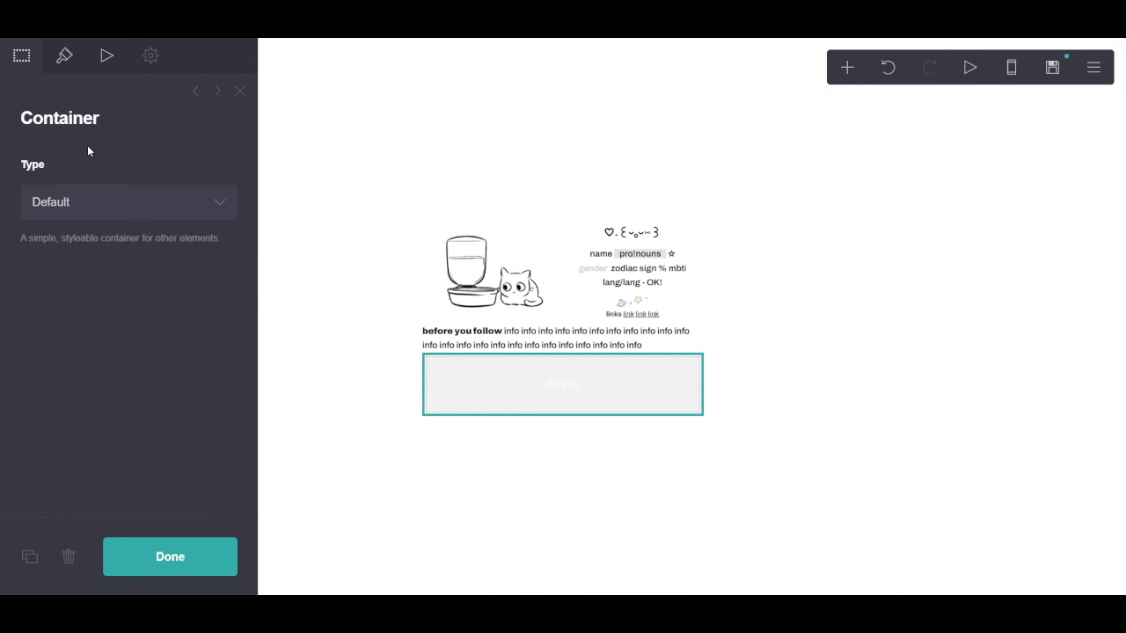
{"action": "left_click", "coordinate": [111, 208]}
{"action": "left_click", "coordinate": [100, 239]}
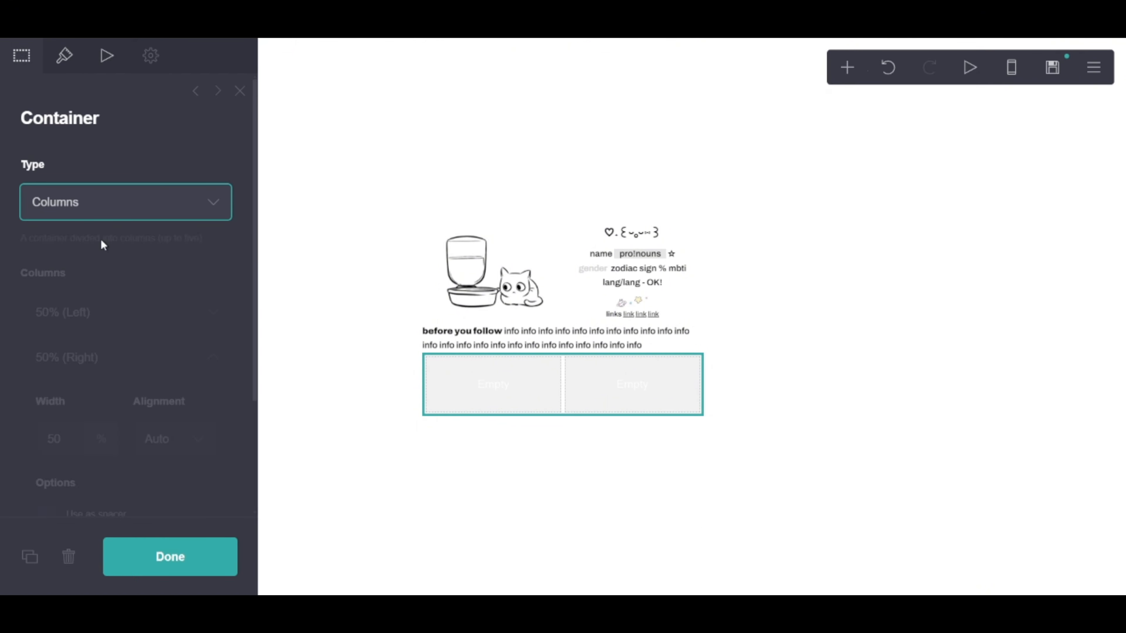
{"action": "left_click", "coordinate": [183, 564]}
Duplicate the kaomoji text and move the copy into the left column of the new container.
{"action": "left_click", "coordinate": [641, 234]}
{"action": "left_click", "coordinate": [30, 557]}
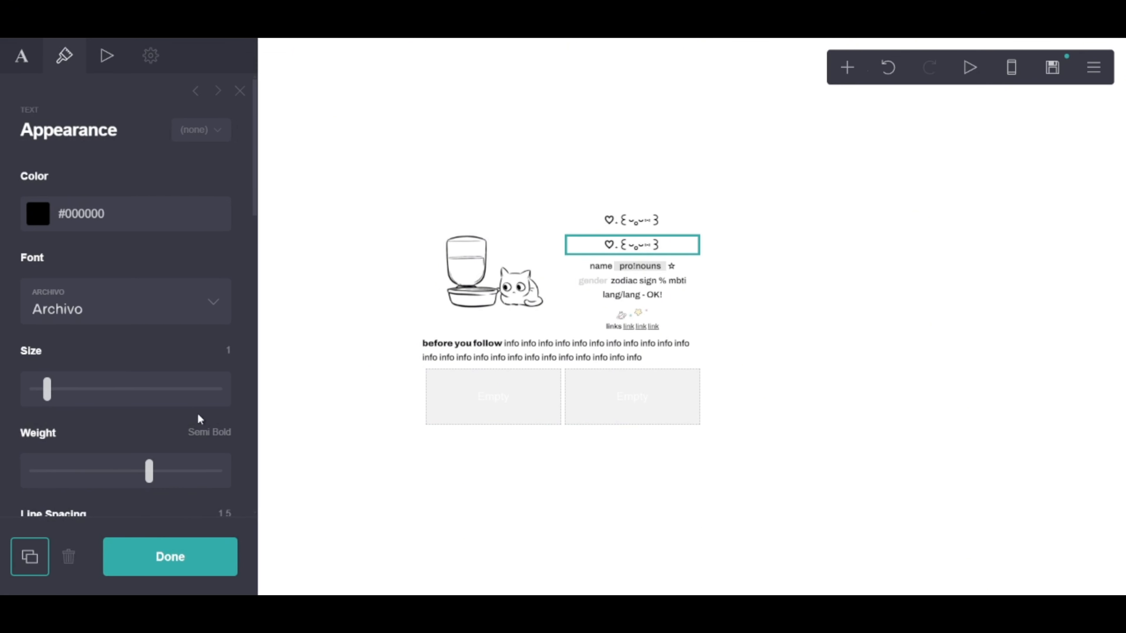
{"action": "left_click_drag", "start_coordinate": [655, 245], "coordinate": [503, 377]}
Pick light gray #C9C9C9 for the duplicated kaomoji to obtain its color code, and undo the color change.
{"action": "left_click", "coordinate": [128, 213]}
{"action": "left_click", "coordinate": [56, 301]}
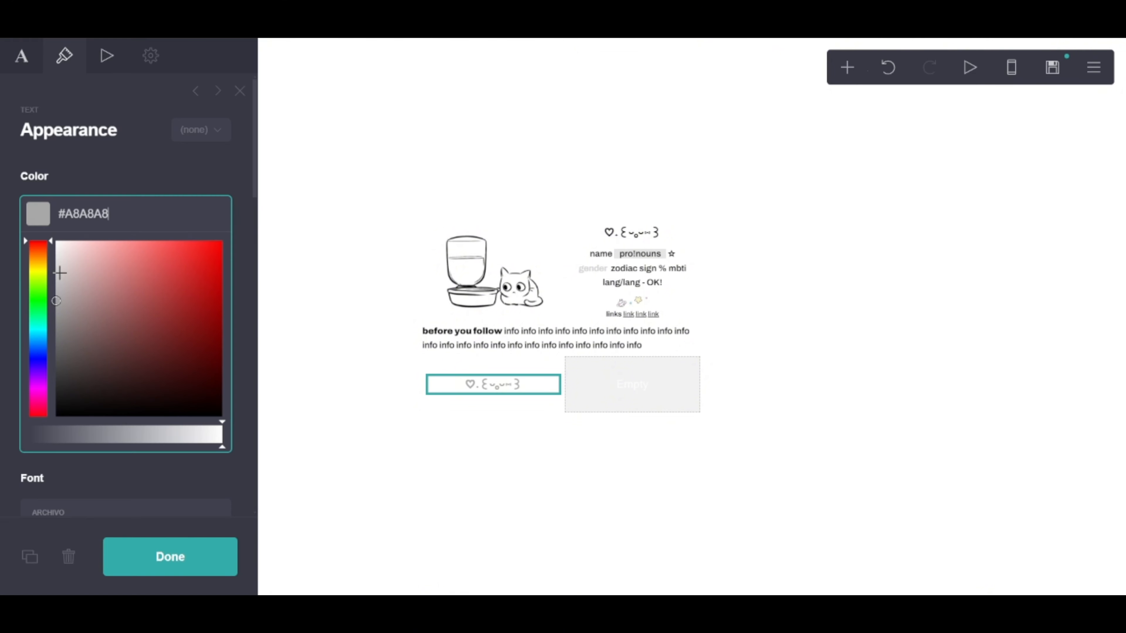
{"action": "left_click_drag", "start_coordinate": [60, 273], "coordinate": [41, 278]}
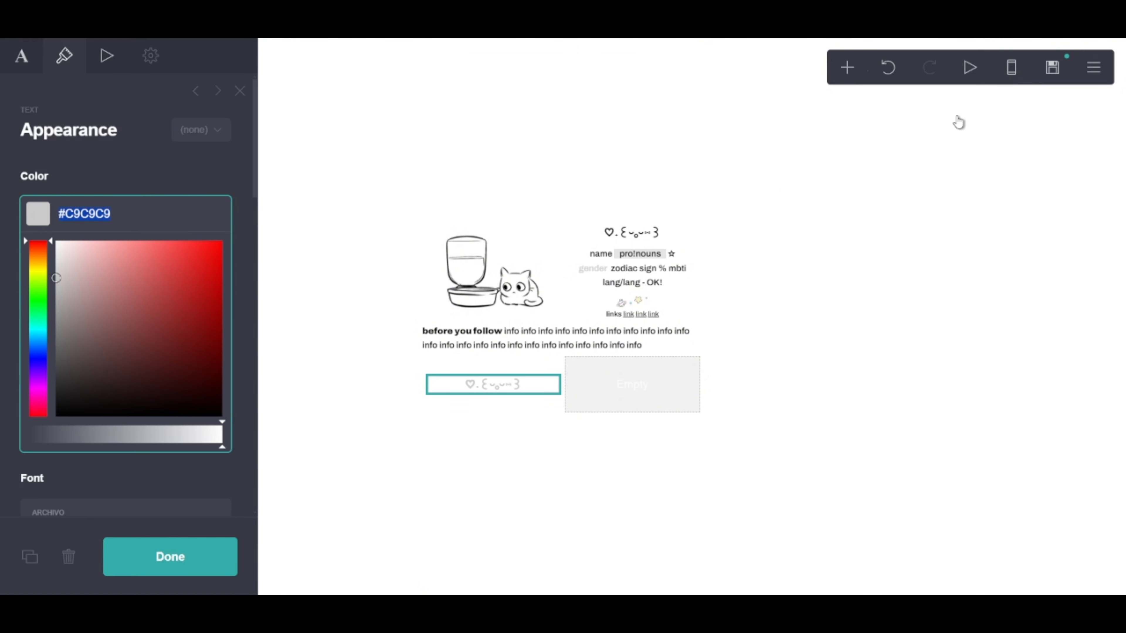
{"action": "left_click", "coordinate": [888, 68]}
Clear the kaomoji from the duplicated text element in the left column.
{"action": "left_click", "coordinate": [22, 56]}
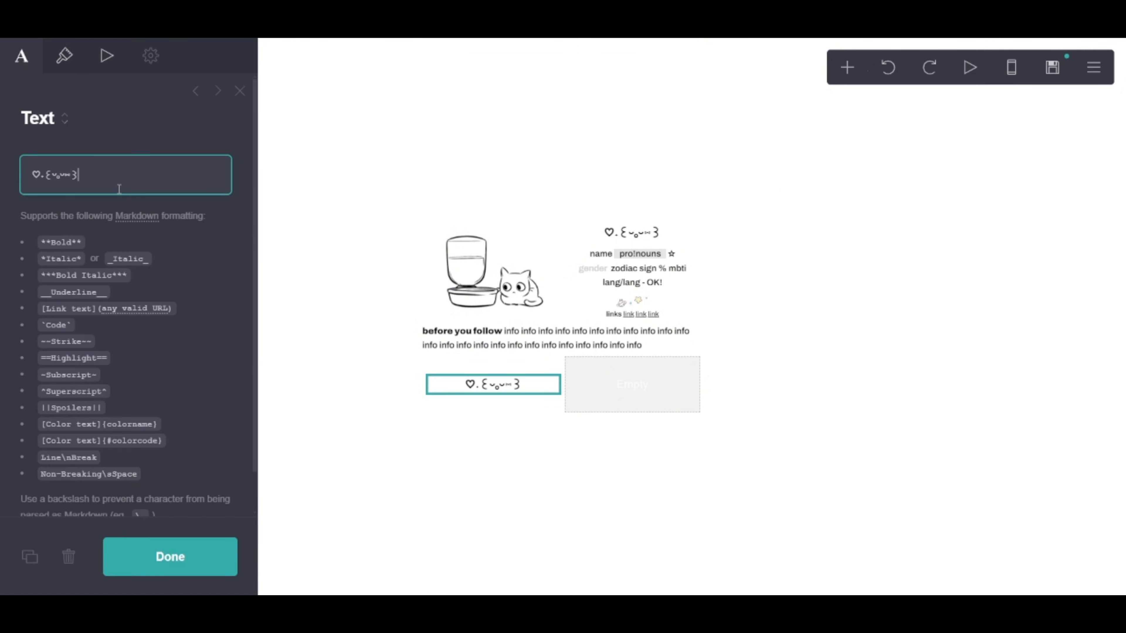
{"action": "left_click_drag", "start_coordinate": [119, 187], "coordinate": [3, 175]}
{"action": "key", "text": "BackSpace"}
{"action": "type", "text": "["}
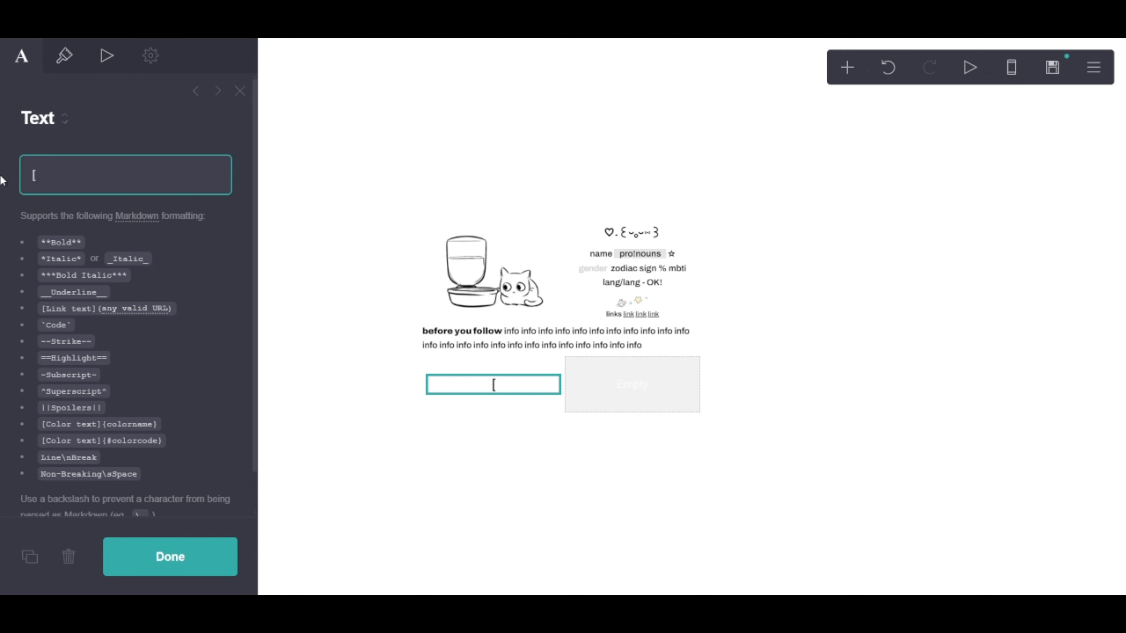
{"action": "type", "text": "Stan"}
{"action": "type", "text": "]"}
{"action": "key", "text": "BackSpace"}
{"action": "key", "text": "BackSpace"}
{"action": "key", "text": "BackSpace"}
{"action": "key", "text": "BackSpace"}
{"action": "key", "text": "BackSpace"}
{"action": "key", "text": "BackSpace"}
Enter "Stan[List]{#C9C9C9}" as the left column's heading so that "List" is light gray.
{"action": "type", "text": "Stan[List]("}
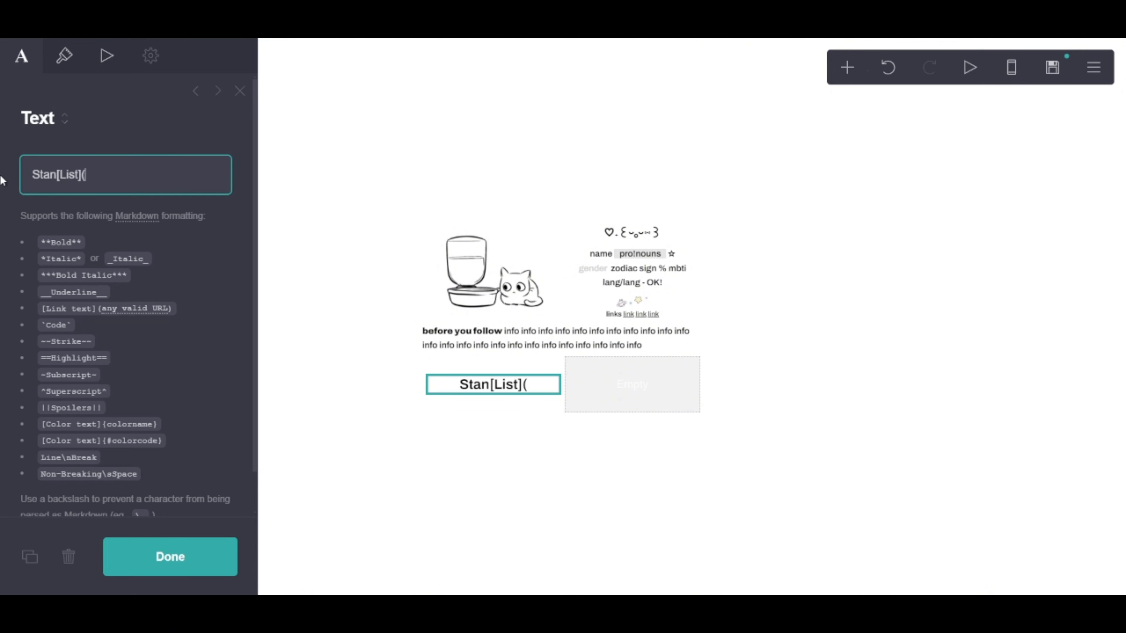
{"action": "key", "text": "BackSpace"}
{"action": "type", "text": "{#C9C9C9}"}
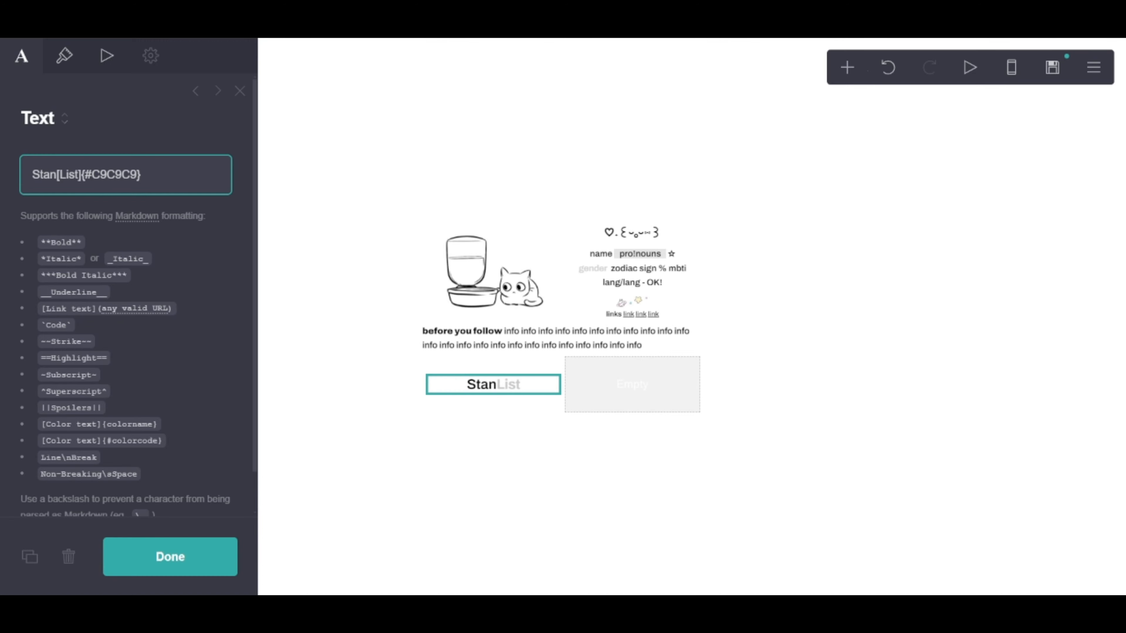
Add a gallery below the StanList heading in the left column and look through its three image entries.
{"action": "left_click", "coordinate": [494, 384]}
{"action": "left_click", "coordinate": [847, 69]}
{"action": "left_click", "coordinate": [683, 251]}
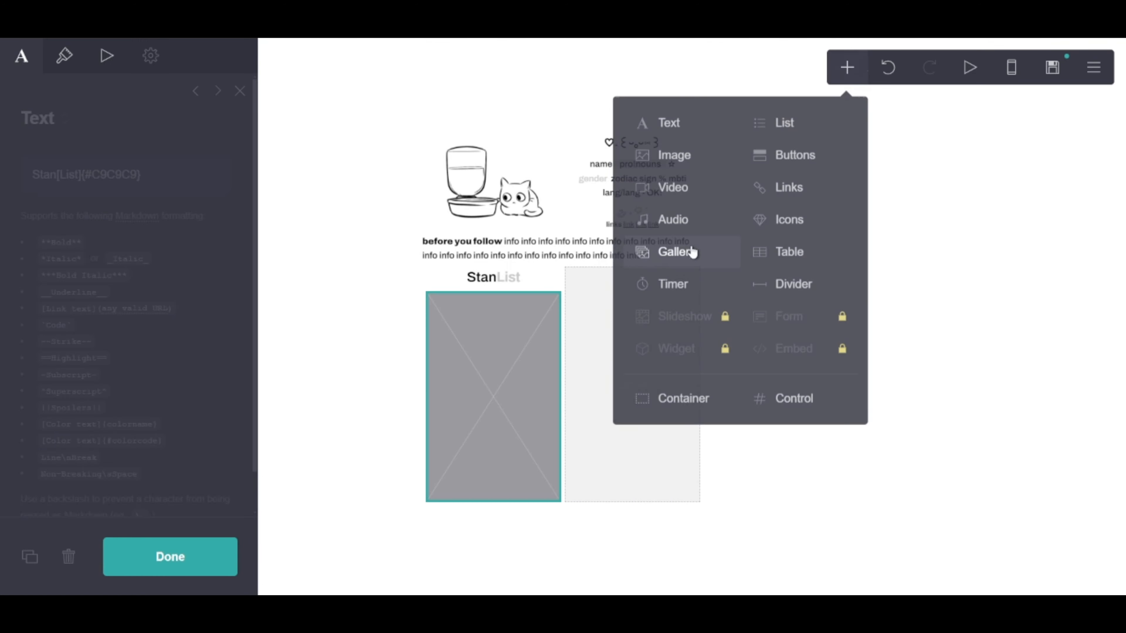
{"action": "left_click", "coordinate": [89, 224]}
{"action": "left_click", "coordinate": [105, 226]}
{"action": "left_click", "coordinate": [123, 262]}
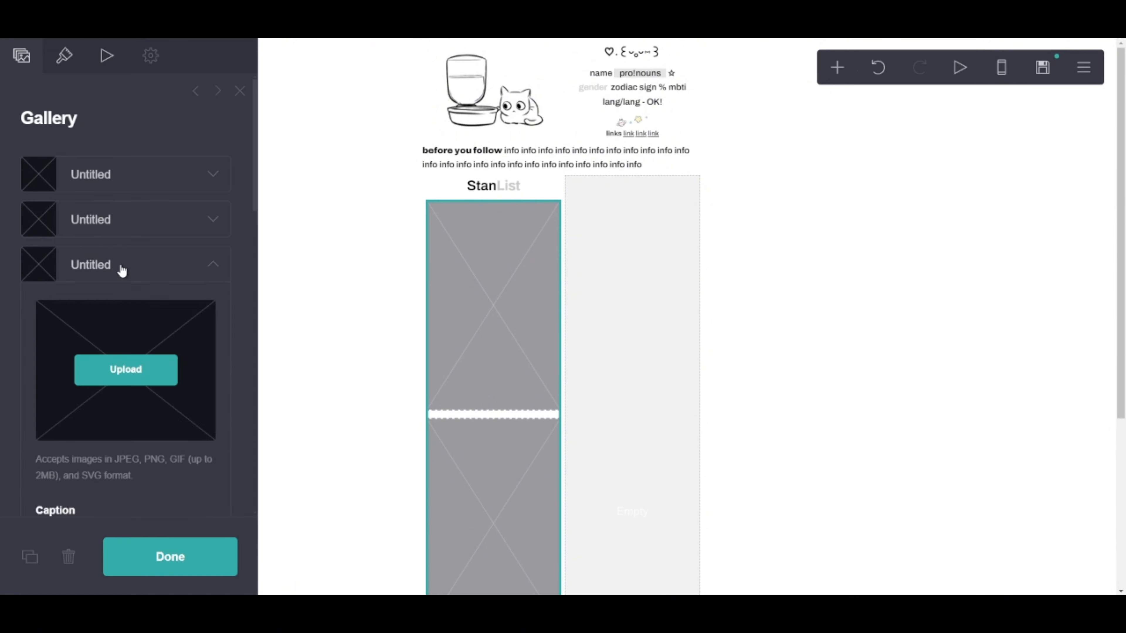
{"action": "left_click", "coordinate": [120, 266]}
Style the gallery with an image size of 3 and a spacing of 0.25 so its images sit in one row.
{"action": "left_click", "coordinate": [64, 55]}
{"action": "left_click", "coordinate": [107, 175]}
{"action": "left_click_drag", "start_coordinate": [84, 272], "coordinate": [47, 266]}
{"action": "left_click", "coordinate": [36, 173]}
{"action": "scroll", "coordinate": [62, 266], "scroll_direction": "down", "scroll_amount": 4}
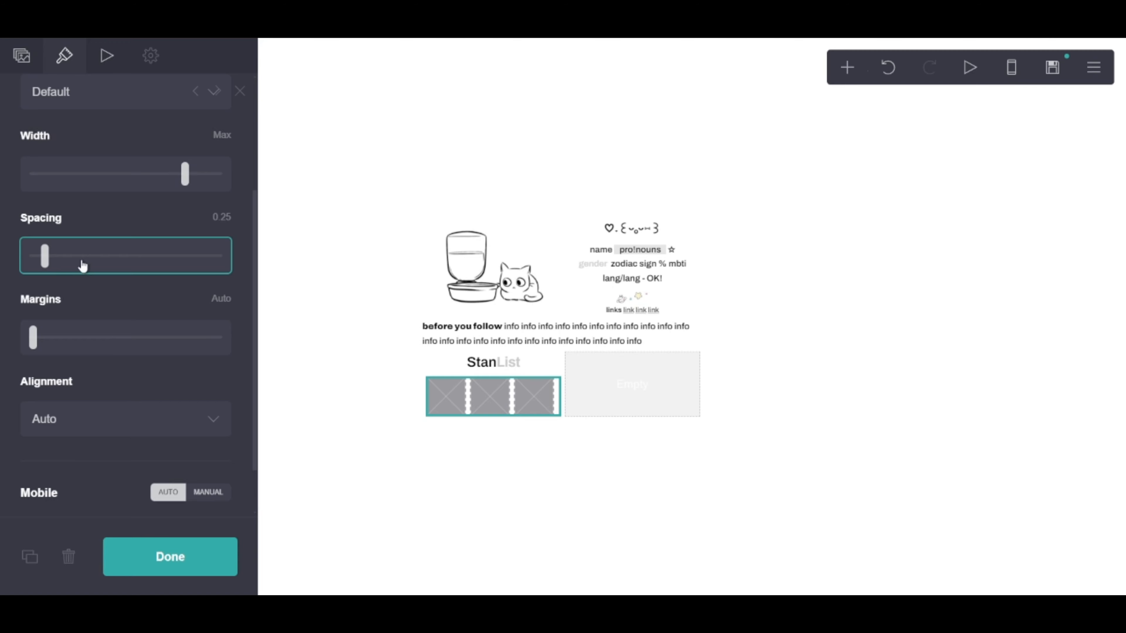
{"action": "scroll", "coordinate": [84, 264], "scroll_direction": "up", "scroll_amount": 4}
{"action": "left_click", "coordinate": [111, 174]}
{"action": "left_click", "coordinate": [203, 228]}
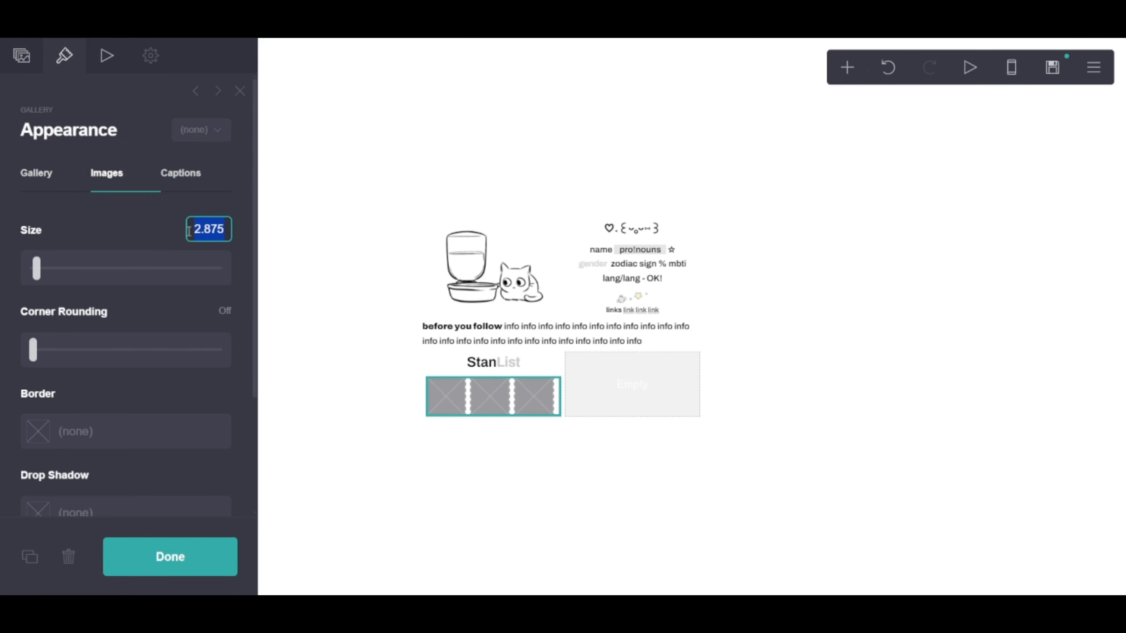
{"action": "type", "text": "3"}
{"action": "key", "text": "Return"}
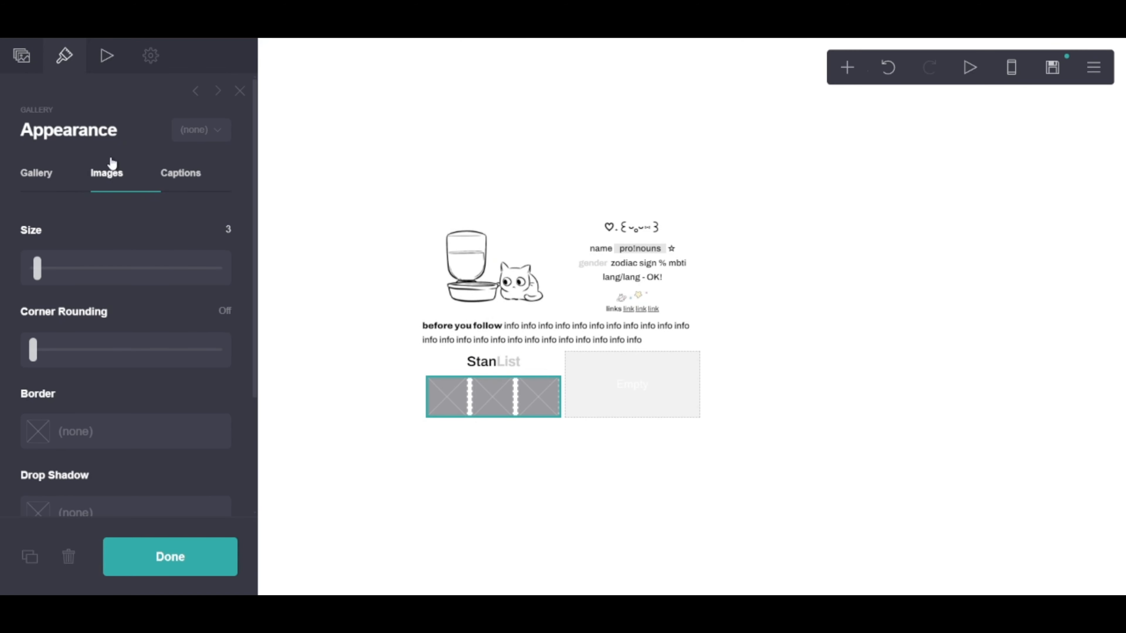
Upload the cream donut picture as the first gallery image and enlarge its crop to fit the whole donut.
{"action": "left_click", "coordinate": [22, 55]}
{"action": "left_click", "coordinate": [115, 179]}
{"action": "left_click", "coordinate": [114, 279]}
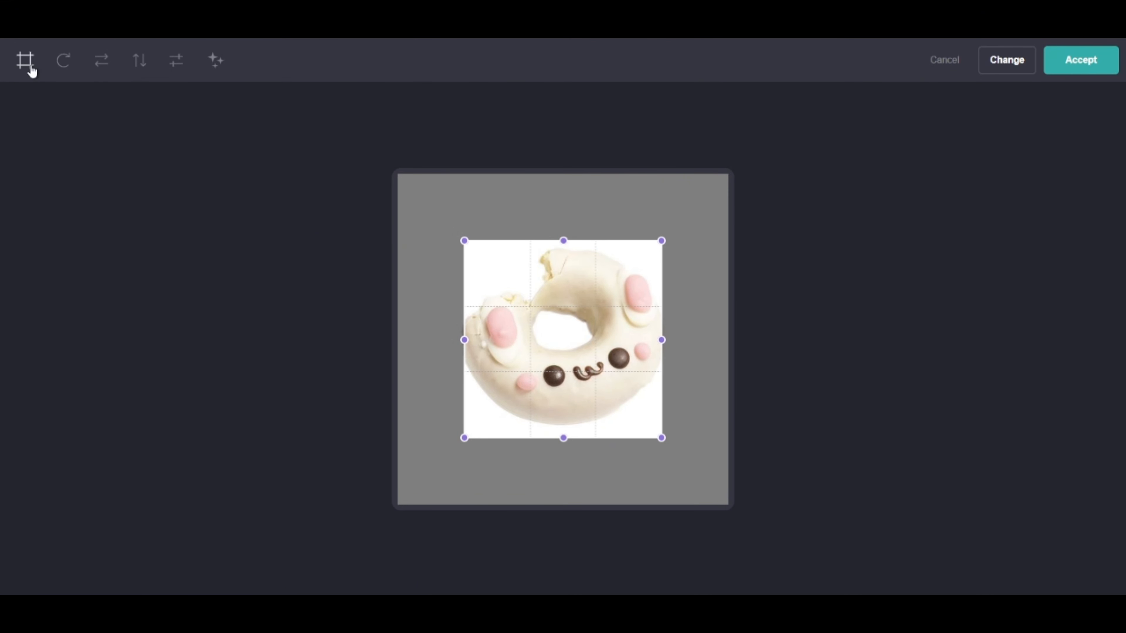
{"action": "left_click_drag", "start_coordinate": [454, 243], "coordinate": [439, 216]}
{"action": "left_click_drag", "start_coordinate": [514, 291], "coordinate": [524, 299]}
{"action": "left_click", "coordinate": [1076, 56]}
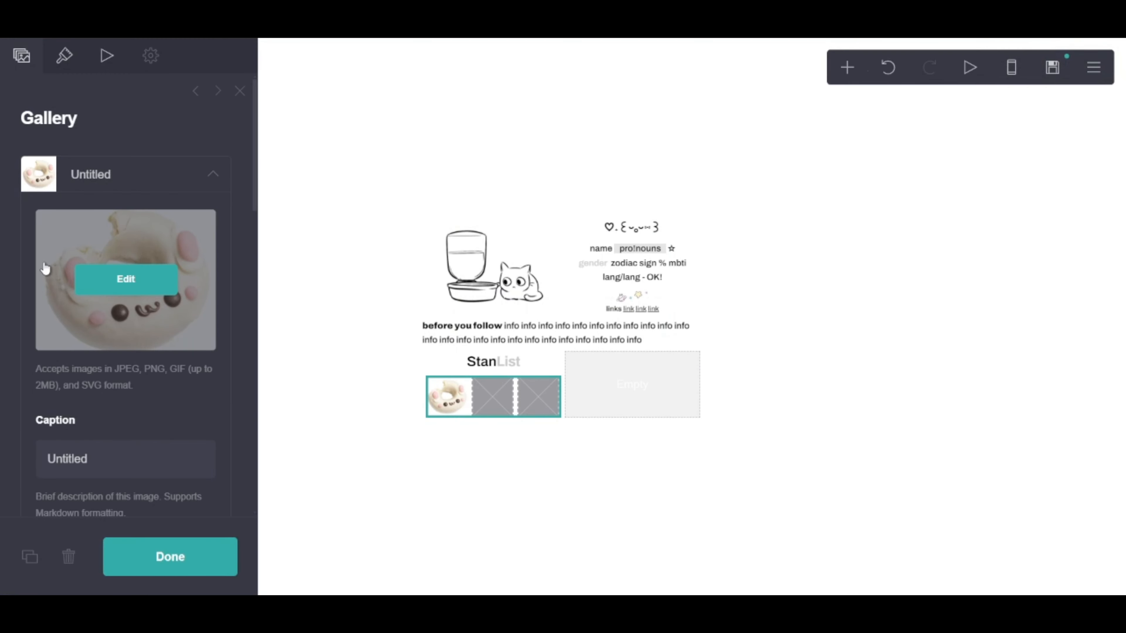
Upload the pink bitten mochi picture as the second gallery image and crop it closely around the mochi.
{"action": "left_click", "coordinate": [84, 177]}
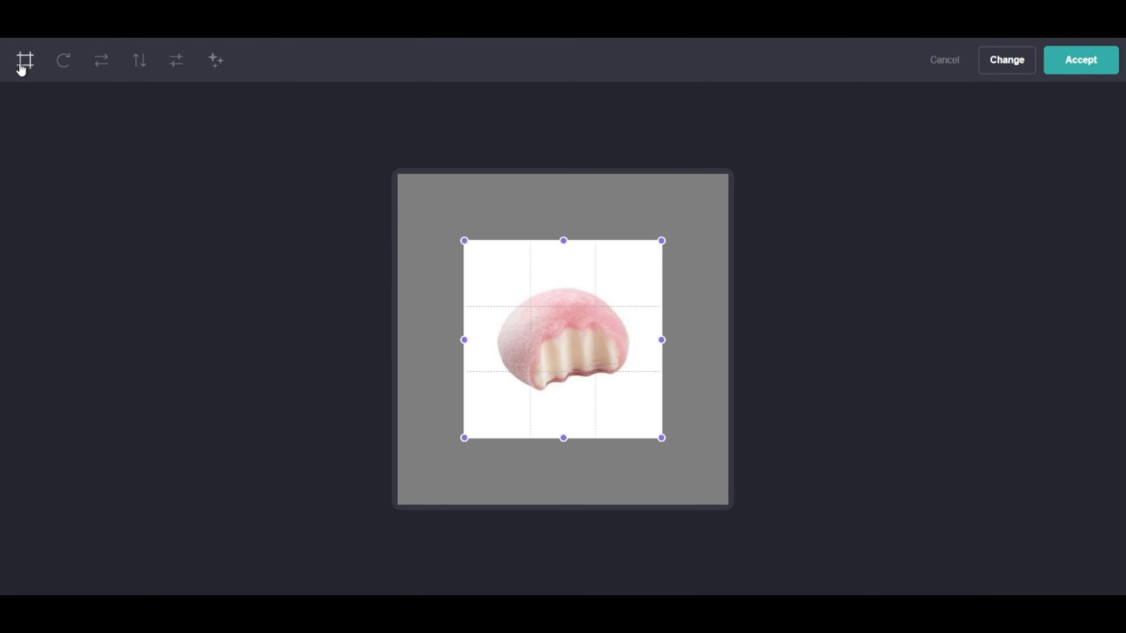
{"action": "left_click_drag", "start_coordinate": [465, 242], "coordinate": [493, 267]}
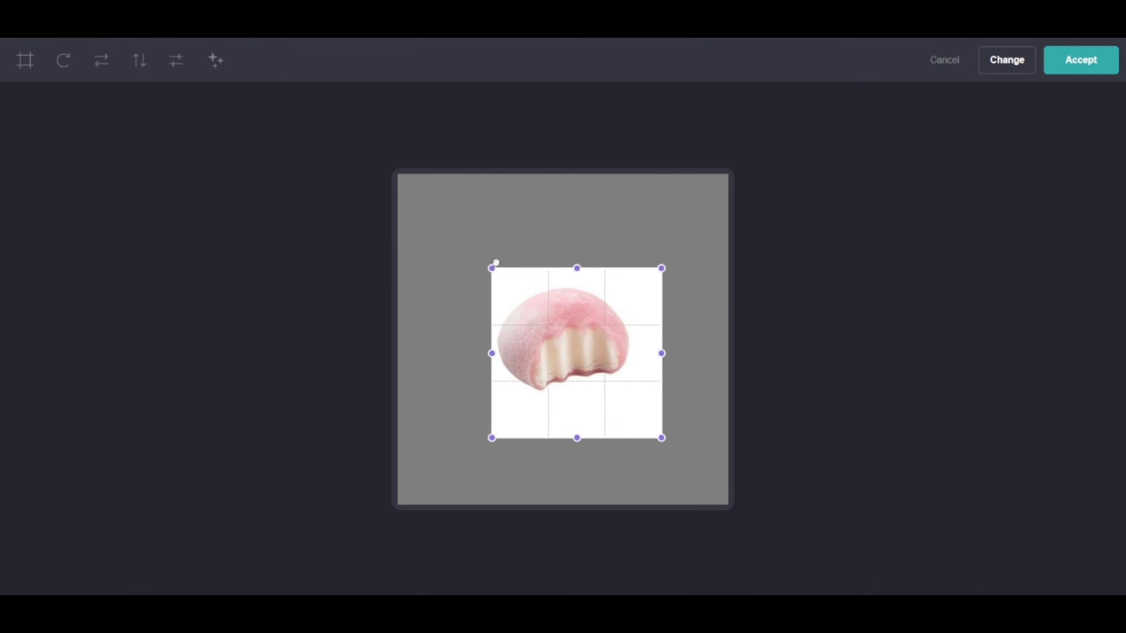
{"action": "left_click_drag", "start_coordinate": [549, 290], "coordinate": [531, 277]}
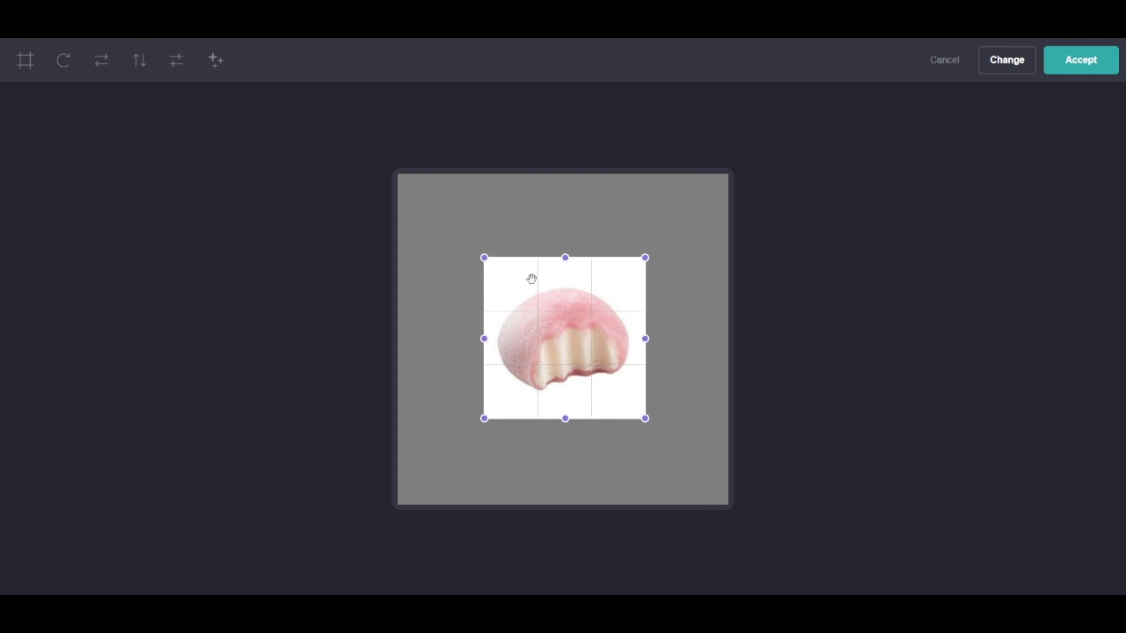
{"action": "left_click", "coordinate": [1051, 71]}
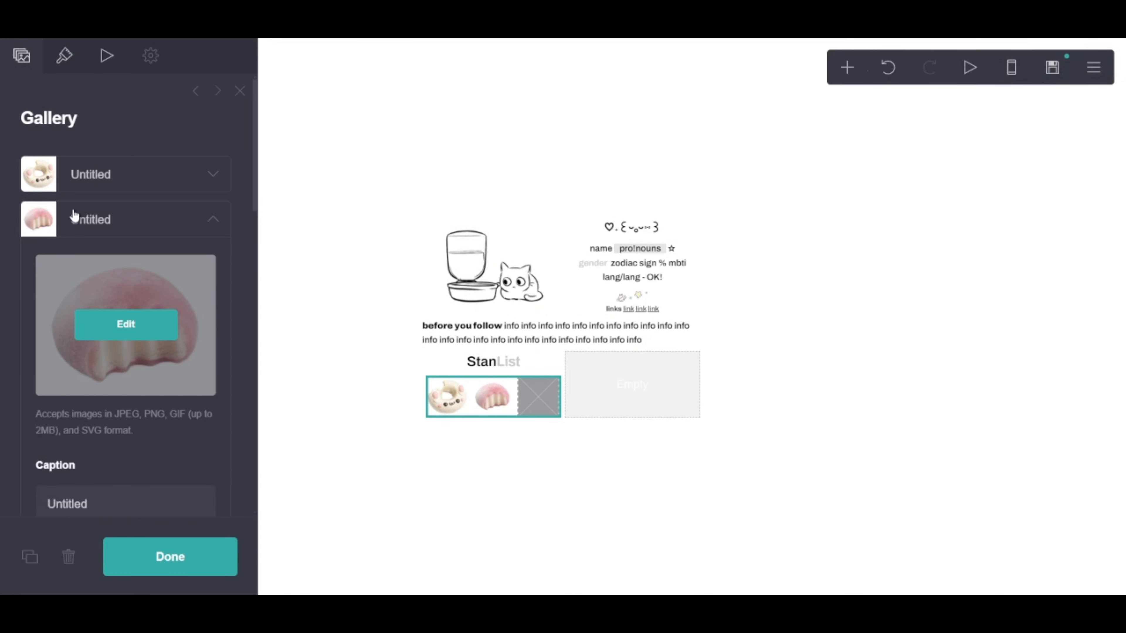
Upload the packaged pastry picture as the third gallery image with the crop extended to the full picture.
{"action": "left_click", "coordinate": [98, 225]}
{"action": "left_click", "coordinate": [105, 268]}
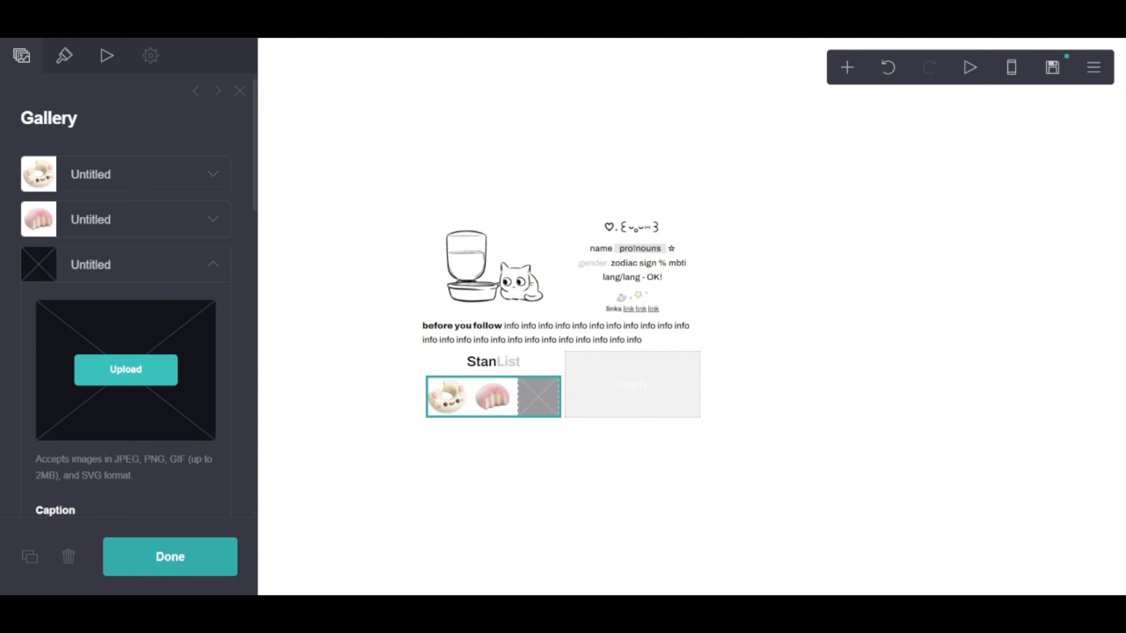
{"action": "left_click", "coordinate": [126, 370]}
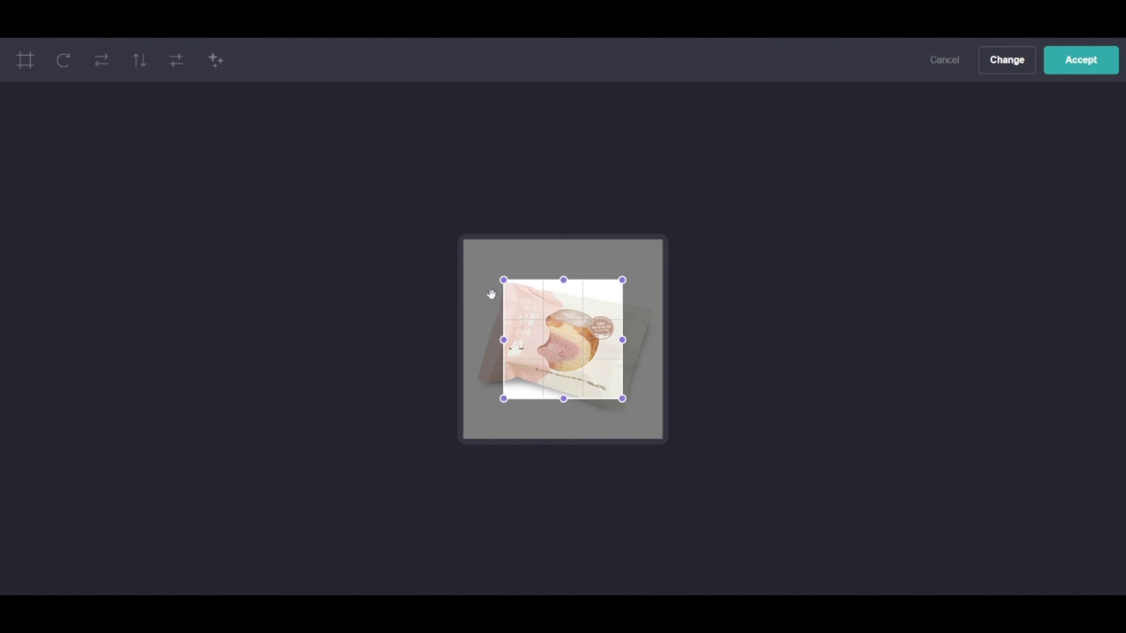
{"action": "left_click_drag", "start_coordinate": [502, 279], "coordinate": [464, 240]}
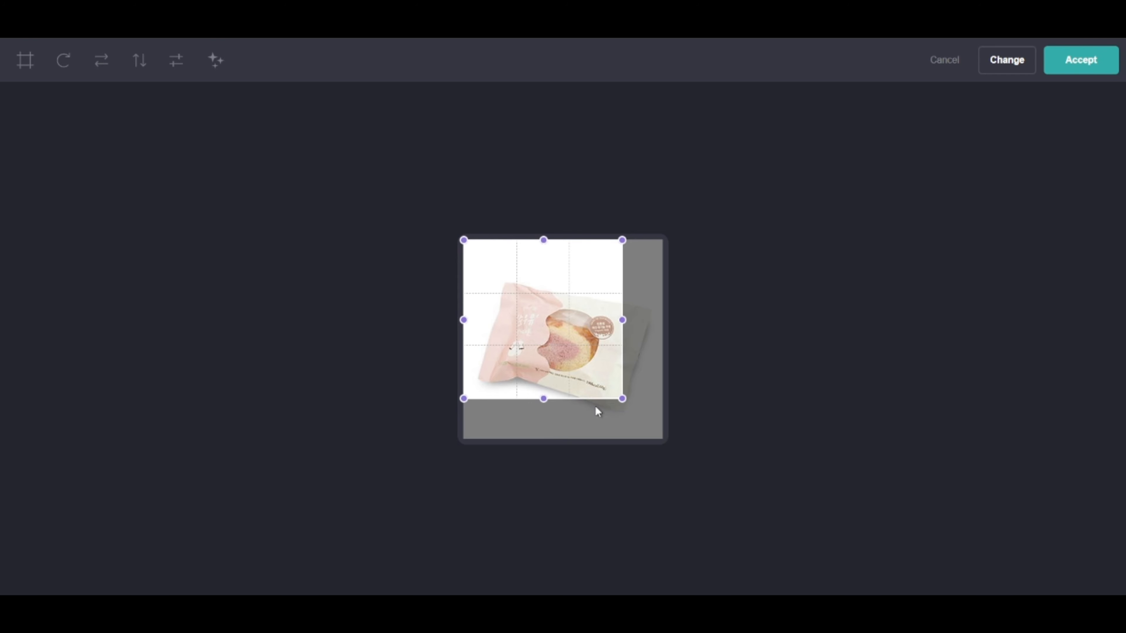
{"action": "left_click_drag", "start_coordinate": [623, 398], "coordinate": [662, 438]}
{"action": "left_click", "coordinate": [1080, 71]}
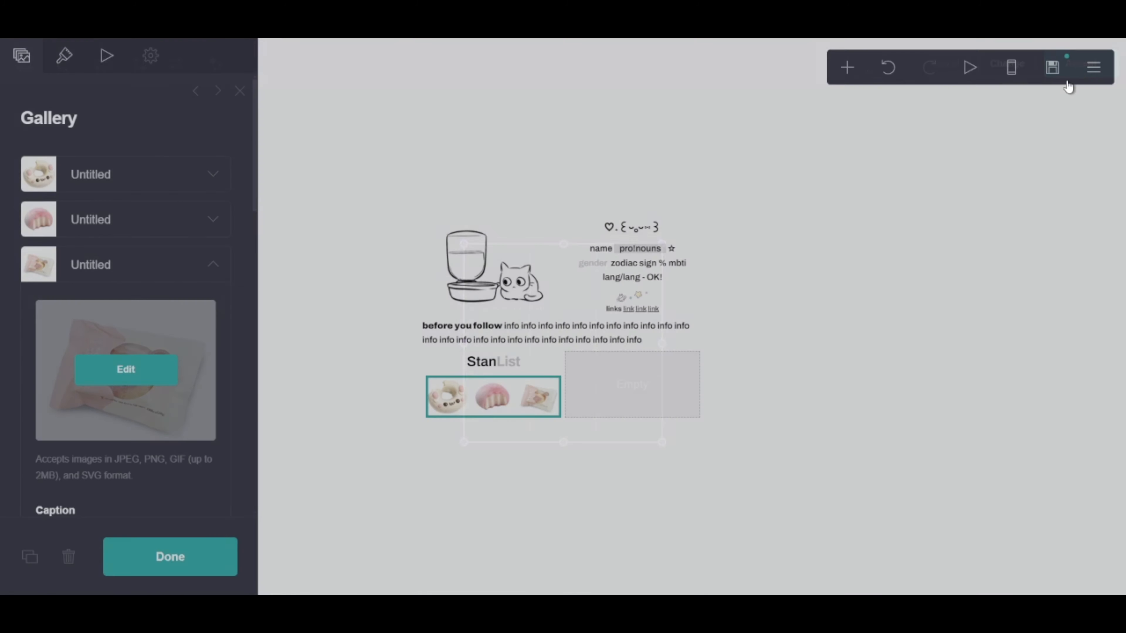
{"action": "left_click", "coordinate": [192, 551]}
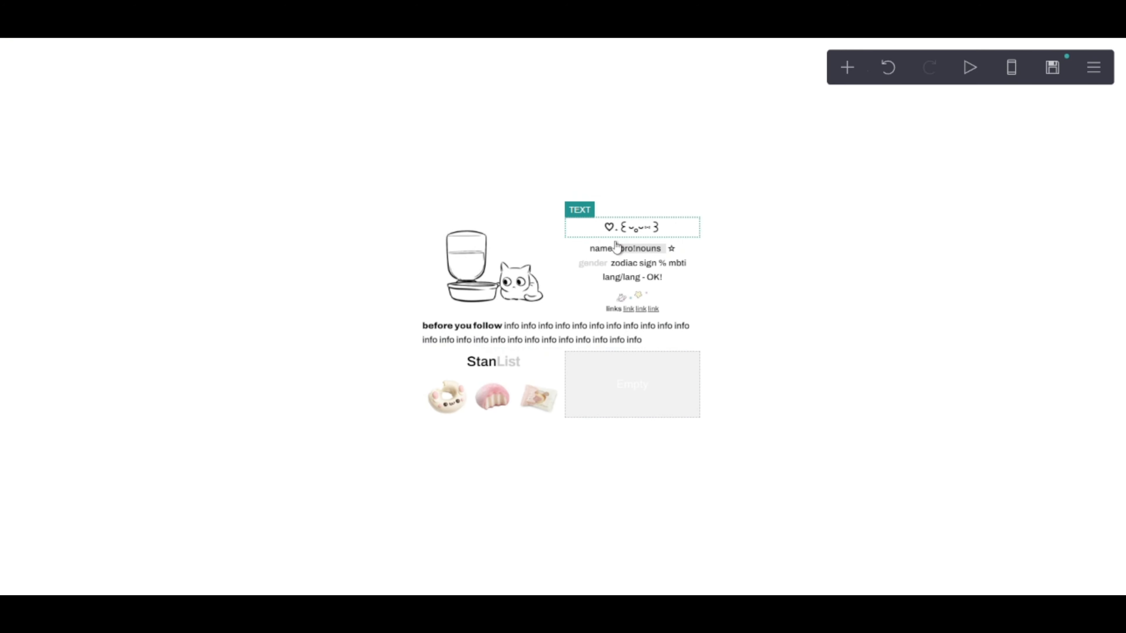
Duplicate the profile details text and move the copy below the gallery in the left column.
{"action": "left_click", "coordinate": [606, 259]}
{"action": "left_click", "coordinate": [29, 556]}
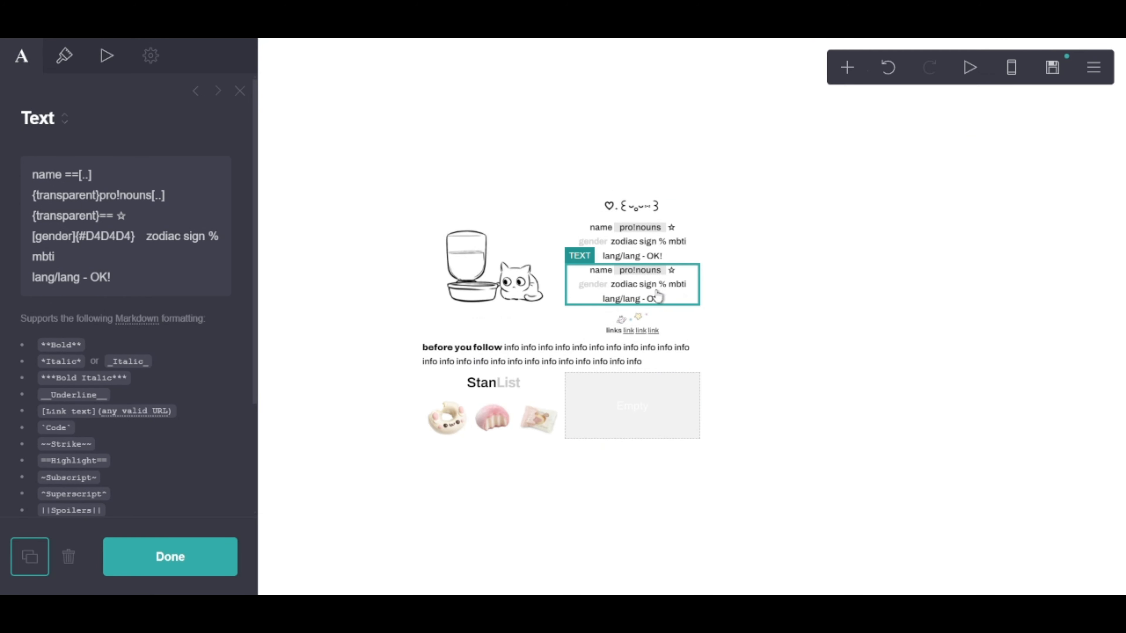
{"action": "left_click_drag", "start_coordinate": [650, 288], "coordinate": [484, 426]}
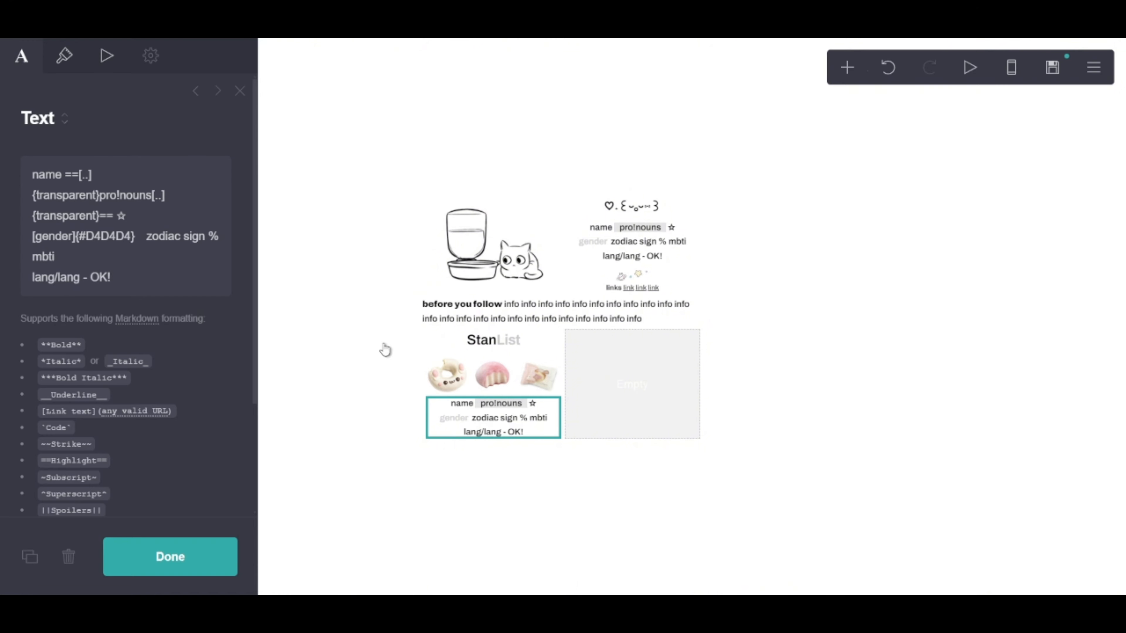
Left-align the StanList heading.
{"action": "left_click", "coordinate": [515, 349]}
{"action": "left_click", "coordinate": [64, 56]}
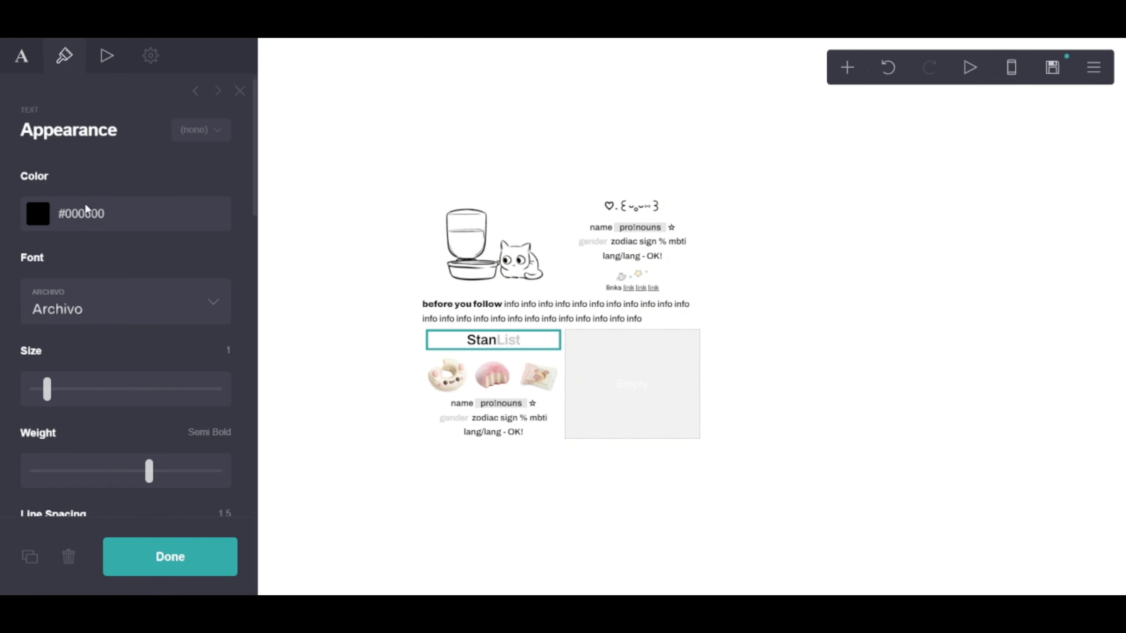
{"action": "scroll", "coordinate": [87, 267], "scroll_direction": "down", "scroll_amount": 5}
{"action": "scroll", "coordinate": [88, 331], "scroll_direction": "down", "scroll_amount": 3}
{"action": "left_click", "coordinate": [64, 381]}
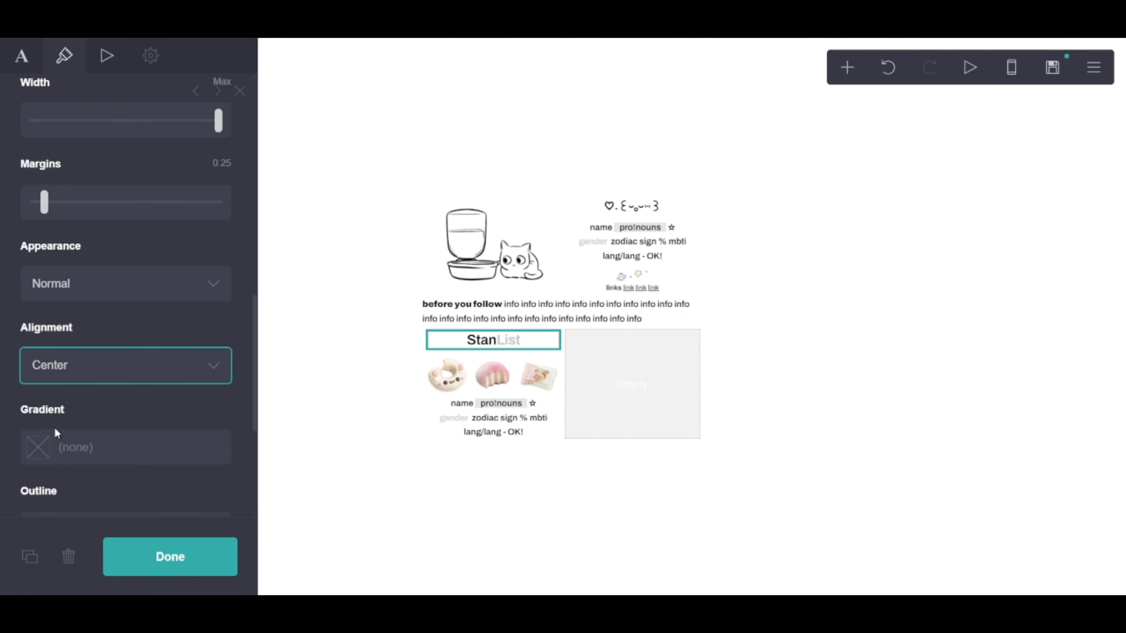
{"action": "left_click", "coordinate": [84, 406]}
Left-align the duplicated profile details text below the gallery.
{"action": "left_click", "coordinate": [548, 417]}
{"action": "scroll", "coordinate": [201, 382], "scroll_direction": "down", "scroll_amount": 15}
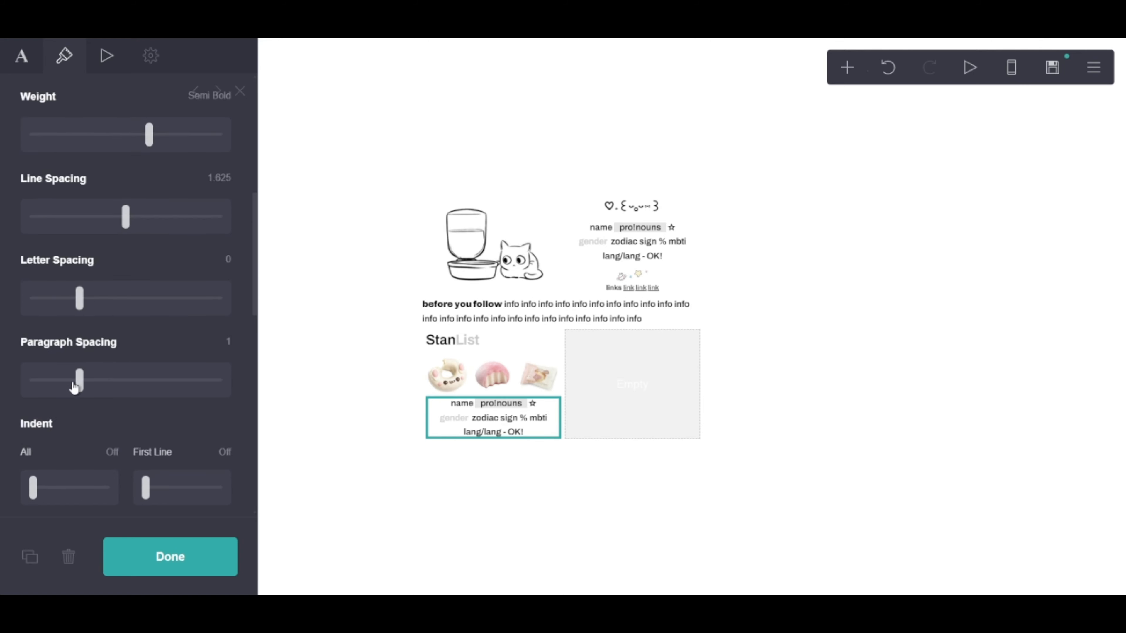
{"action": "left_click", "coordinate": [61, 407]}
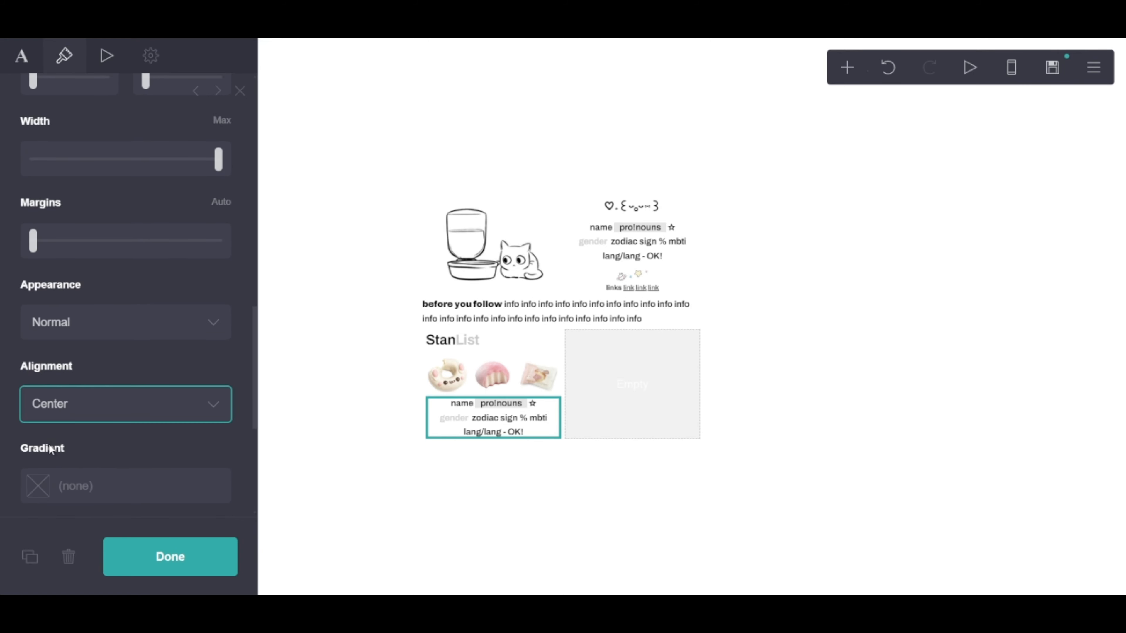
{"action": "left_click", "coordinate": [55, 449]}
Replace the duplicated profile details below the gallery with a smiling-face kaomoji in parentheses.
{"action": "left_click", "coordinate": [21, 56]}
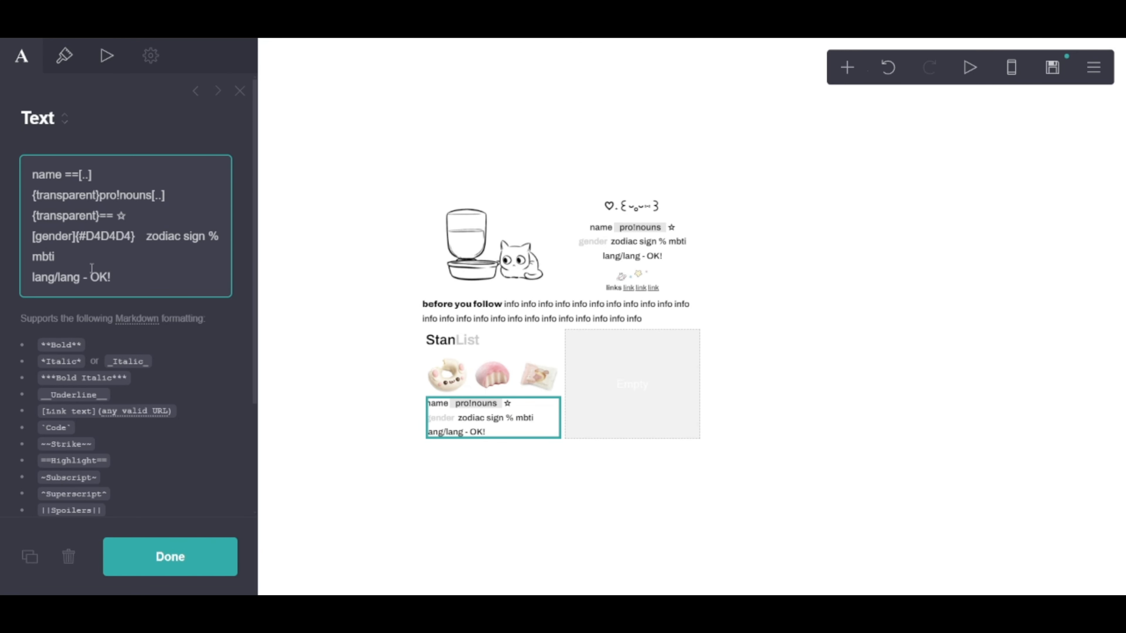
{"action": "key", "text": "ctrl+a"}
{"action": "type", "text": "(˶ˆᗜˆ˵)"}
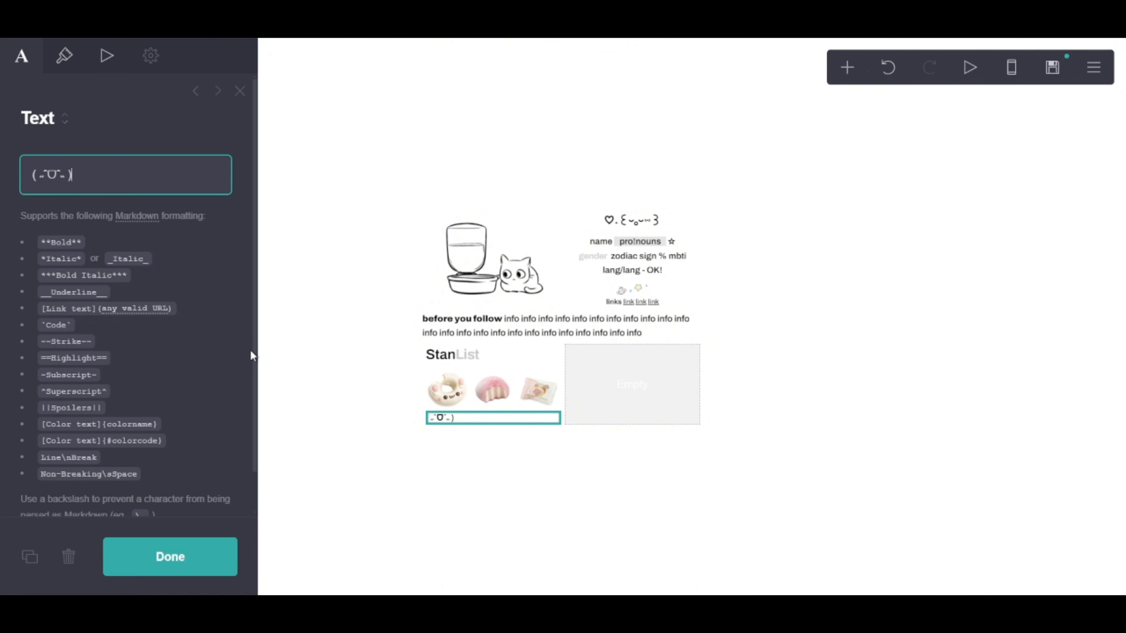
Copy the repeated "info" words from the before-you-follow text.
{"action": "left_click", "coordinate": [500, 320]}
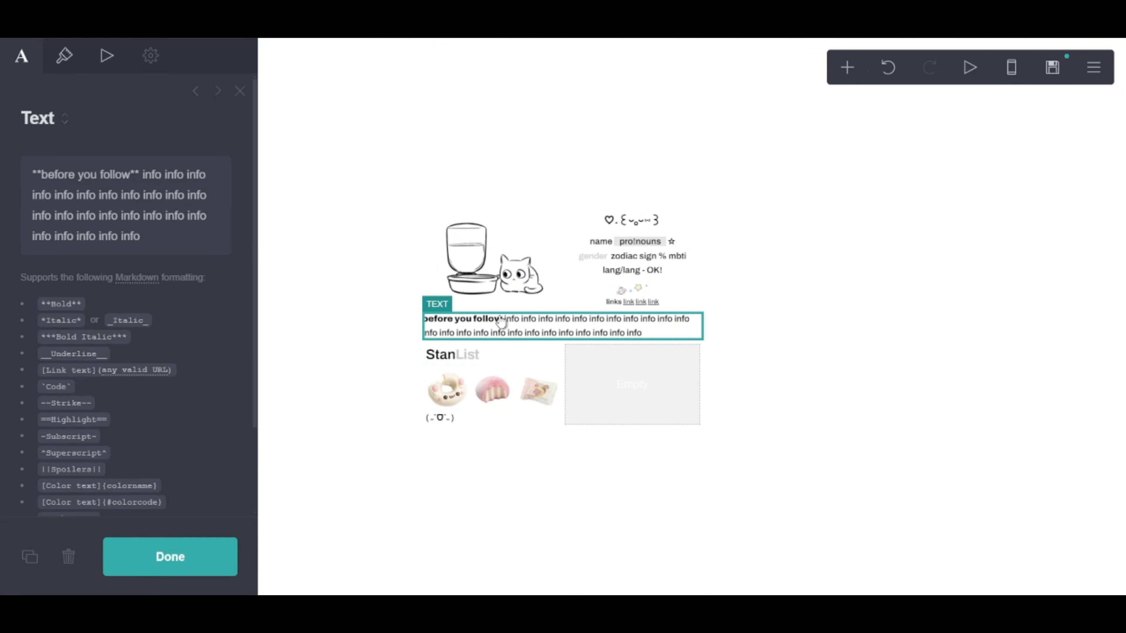
{"action": "left_click", "coordinate": [148, 162]}
{"action": "left_click_drag", "start_coordinate": [142, 170], "coordinate": [155, 237]}
{"action": "key", "text": "ctrl+c"}
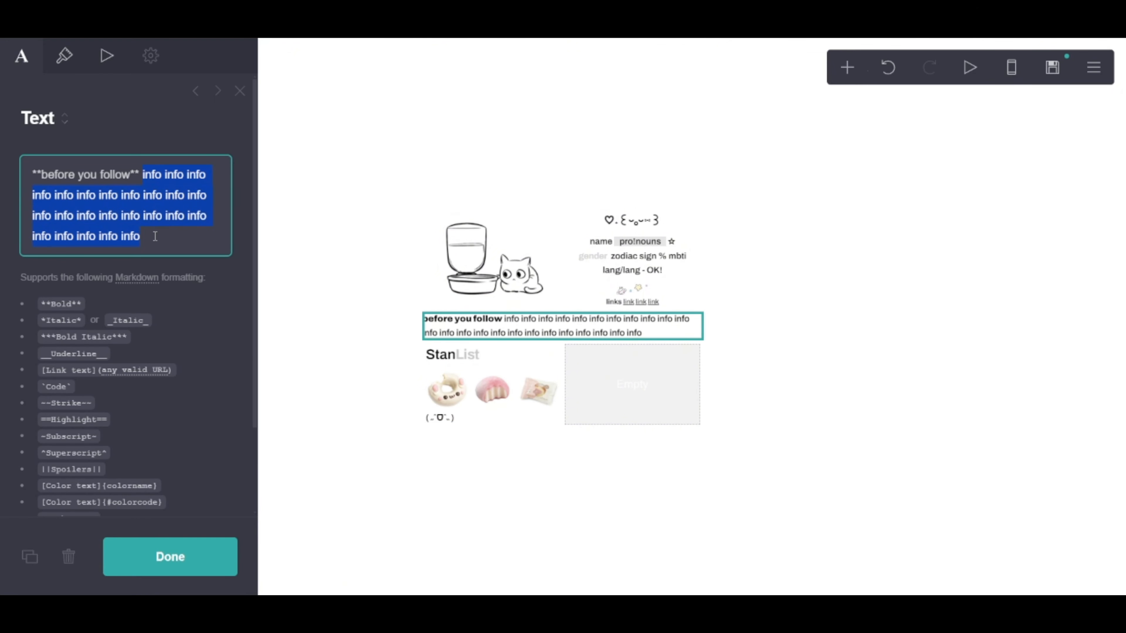
Set the weight of the kaomoji text below the gallery to Medium.
{"action": "left_click", "coordinate": [443, 418]}
{"action": "left_click", "coordinate": [64, 55]}
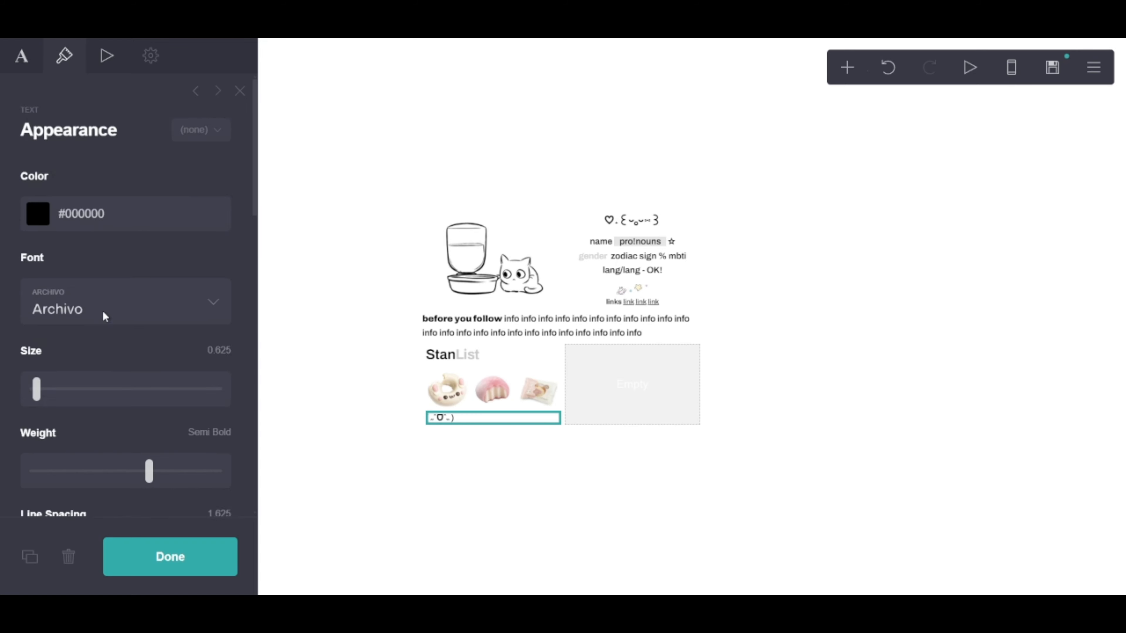
{"action": "scroll", "coordinate": [123, 355], "scroll_direction": "down", "scroll_amount": 3}
{"action": "left_click", "coordinate": [124, 355]}
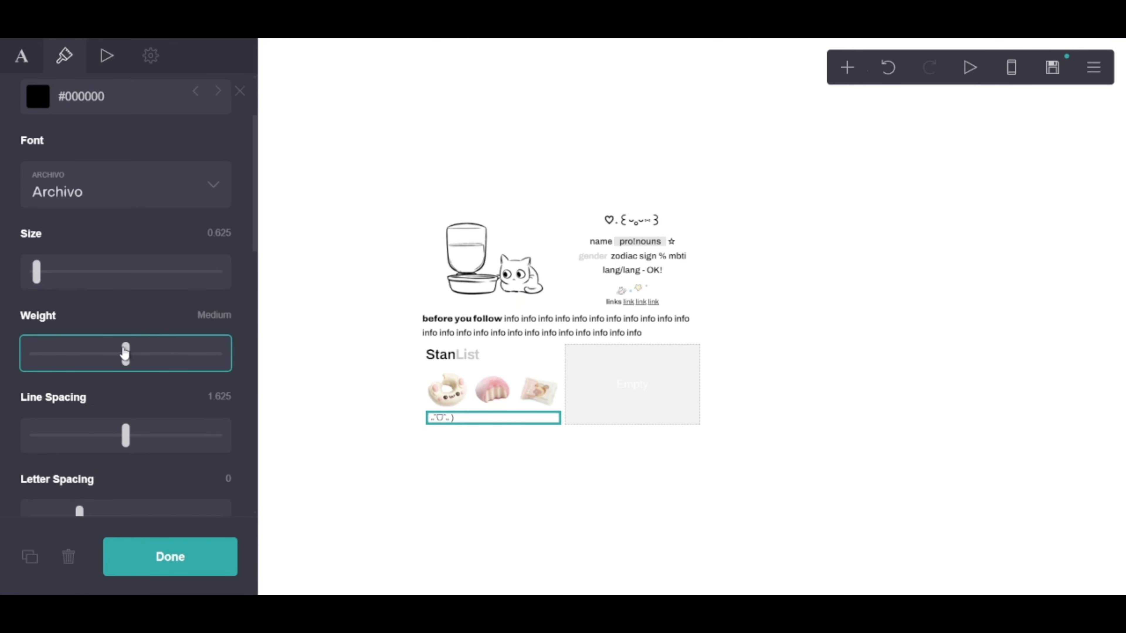
Wrap the kaomoji in ** bold markers and paste the copied "info" words after it.
{"action": "left_click", "coordinate": [22, 56]}
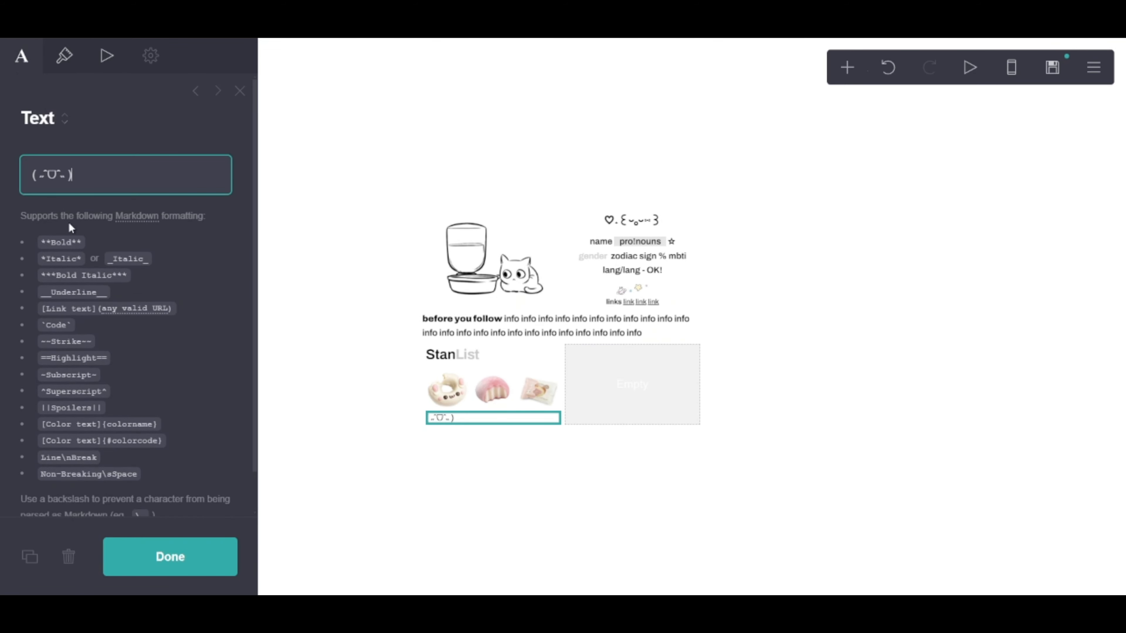
{"action": "type", "text": "**"}
{"action": "type", "text": "**"}
{"action": "key", "text": "ctrl+v"}
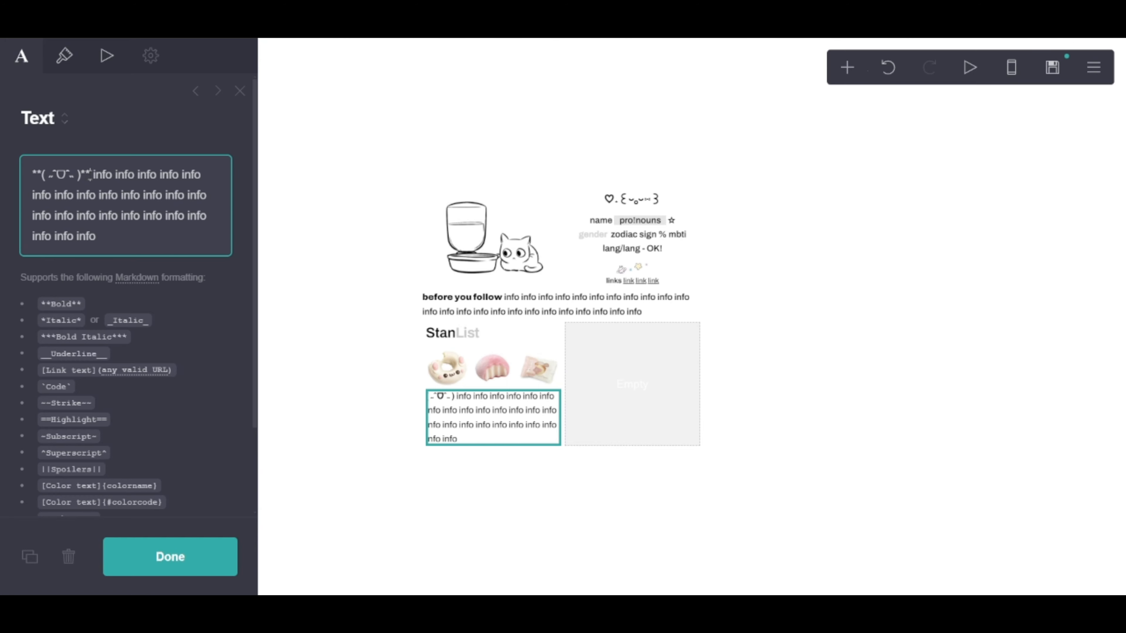
Remove the ** bold markers around the kaomoji and finish editing the text.
{"action": "key", "text": "BackSpace"}
{"action": "key", "text": "BackSpace"}
{"action": "key", "text": "BackSpace"}
{"action": "key", "text": "BackSpace"}
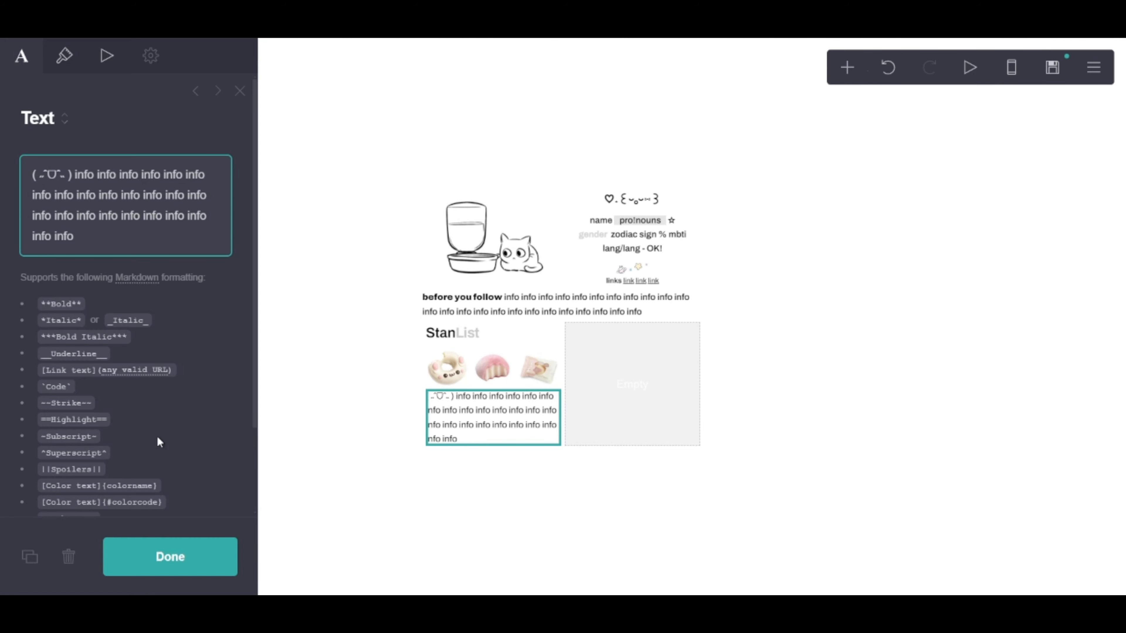
{"action": "left_click", "coordinate": [187, 558]}
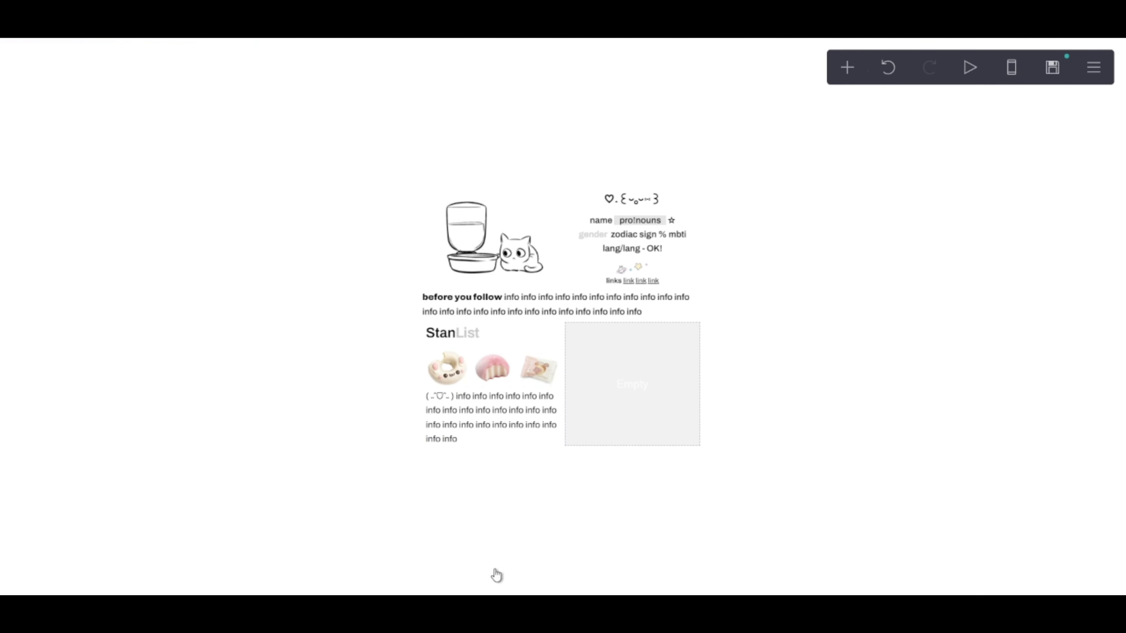
Set the weight of the kaomoji and info text below the gallery to Semi Bold.
{"action": "left_click", "coordinate": [468, 407]}
{"action": "left_click", "coordinate": [61, 55]}
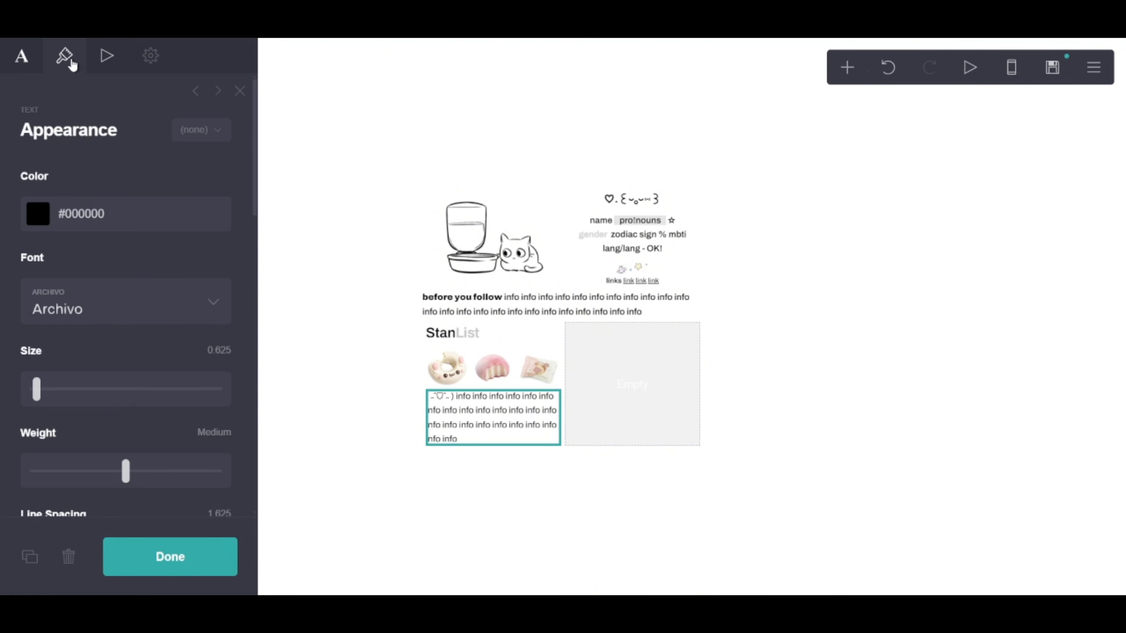
{"action": "scroll", "coordinate": [121, 424], "scroll_direction": "down", "scroll_amount": 3}
{"action": "left_click", "coordinate": [127, 437]}
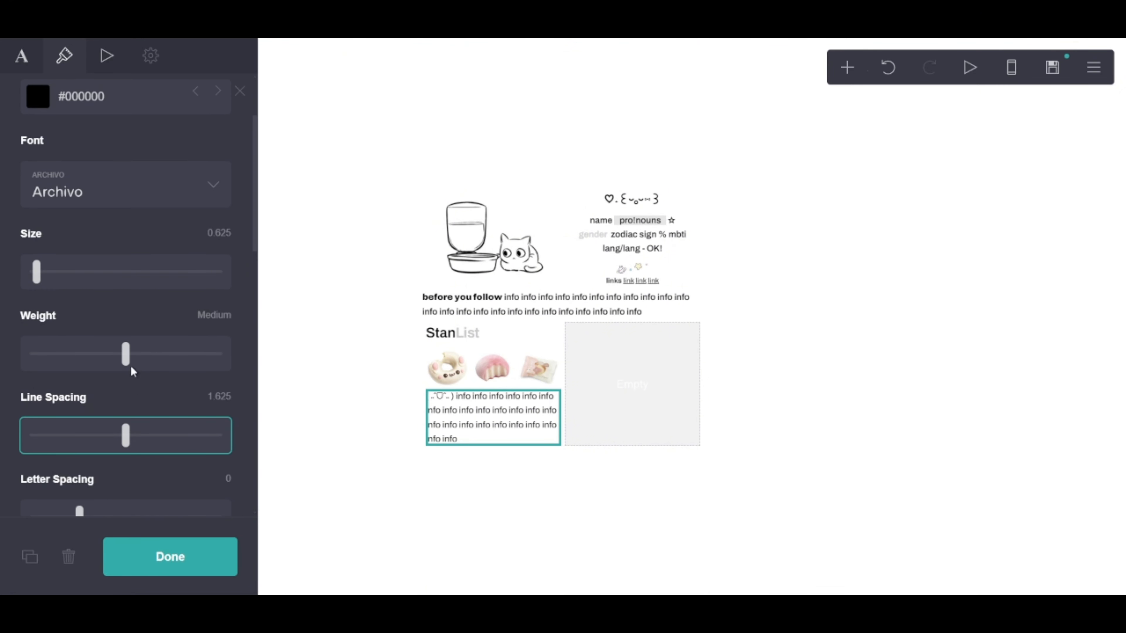
{"action": "left_click_drag", "start_coordinate": [129, 357], "coordinate": [146, 357]}
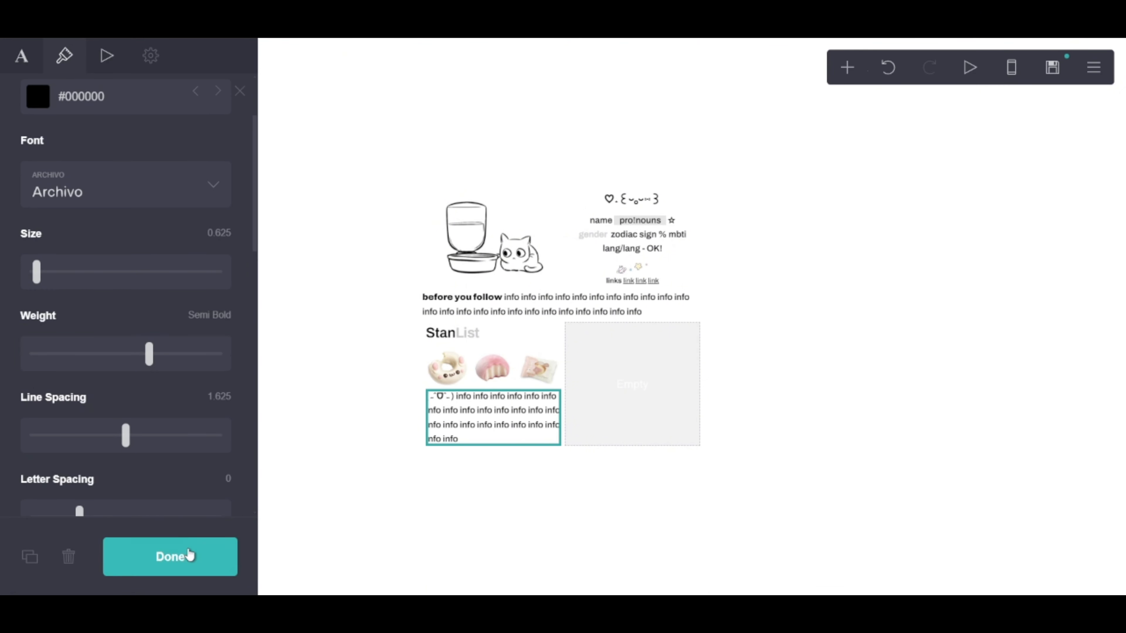
Duplicate the StanList heading and move the copy into the empty second column.
{"action": "left_click", "coordinate": [168, 556]}
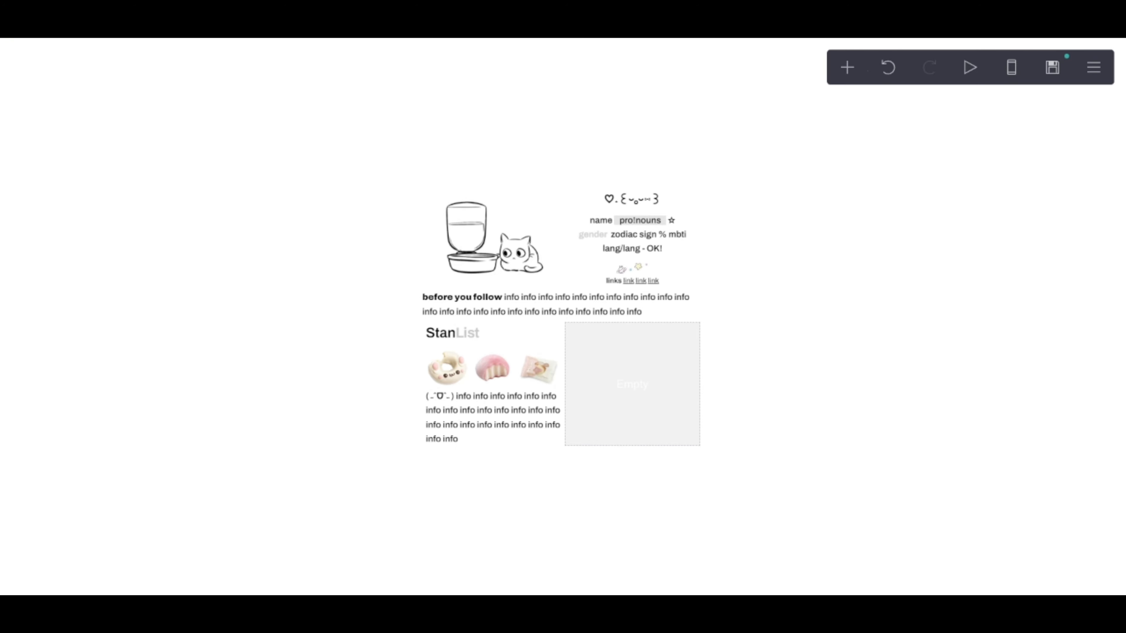
{"action": "left_click", "coordinate": [457, 337]}
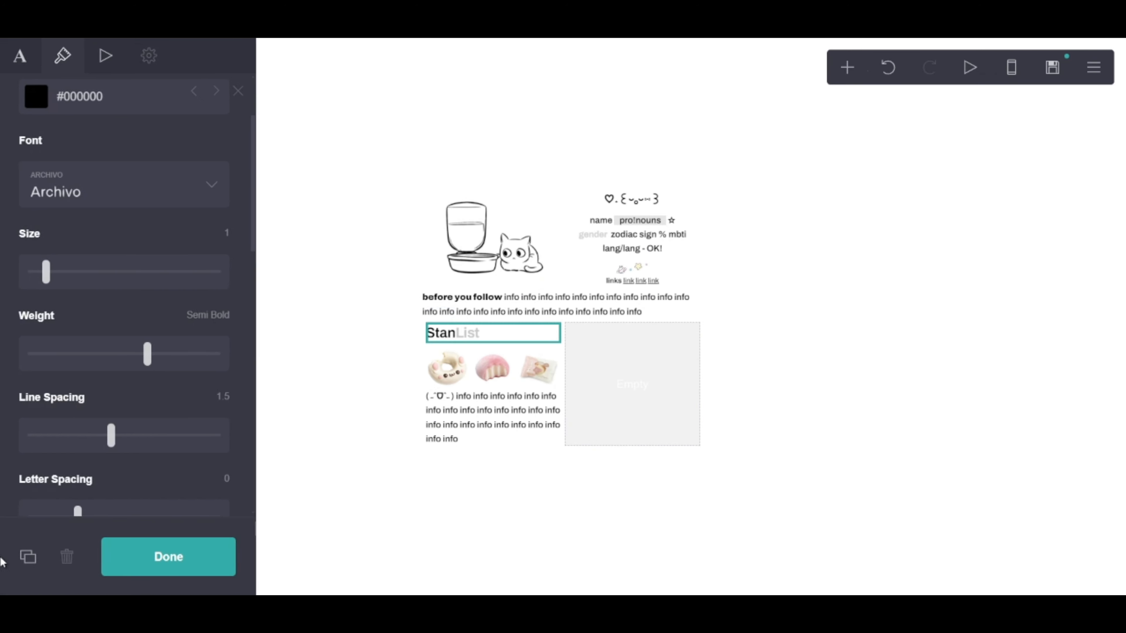
{"action": "left_click", "coordinate": [27, 557]}
{"action": "left_click_drag", "start_coordinate": [559, 346], "coordinate": [634, 357]}
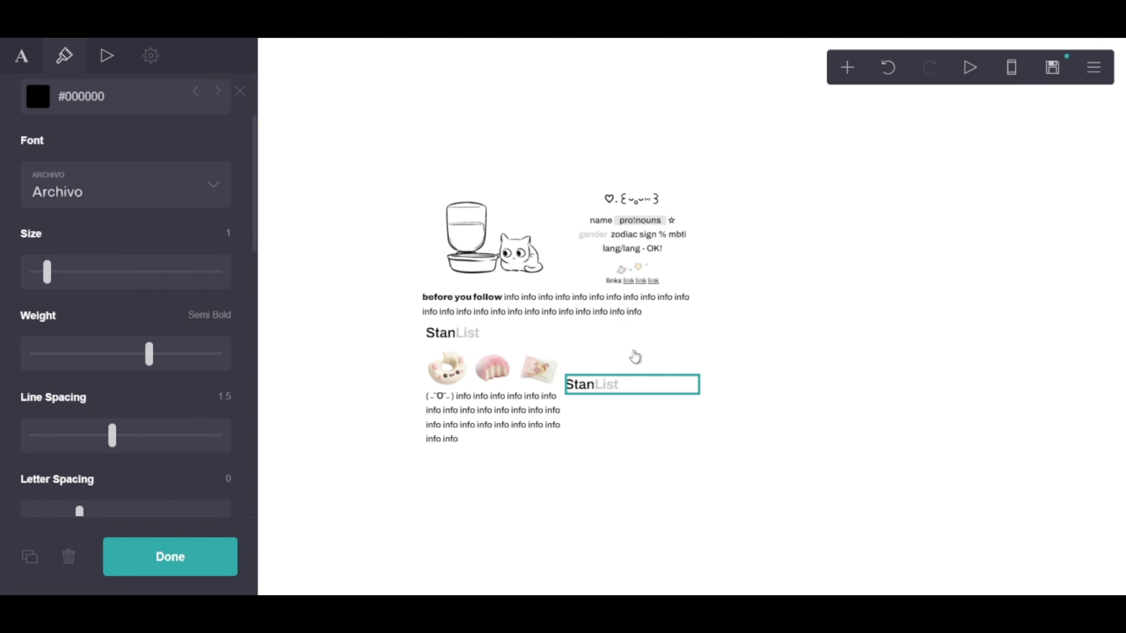
Change the duplicated heading's text to "Bes[ties]{#C9C9C9}".
{"action": "scroll", "coordinate": [136, 224], "scroll_direction": "down", "scroll_amount": 10}
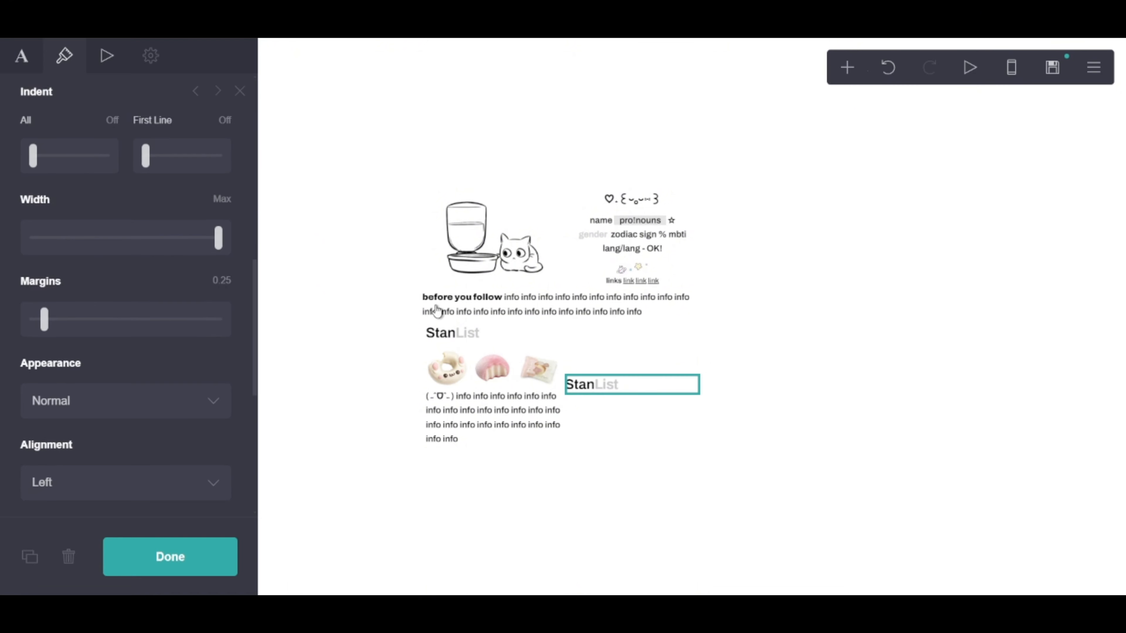
{"action": "scroll", "coordinate": [52, 361], "scroll_direction": "down", "scroll_amount": 5}
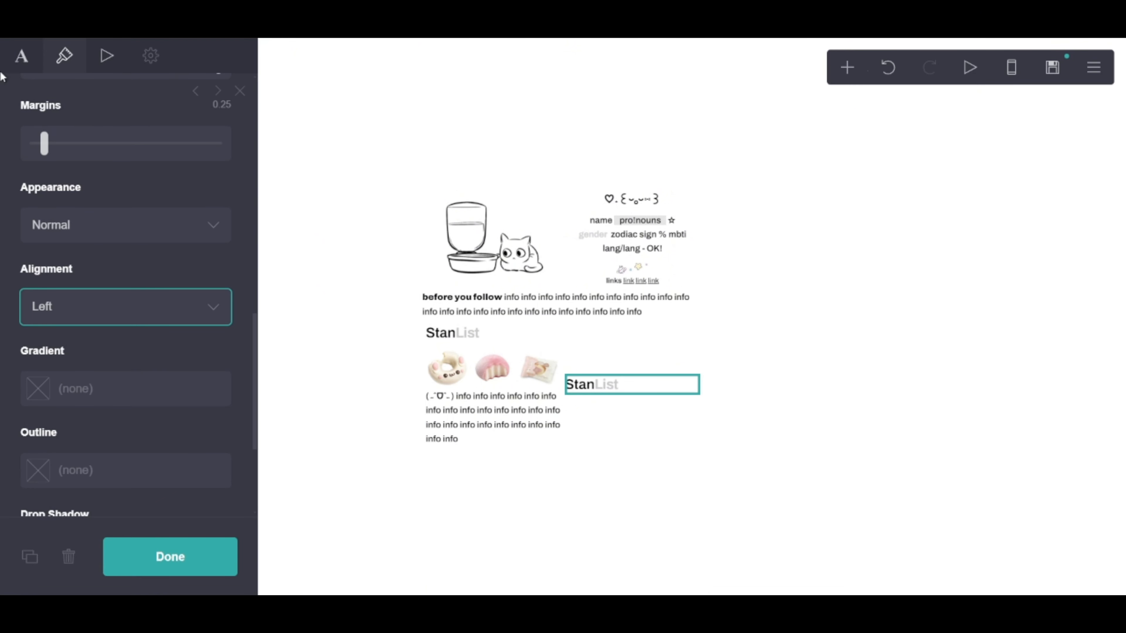
{"action": "left_click", "coordinate": [21, 56]}
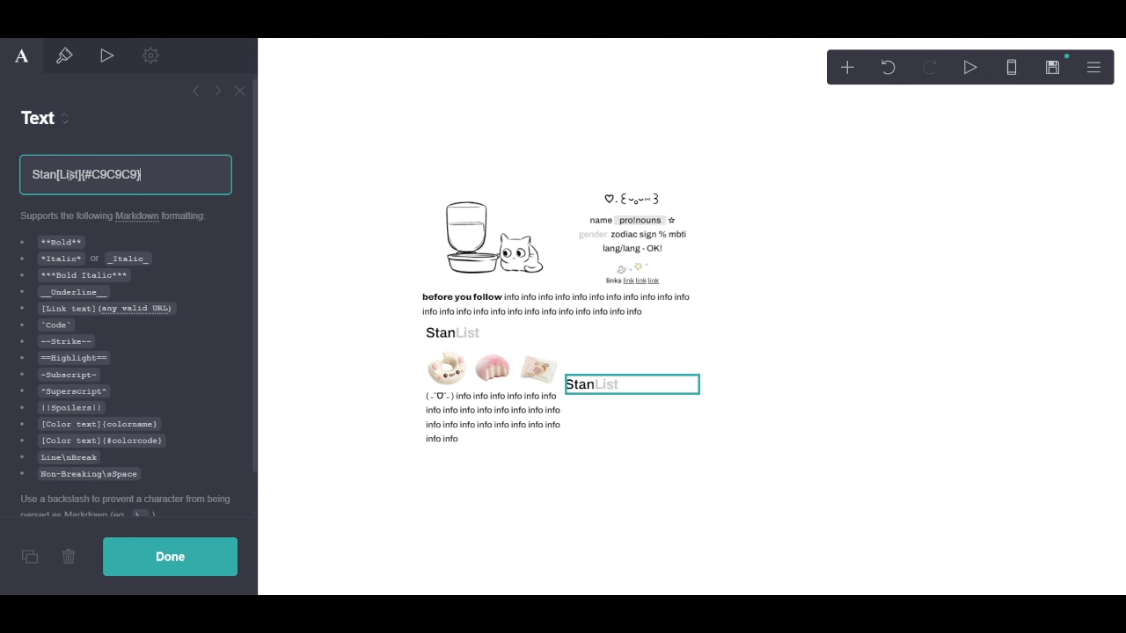
{"action": "left_click_drag", "start_coordinate": [57, 175], "coordinate": [38, 172]}
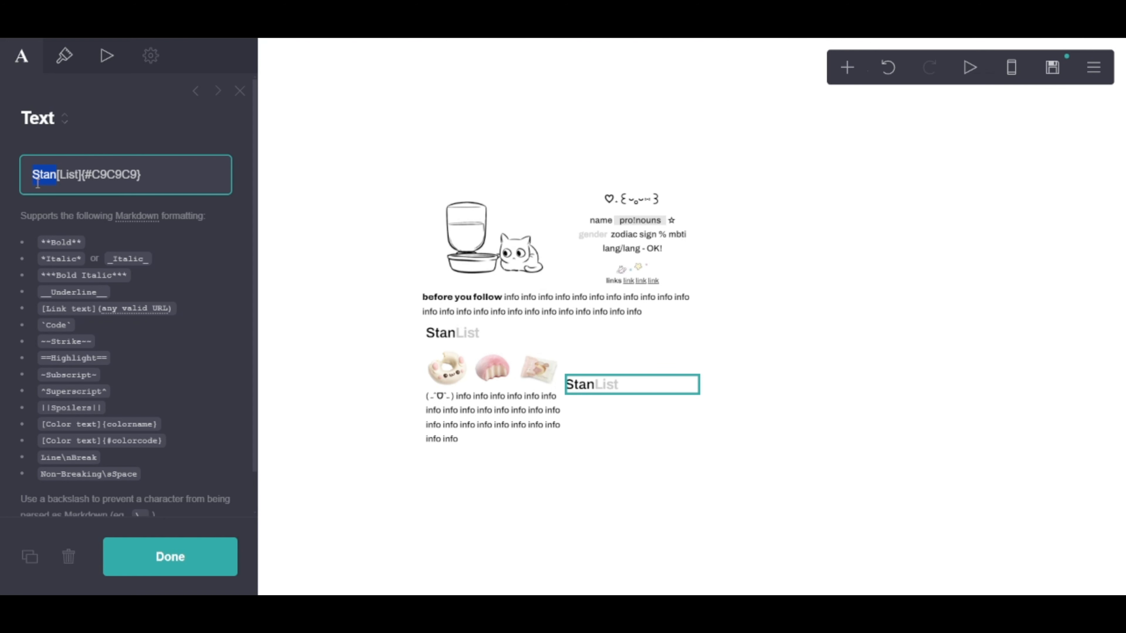
{"action": "type", "text": "Bes"}
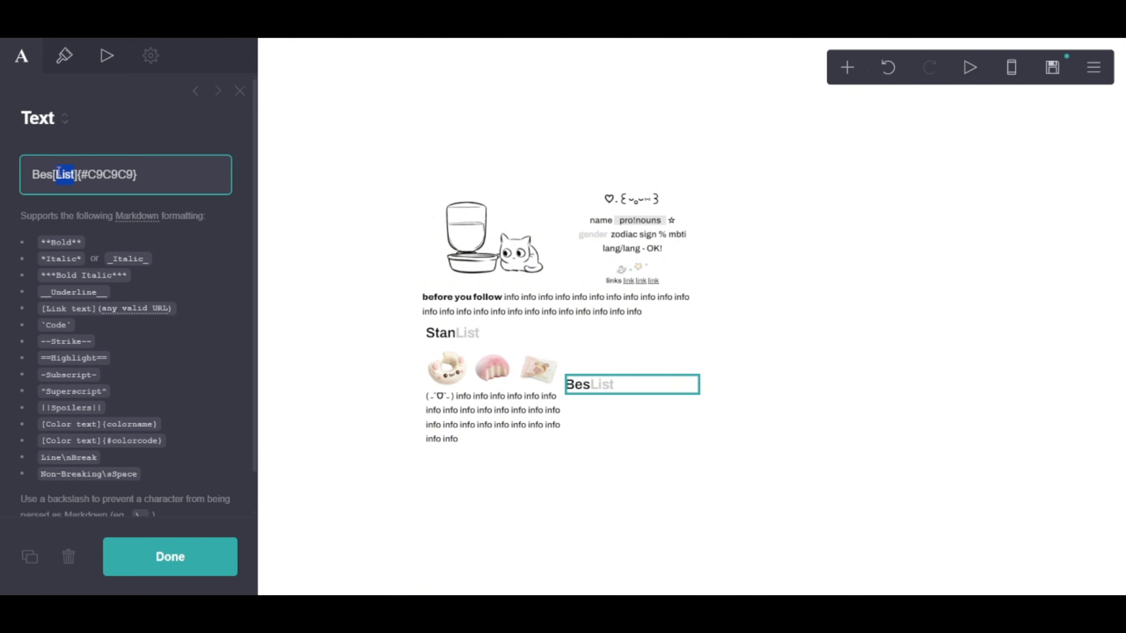
{"action": "key", "text": "BackSpace"}
{"action": "type", "text": "ties"}
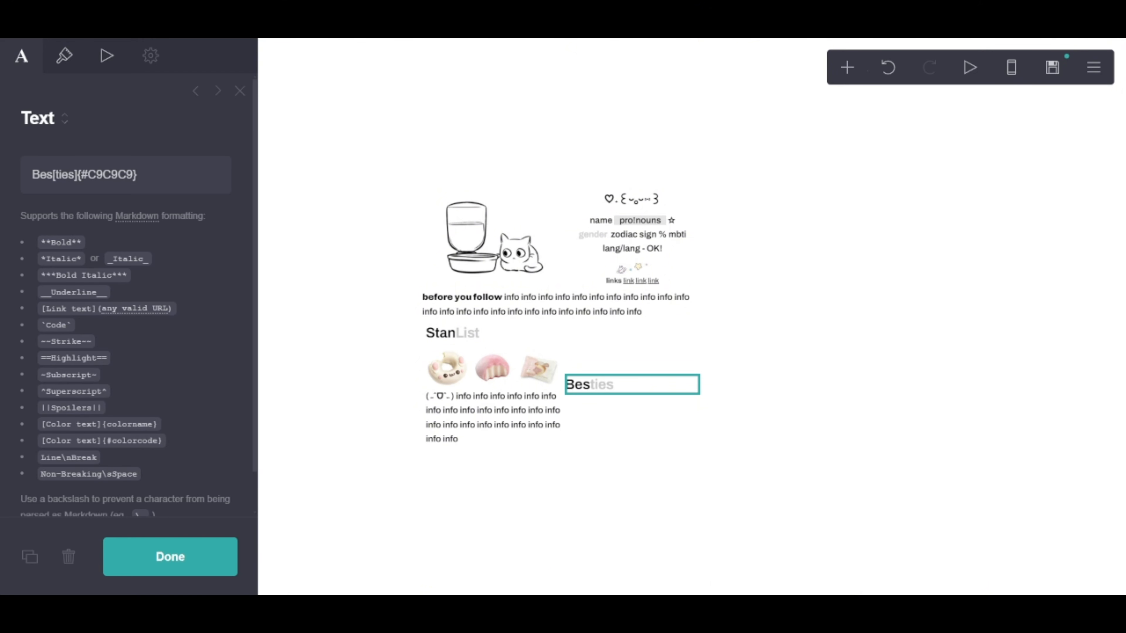
Duplicate the kaomoji and info text below the gallery and place the copy under the Besties heading.
{"action": "left_click", "coordinate": [477, 441]}
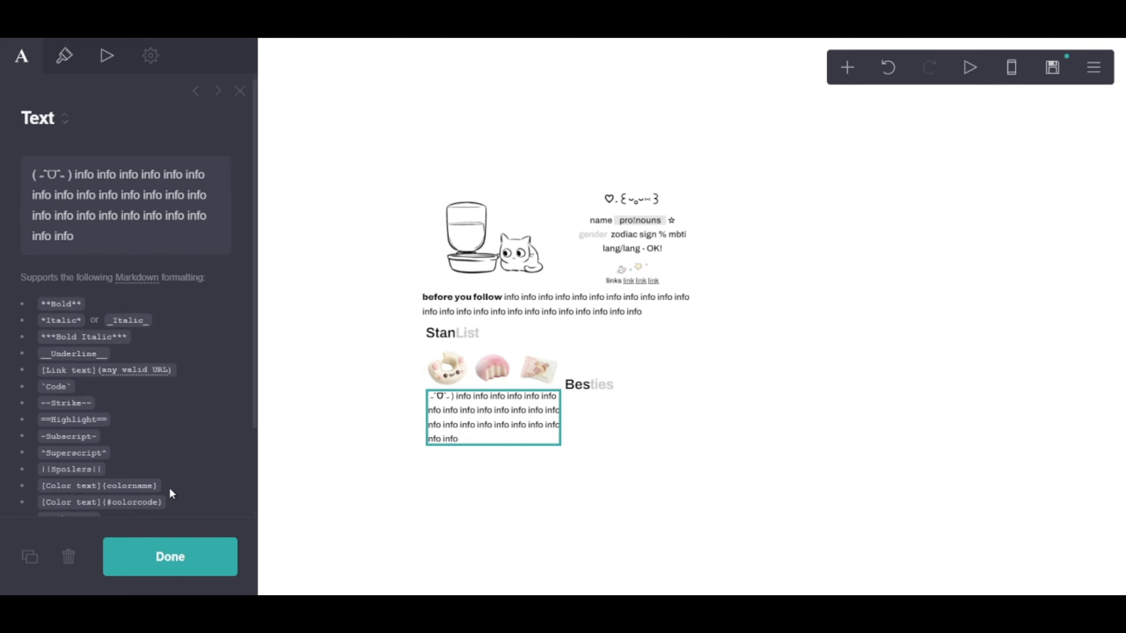
{"action": "left_click", "coordinate": [28, 556]}
{"action": "left_click_drag", "start_coordinate": [503, 468], "coordinate": [641, 425]}
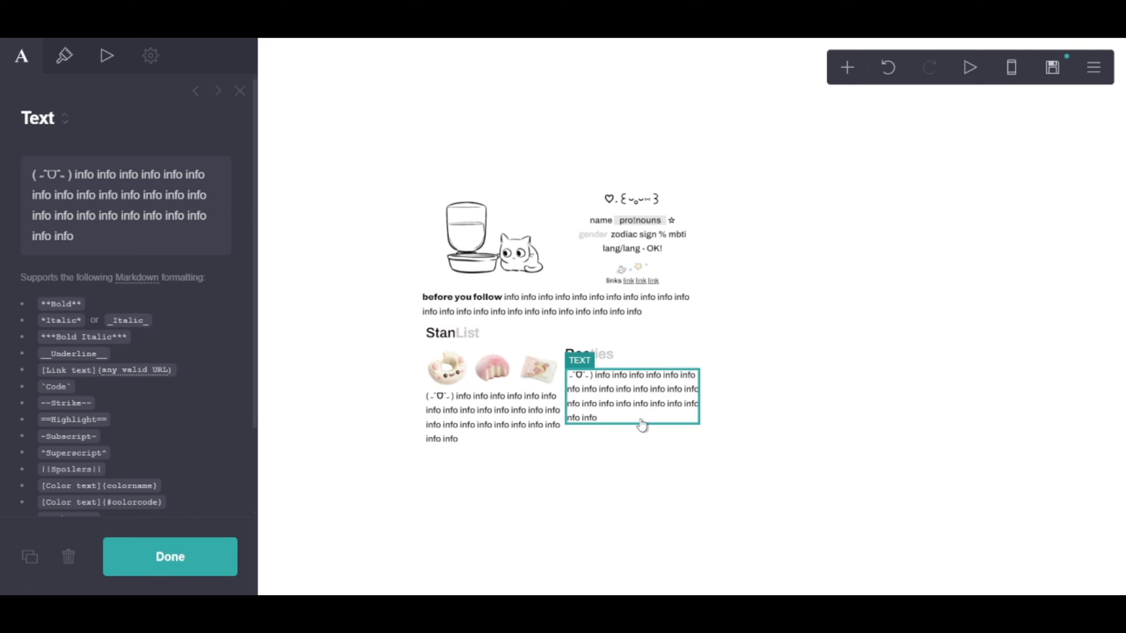
Slightly reduce the margins of the Besties heading.
{"action": "left_click", "coordinate": [603, 356]}
{"action": "left_click", "coordinate": [64, 56]}
{"action": "scroll", "coordinate": [96, 264], "scroll_direction": "down", "scroll_amount": 10}
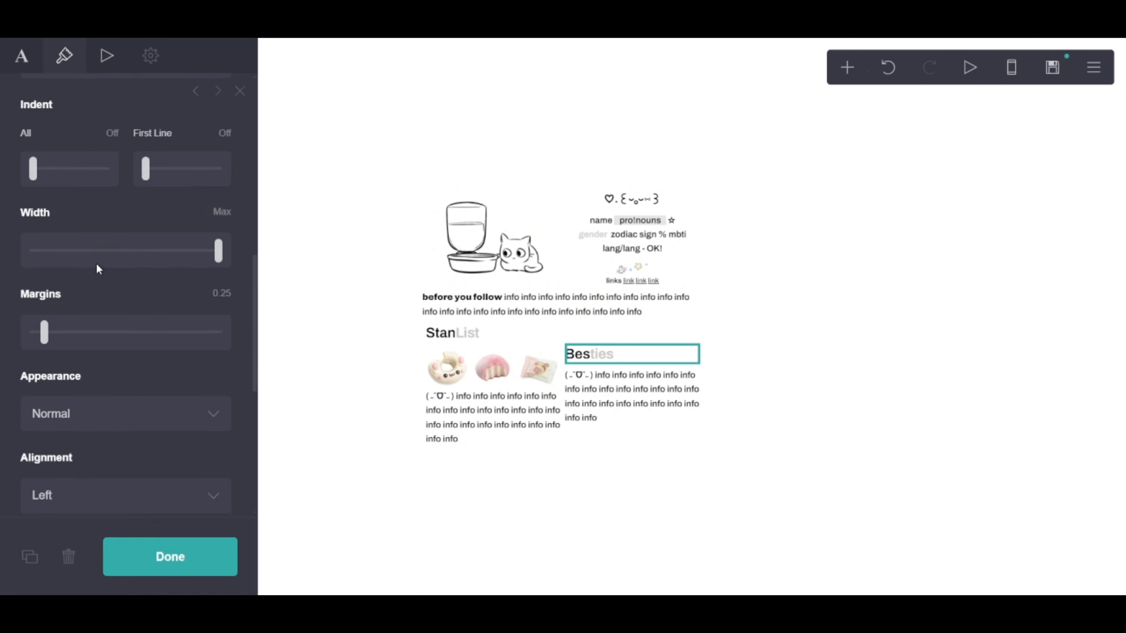
{"action": "left_click_drag", "start_coordinate": [48, 318], "coordinate": [42, 316]}
{"action": "scroll", "coordinate": [93, 317], "scroll_direction": "up", "scroll_amount": 8}
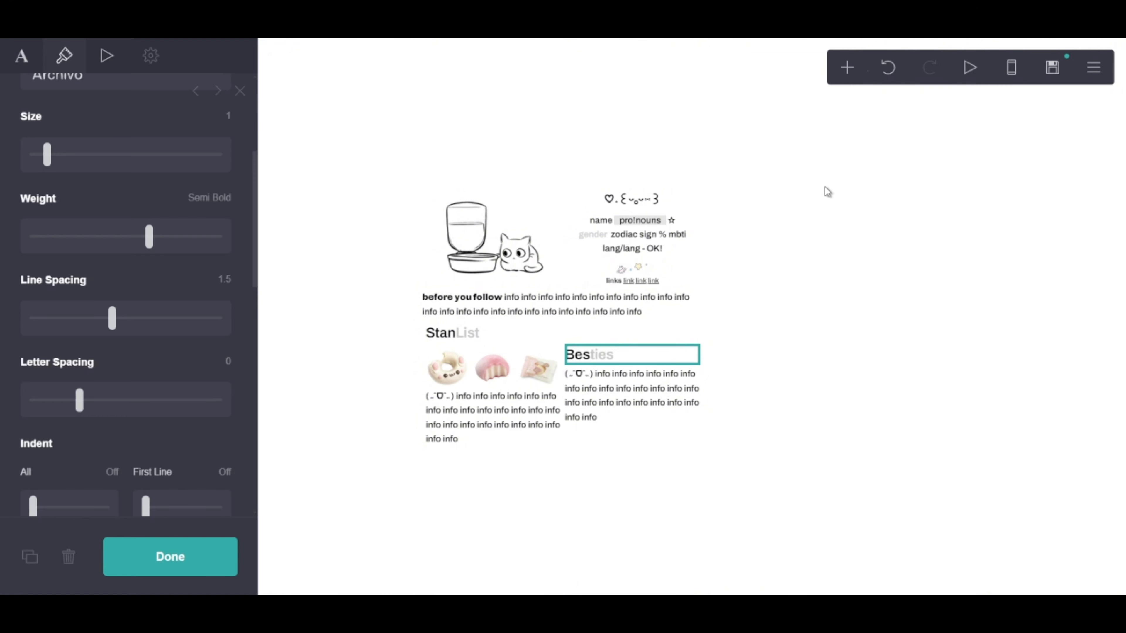
Replace the kaomoji in the Besties text with the copied "(ㅅ´ ˘ `)" and delete the last ten "info" words.
{"action": "left_click", "coordinate": [643, 395]}
{"action": "left_click", "coordinate": [21, 56]}
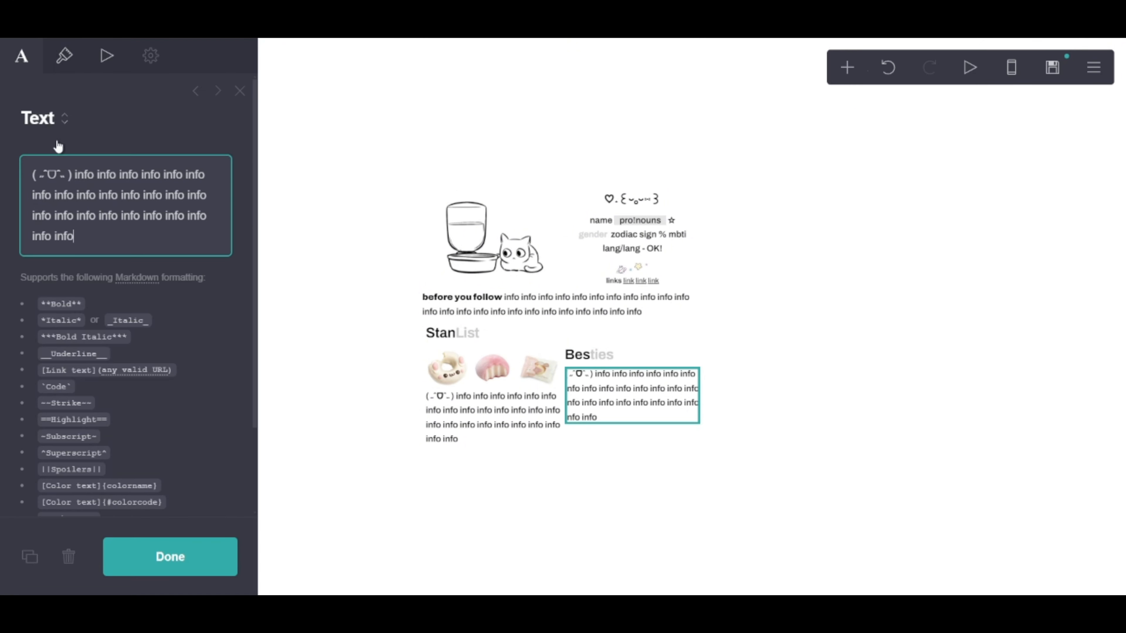
{"action": "left_click_drag", "start_coordinate": [73, 172], "coordinate": [41, 172]}
{"action": "key", "text": "ctrl+v"}
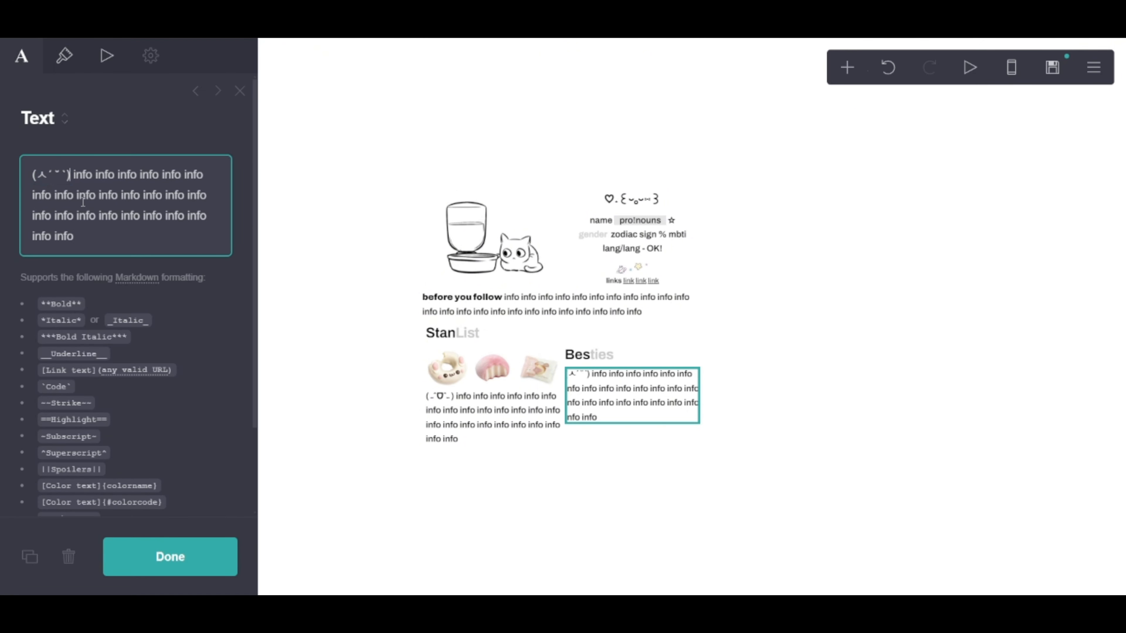
{"action": "left_click_drag", "start_coordinate": [115, 245], "coordinate": [14, 214]}
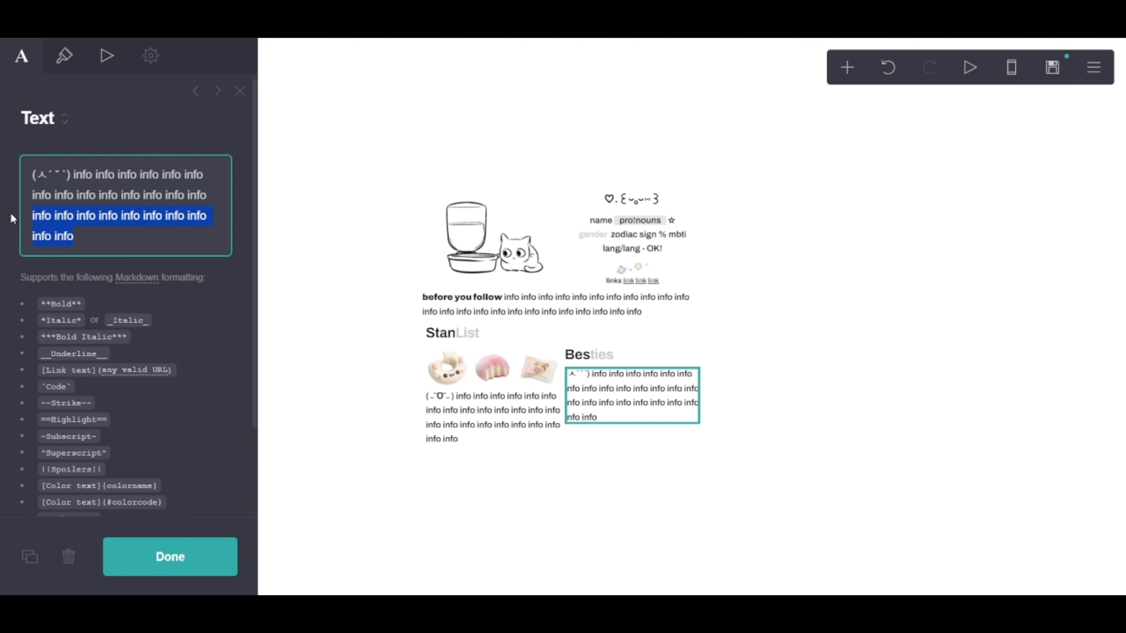
{"action": "key", "text": "BackSpace"}
{"action": "left_click", "coordinate": [208, 557]}
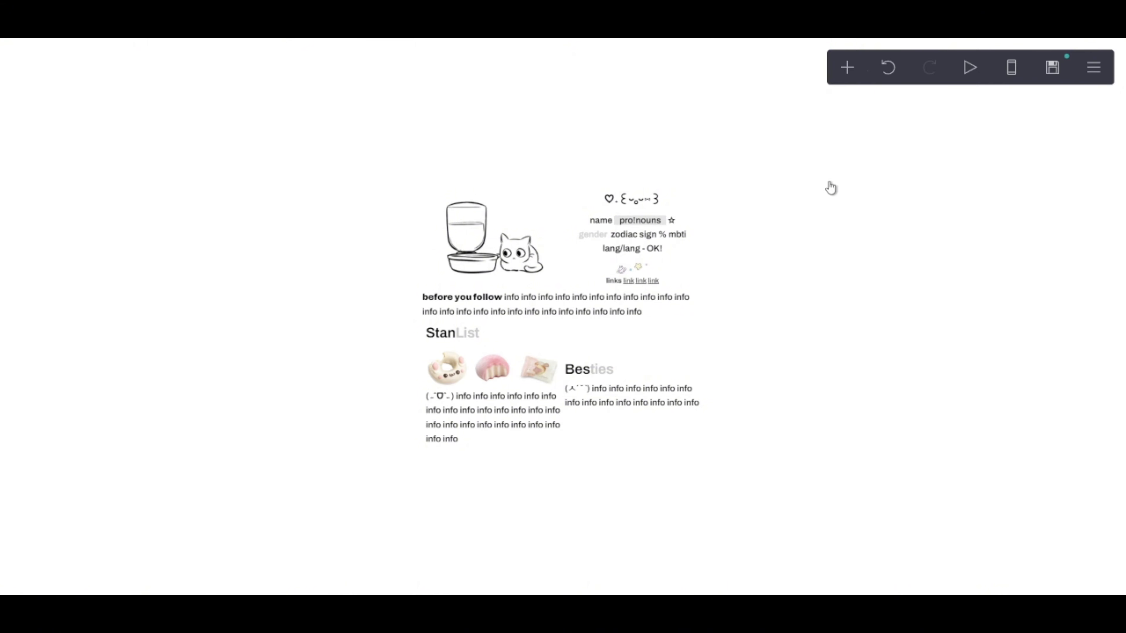
Add a table element and place it below the Besties info text.
{"action": "left_click", "coordinate": [840, 72]}
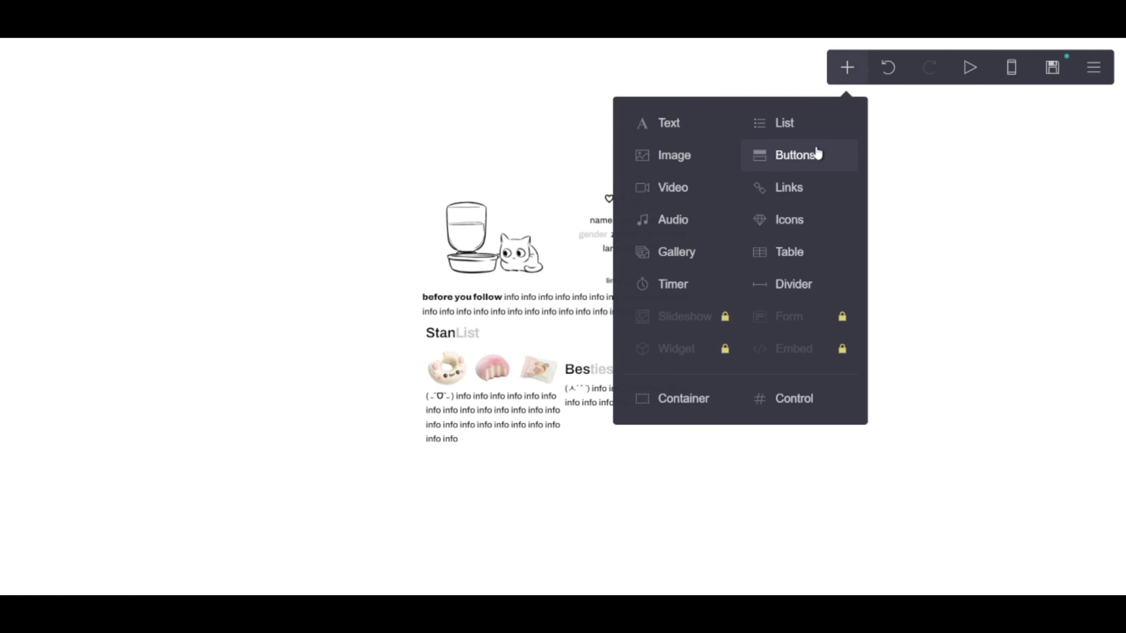
{"action": "left_click", "coordinate": [783, 251]}
{"action": "left_click_drag", "start_coordinate": [500, 490], "coordinate": [661, 351]}
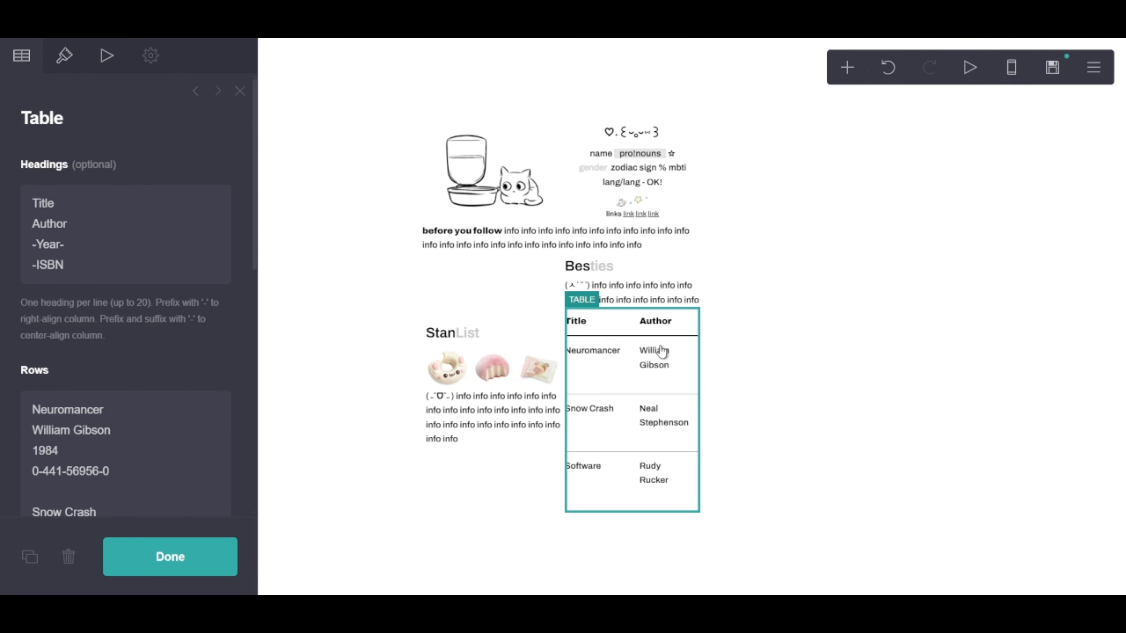
Clear the table's headings and replace all its sample rows with a single "e" cell.
{"action": "left_click_drag", "start_coordinate": [122, 260], "coordinate": [2, 154]}
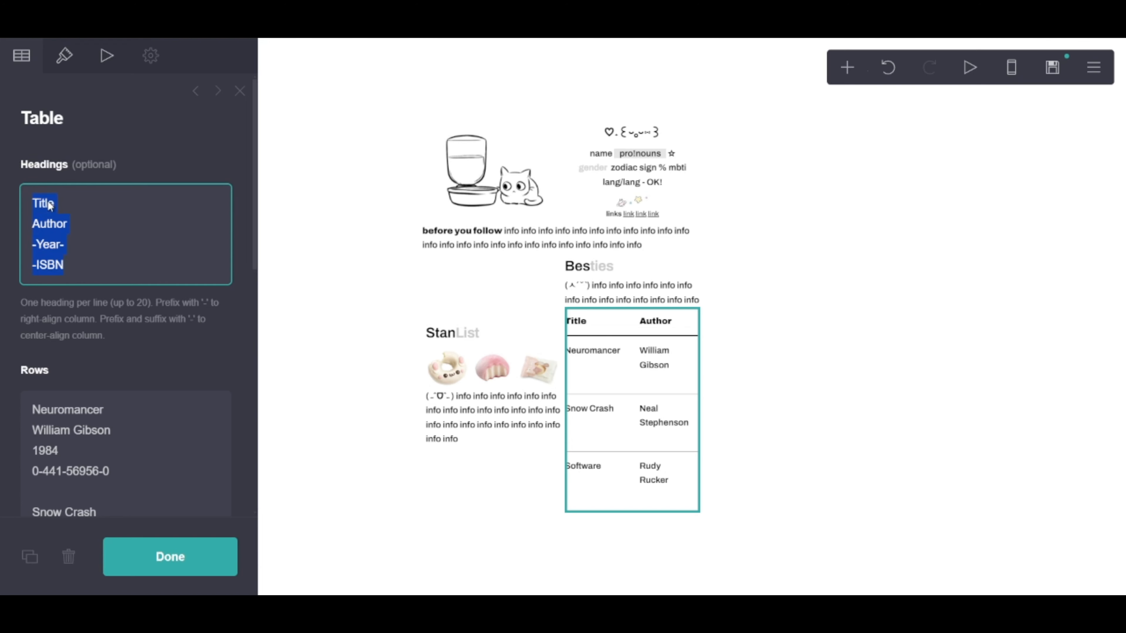
{"action": "key", "text": "BackSpace"}
{"action": "scroll", "coordinate": [136, 374], "scroll_direction": "down", "scroll_amount": 3}
{"action": "left_click_drag", "start_coordinate": [143, 438], "coordinate": [1, 94]}
{"action": "type", "text": "e"}
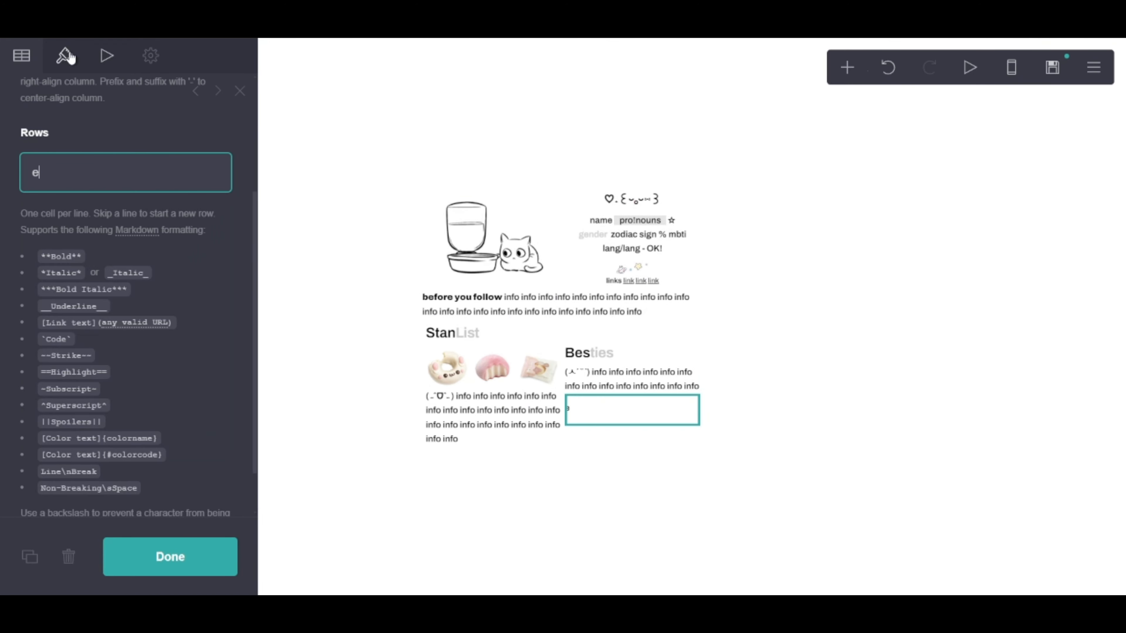
Set the table's style to Grid and its padding to 0.125.
{"action": "left_click", "coordinate": [65, 56]}
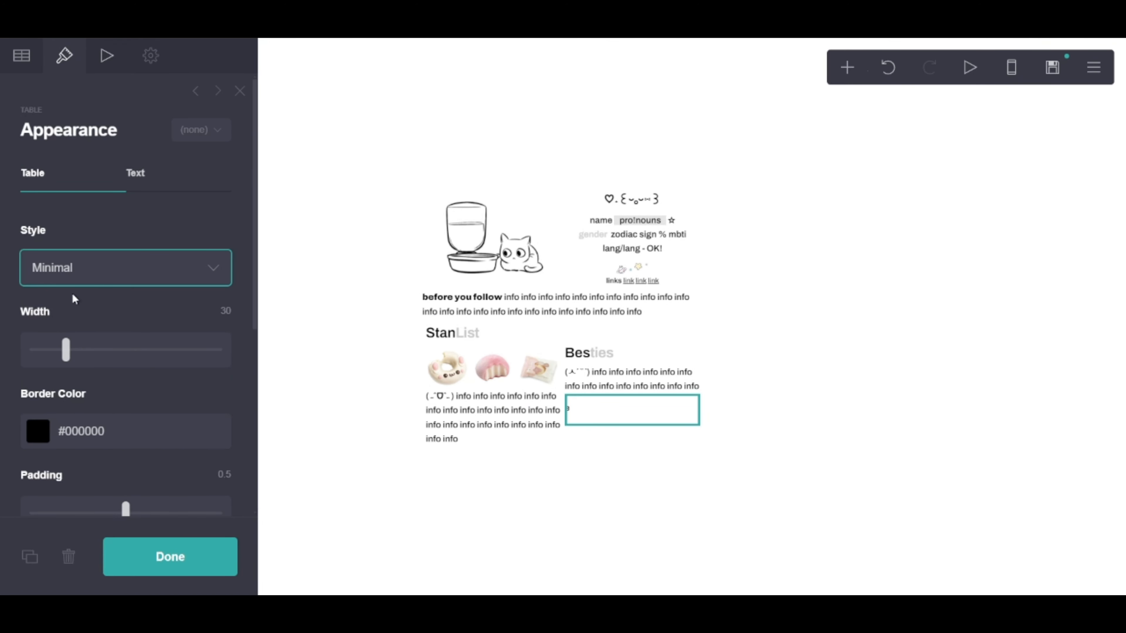
{"action": "left_click", "coordinate": [75, 300]}
{"action": "scroll", "coordinate": [89, 337], "scroll_direction": "down", "scroll_amount": 3}
{"action": "left_click_drag", "start_coordinate": [126, 396], "coordinate": [53, 399]}
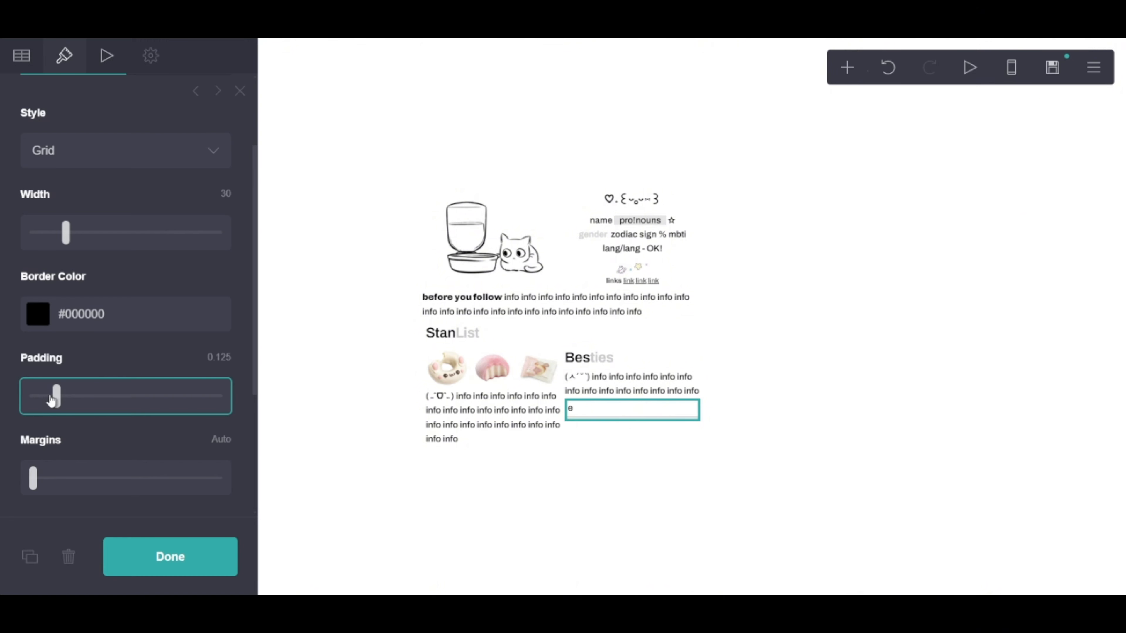
Replace the "e" in the table's row with "**note".
{"action": "scroll", "coordinate": [136, 251], "scroll_direction": "up", "scroll_amount": 3}
{"action": "left_click", "coordinate": [21, 56]}
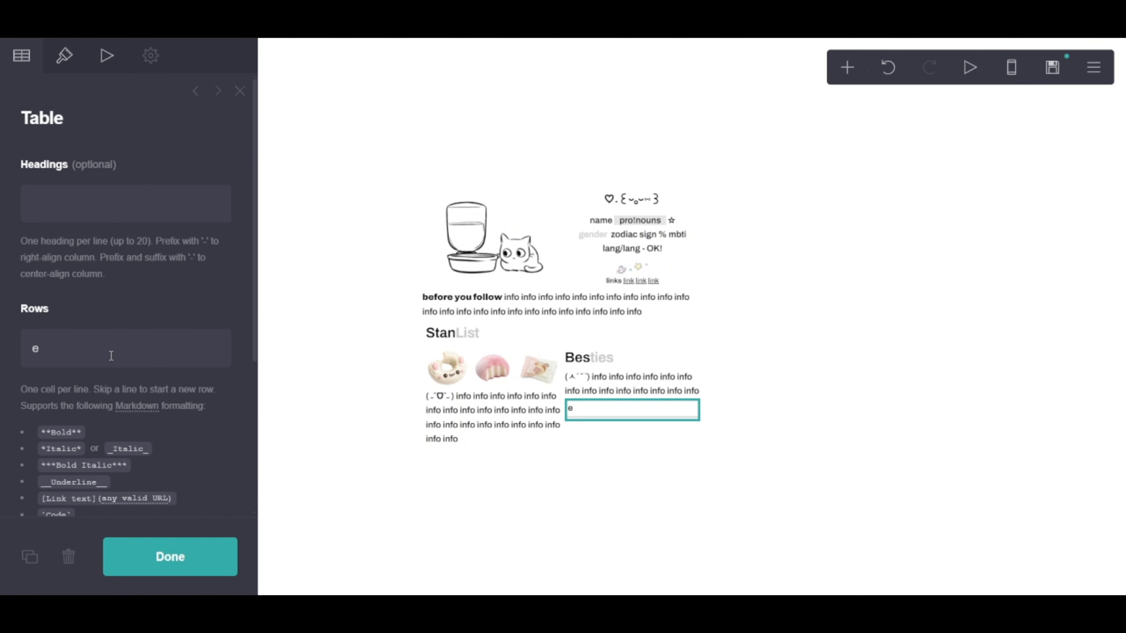
{"action": "left_click_drag", "start_coordinate": [111, 355], "coordinate": [2, 350]}
{"action": "type", "text": "**note"}
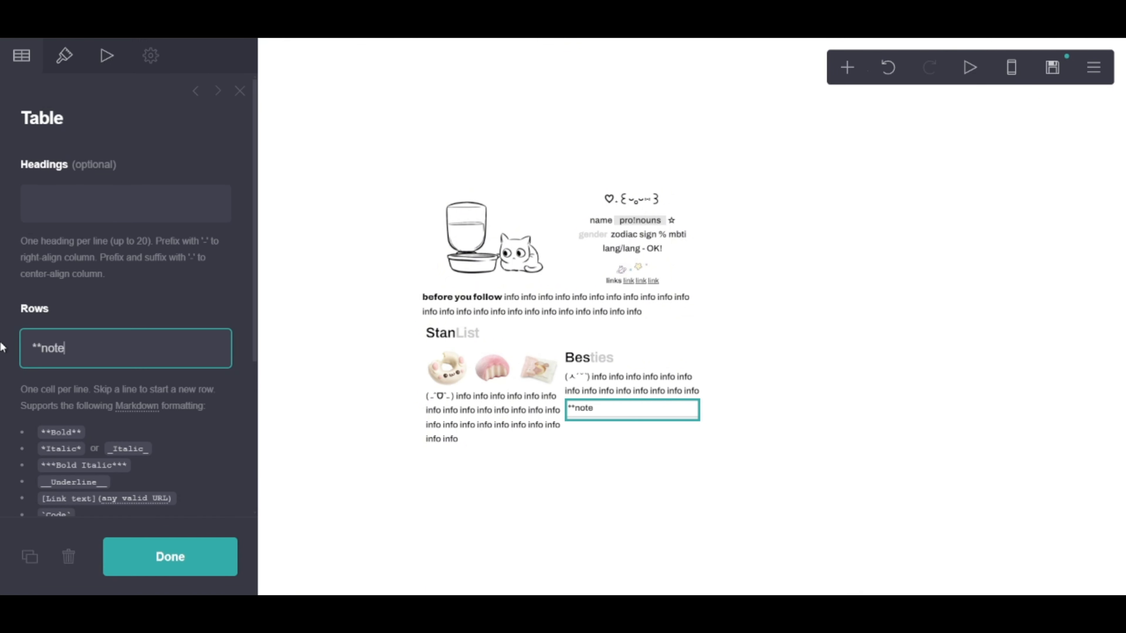